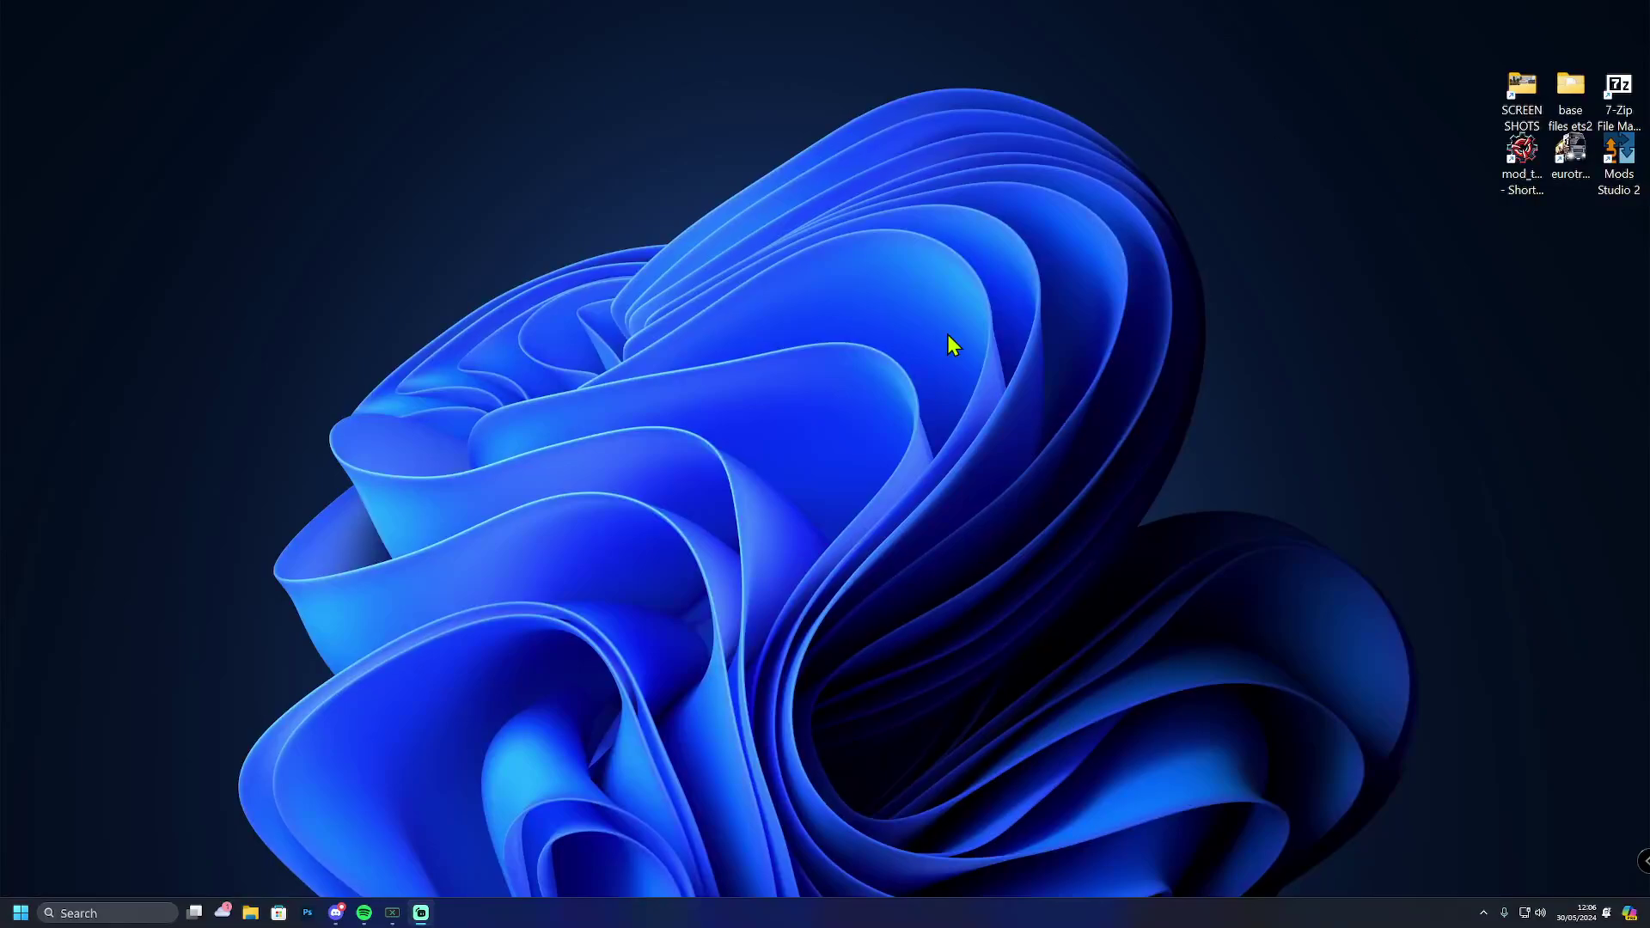
Restore the Discord window from the taskbar to show the #server-files download posts
left_click(336, 914)
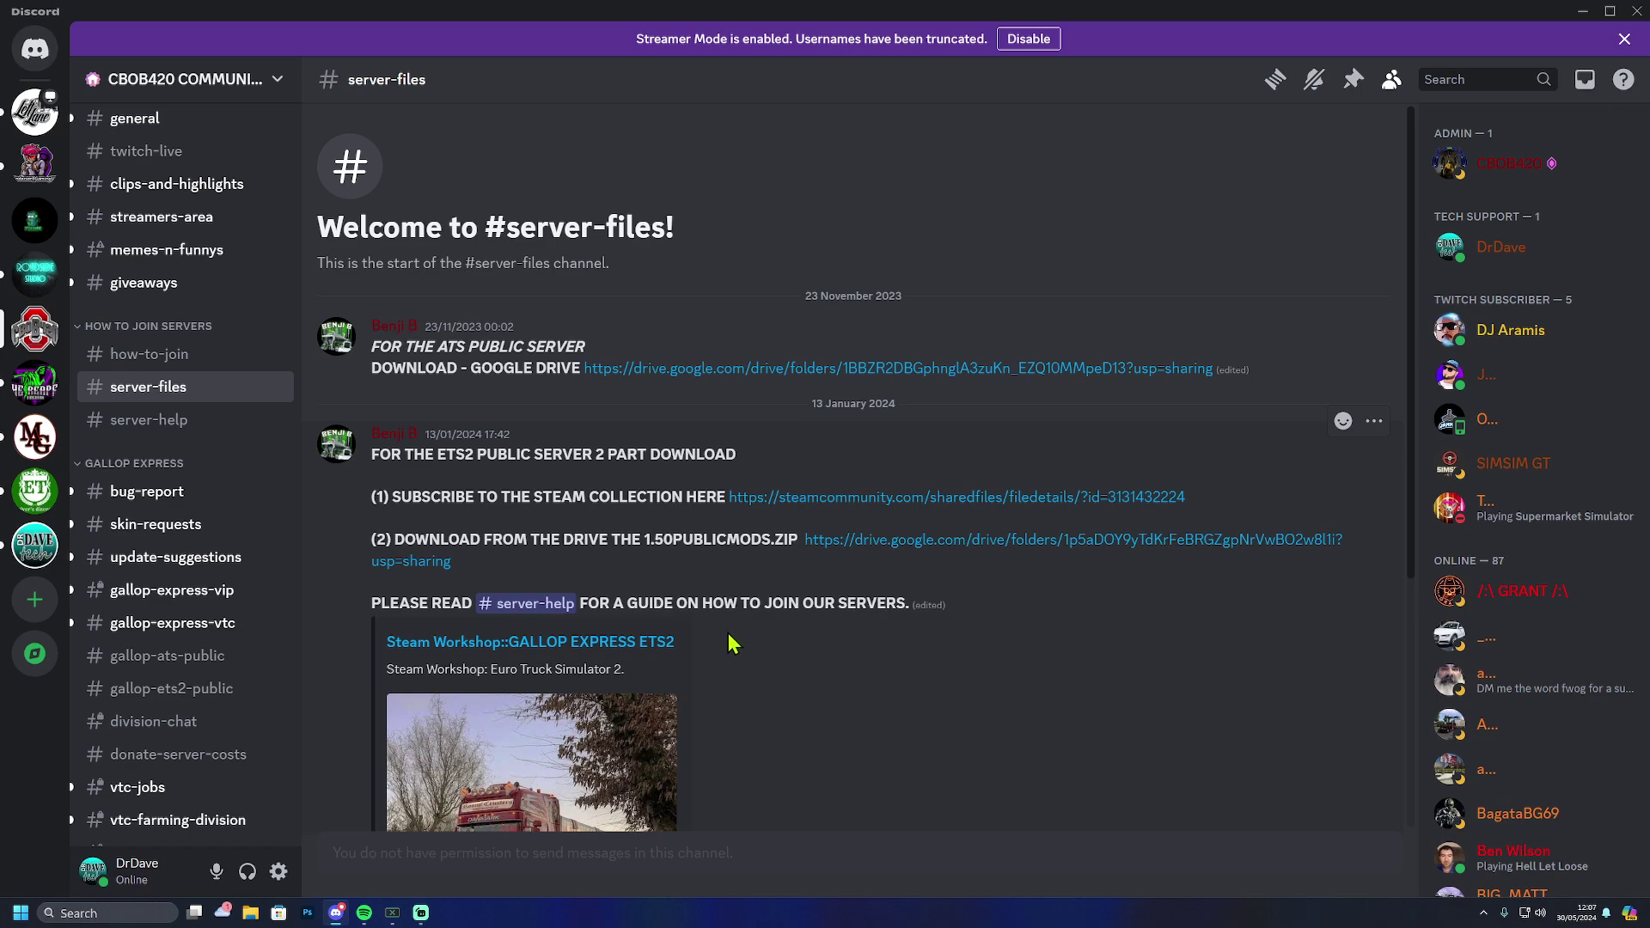
Read the #how-to-join server joining guide and open File Explorer at Home
left_click(153, 359)
scroll(725, 378, "up", 8)
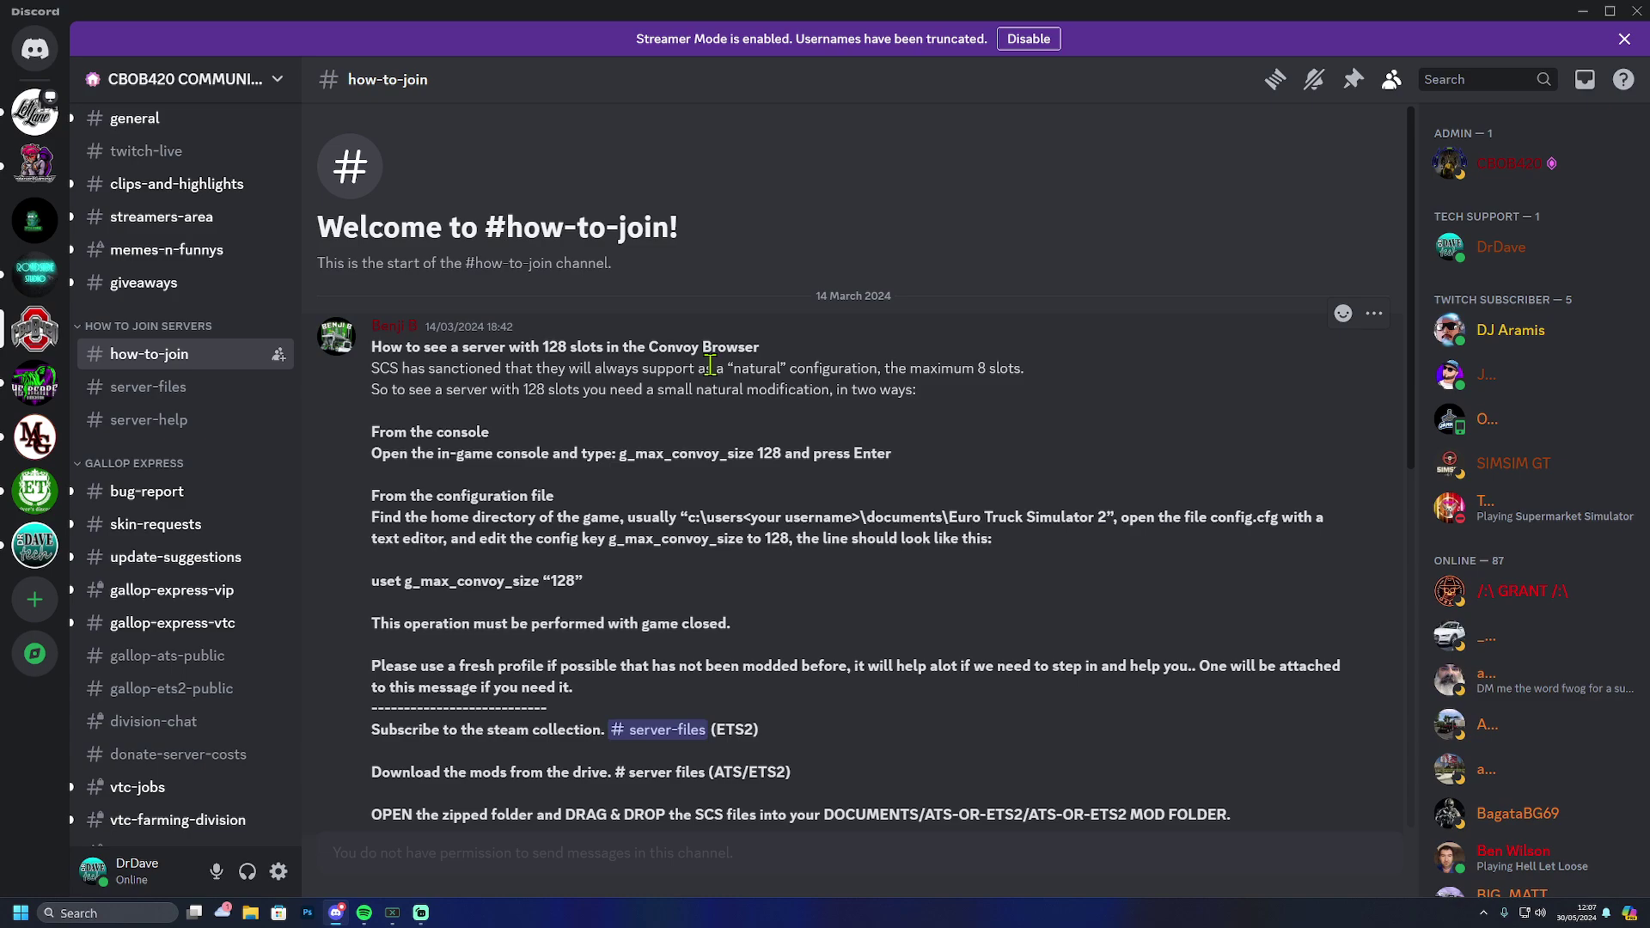
scroll(710, 366, "down", 1)
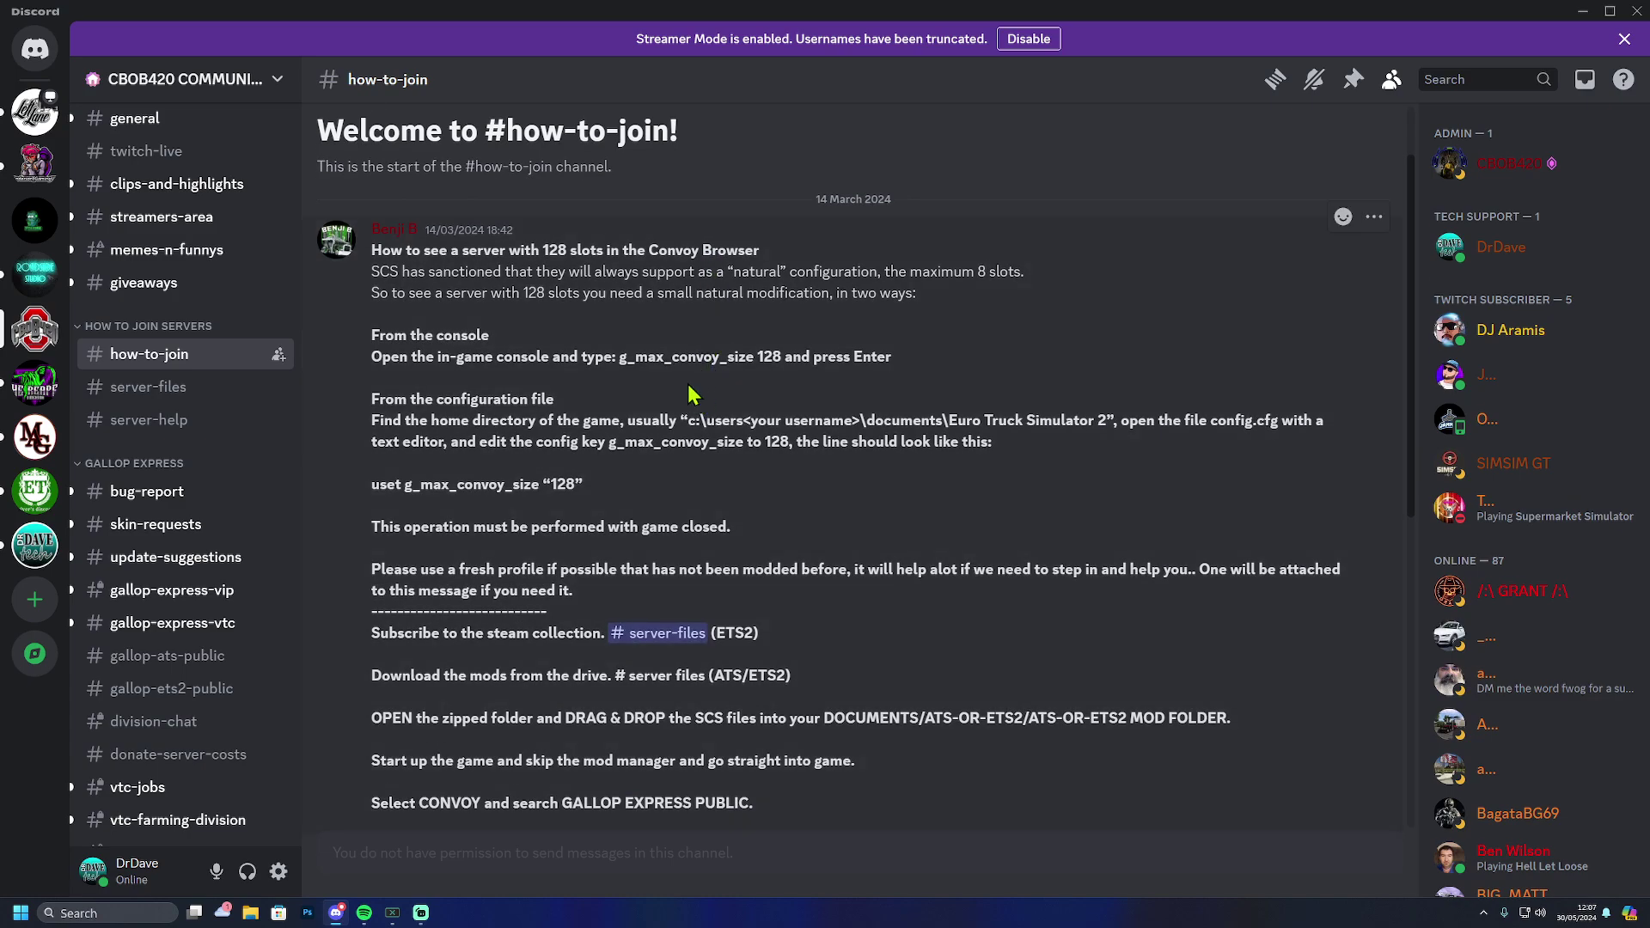
left_click(250, 912)
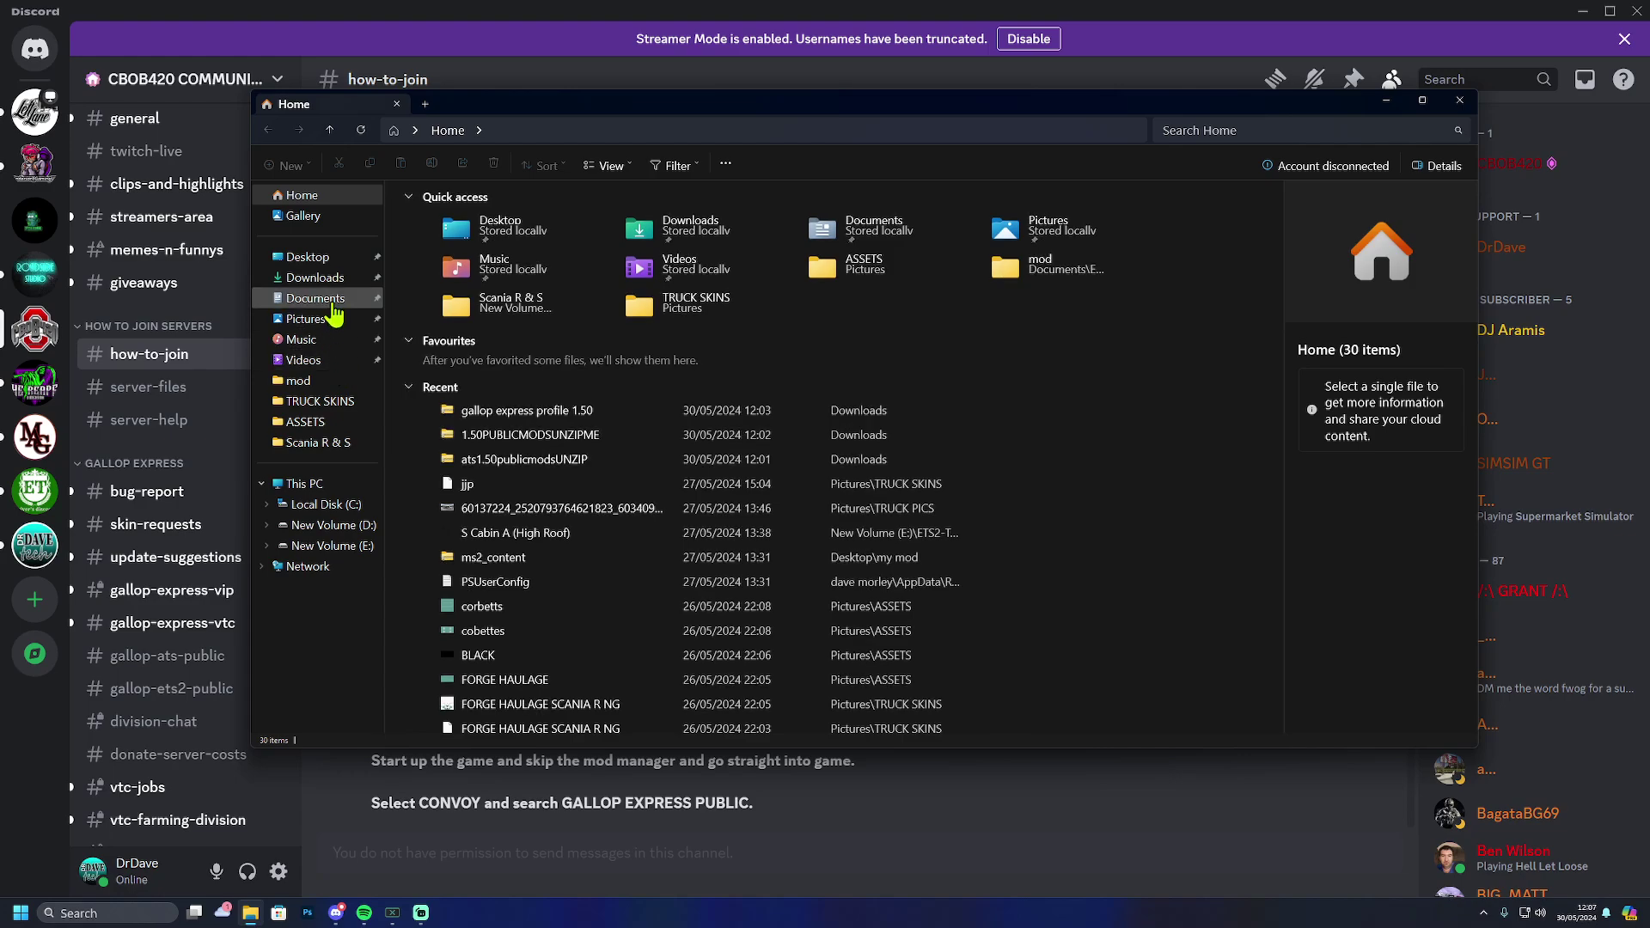
Check the American Truck Simulator config has g_max_convoy_size "128", then save and close it
left_click(332, 300)
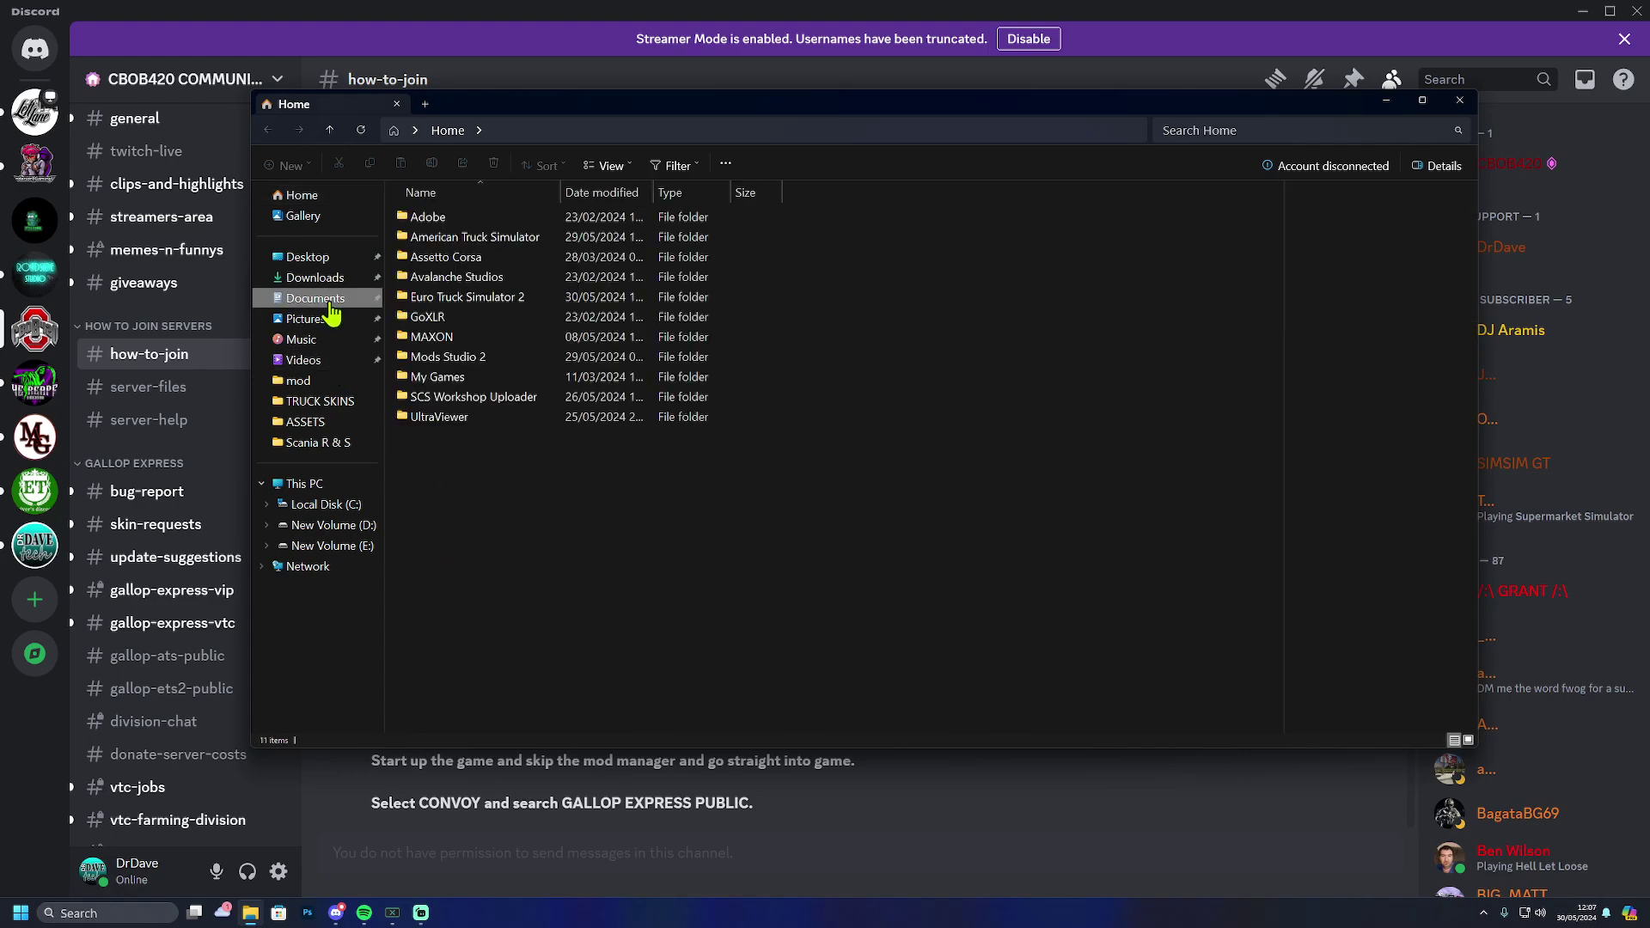
double_click(489, 237)
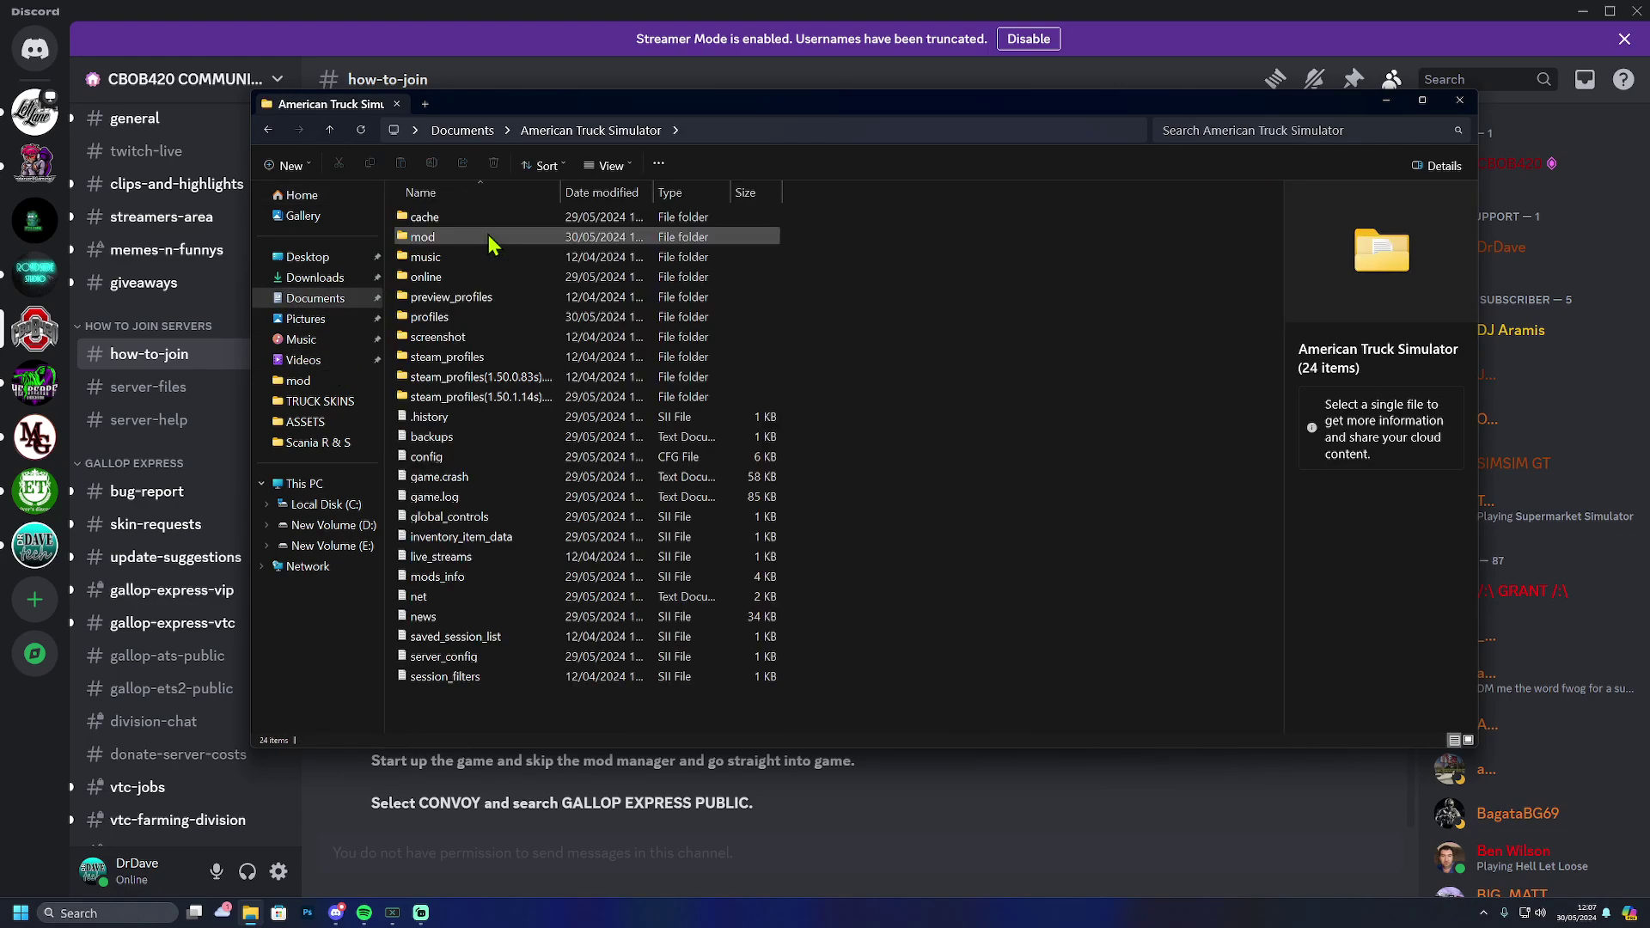
double_click(446, 457)
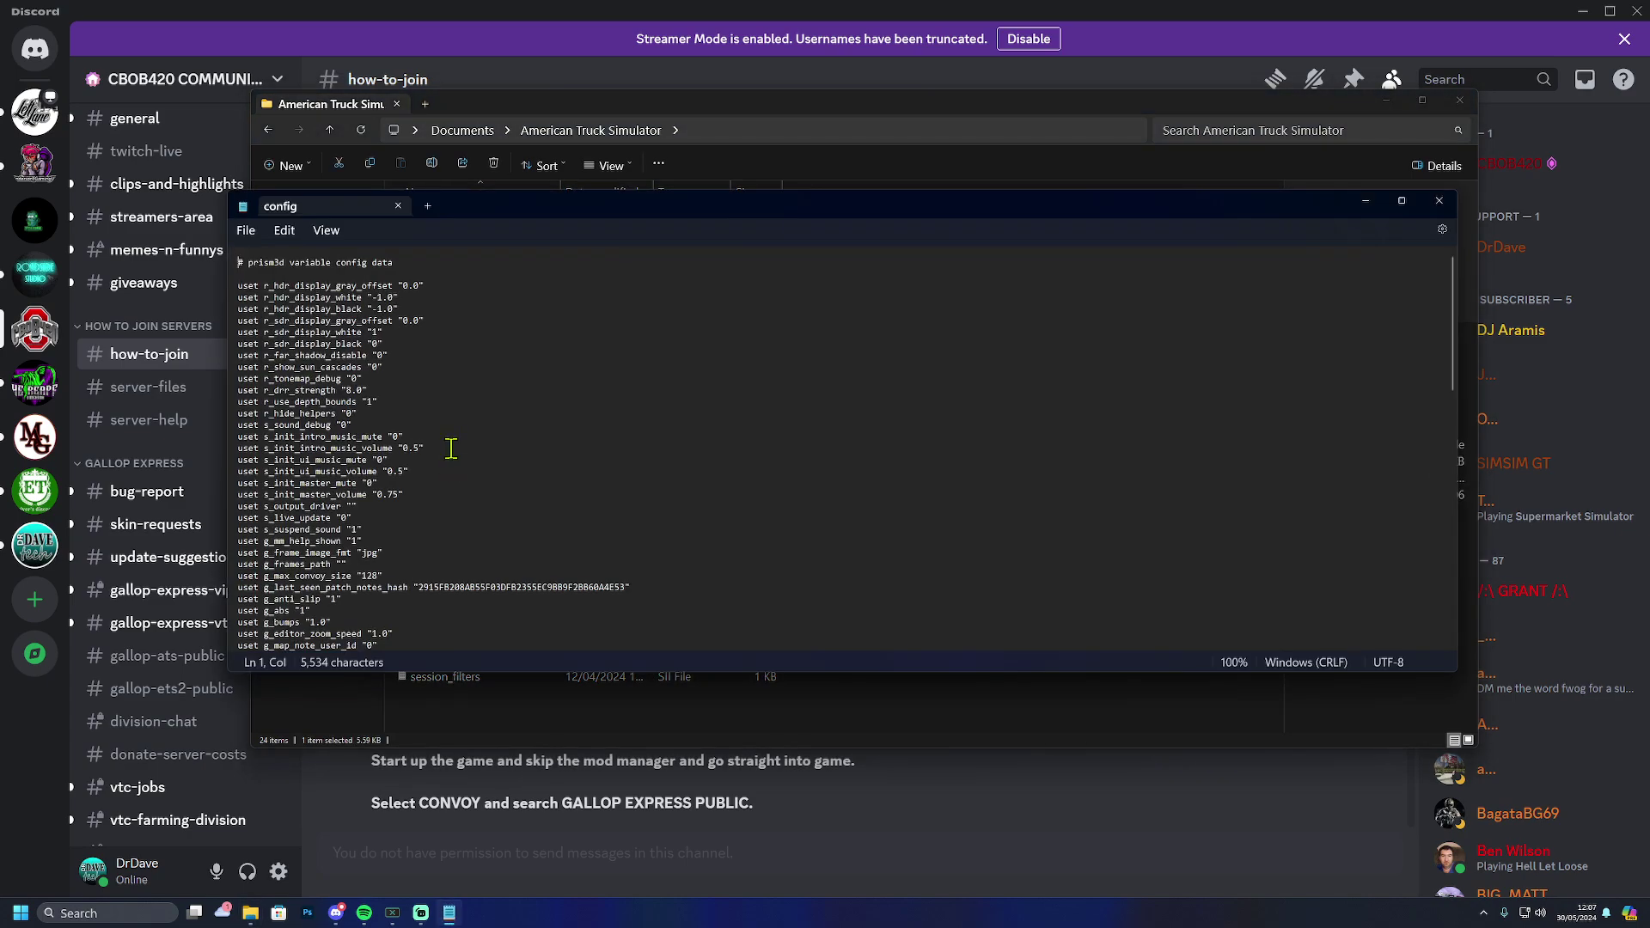
triple_click(242, 577)
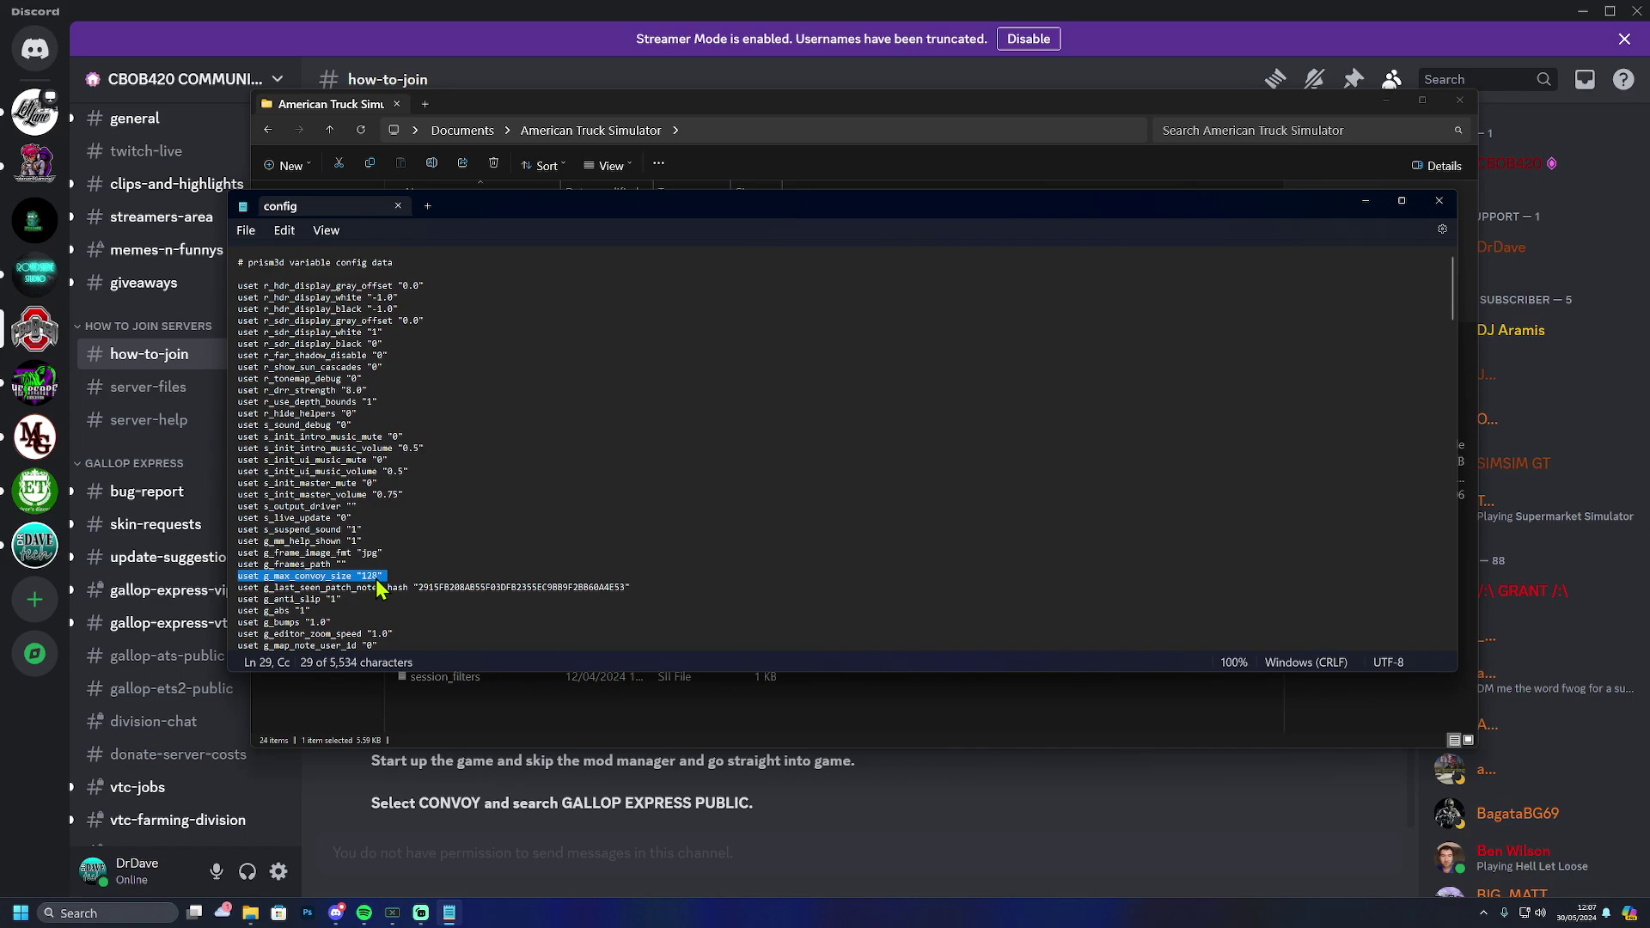
left_click(248, 234)
left_click(278, 341)
left_click(1439, 203)
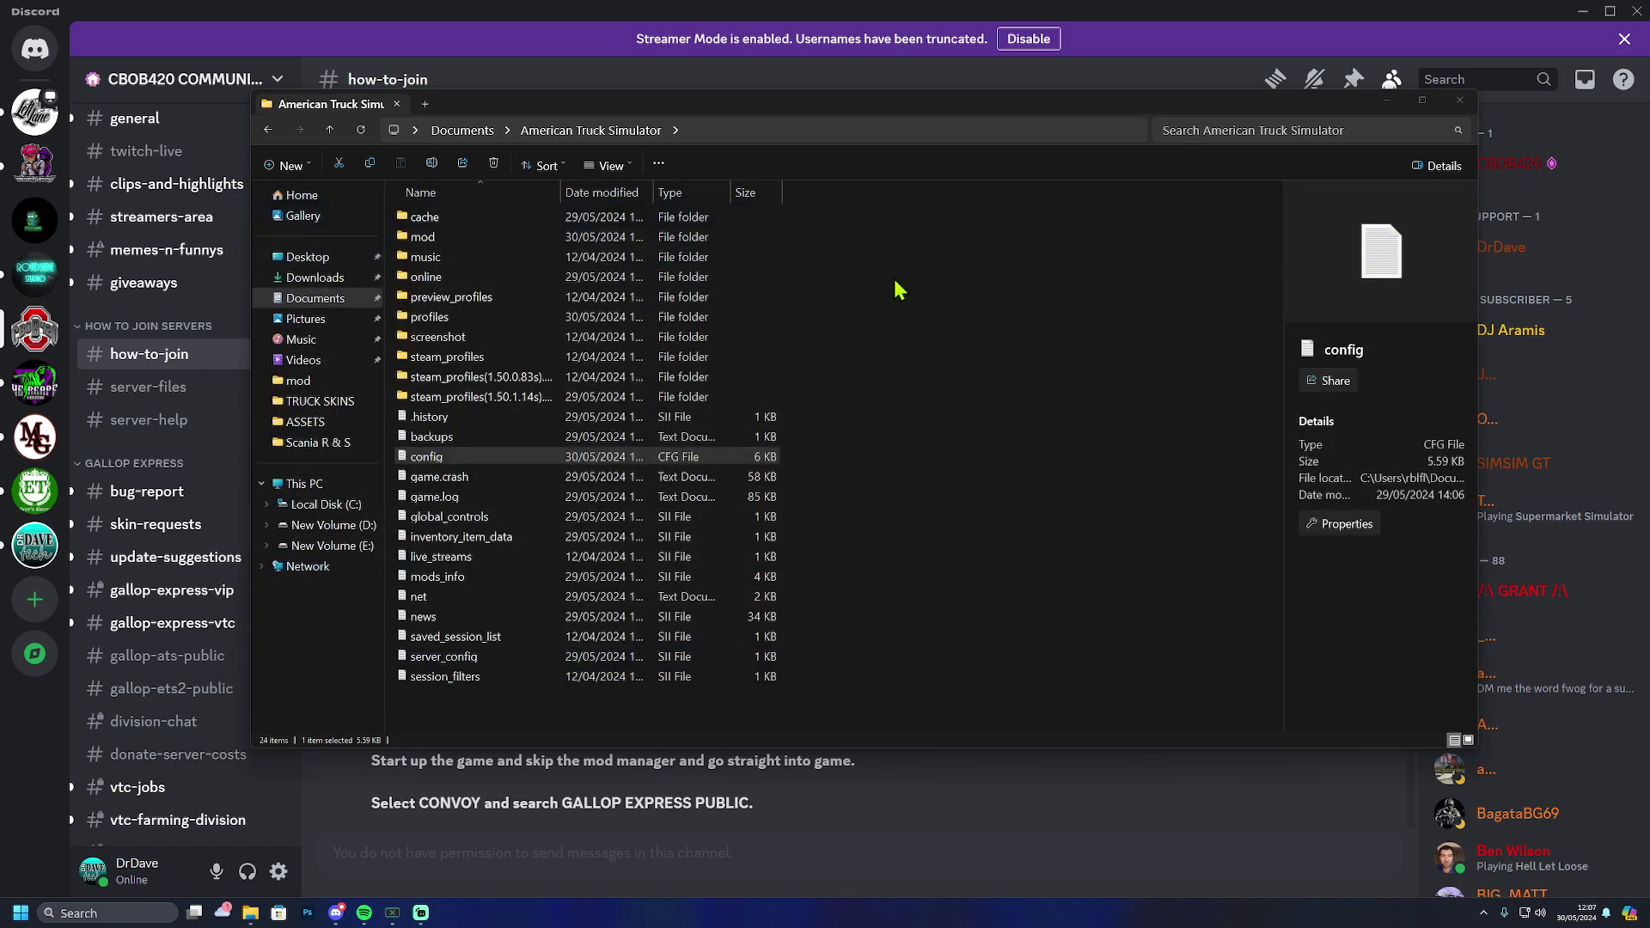
Check the Euro Truck Simulator 2 config has g_max_convoy_size "128", then save and close it
left_click(268, 131)
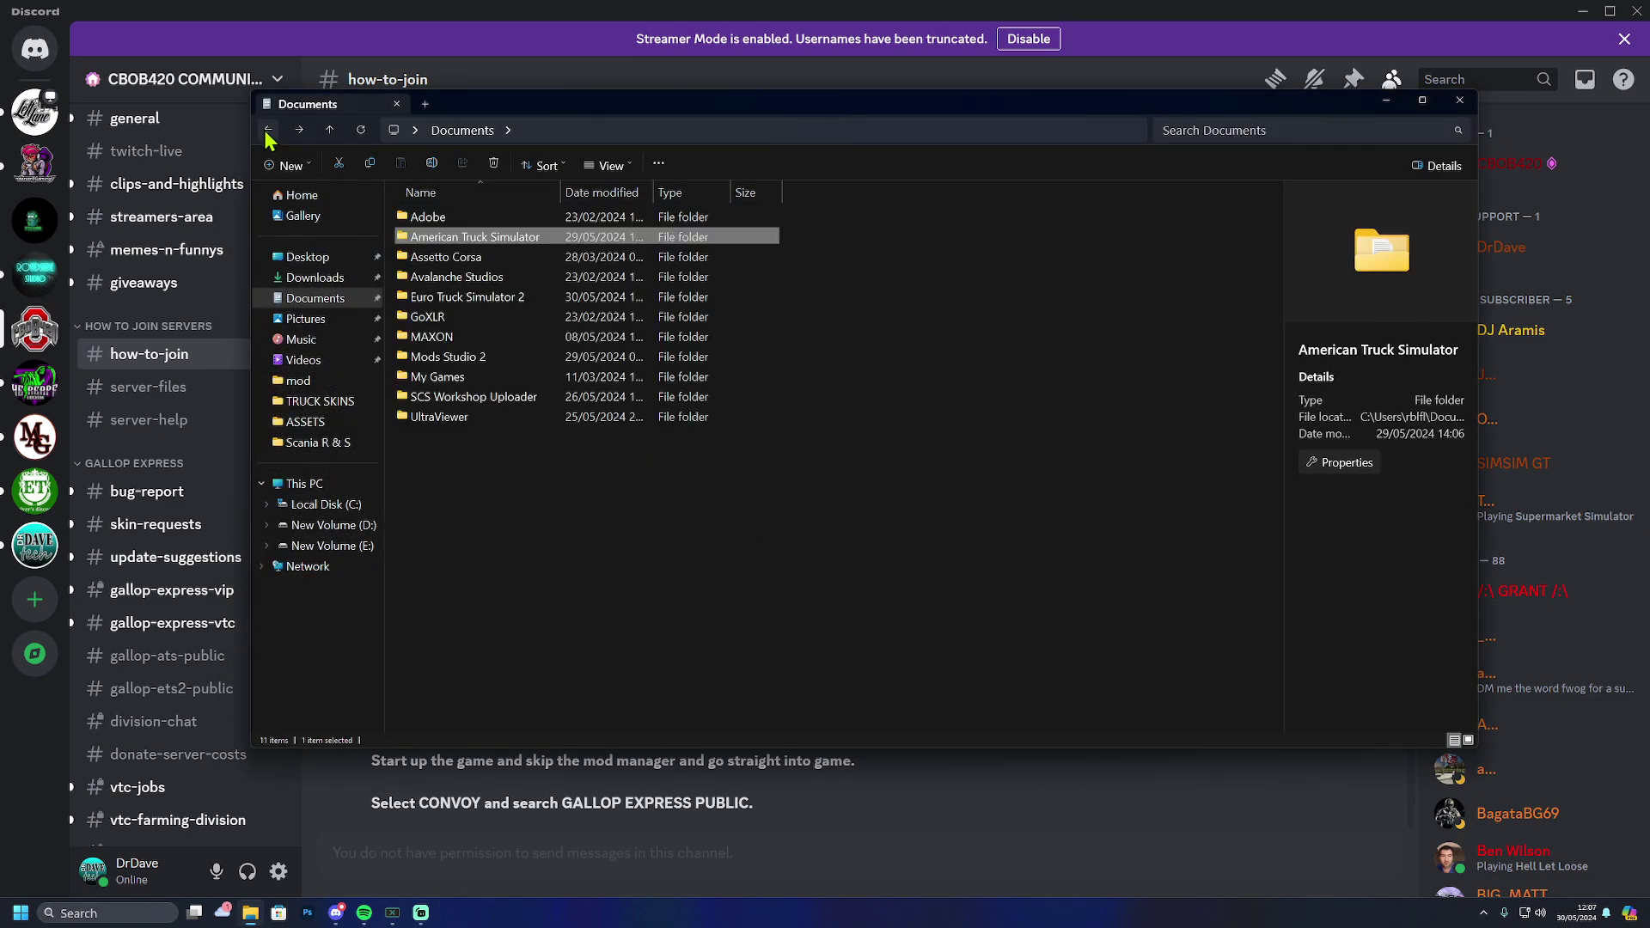
double_click(495, 302)
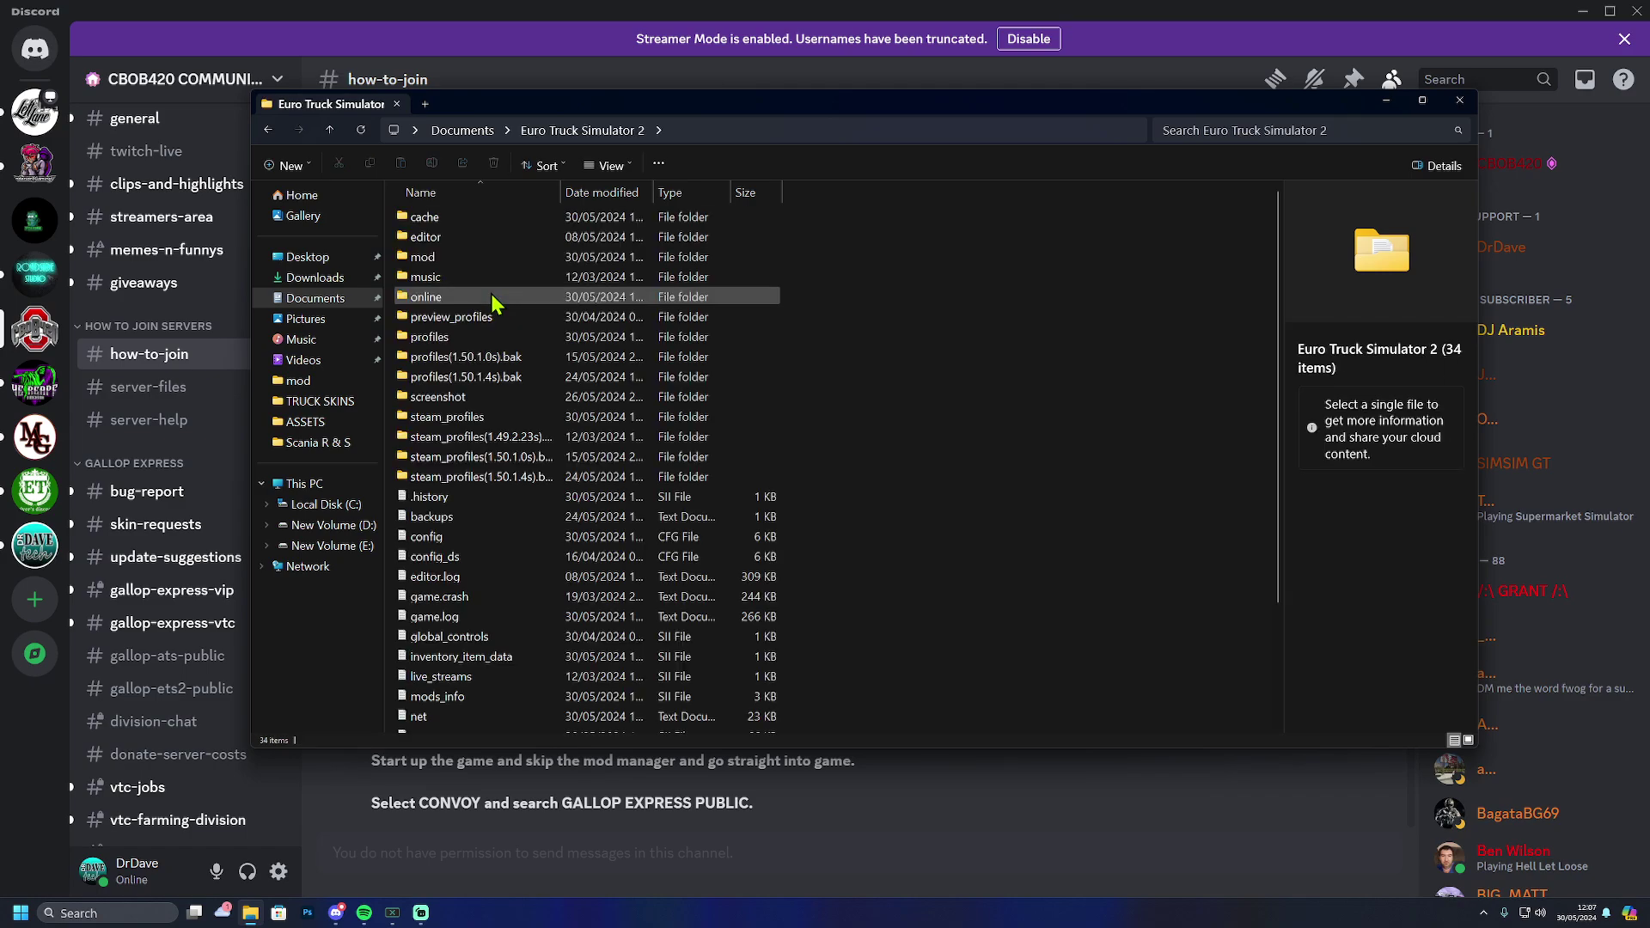
double_click(428, 537)
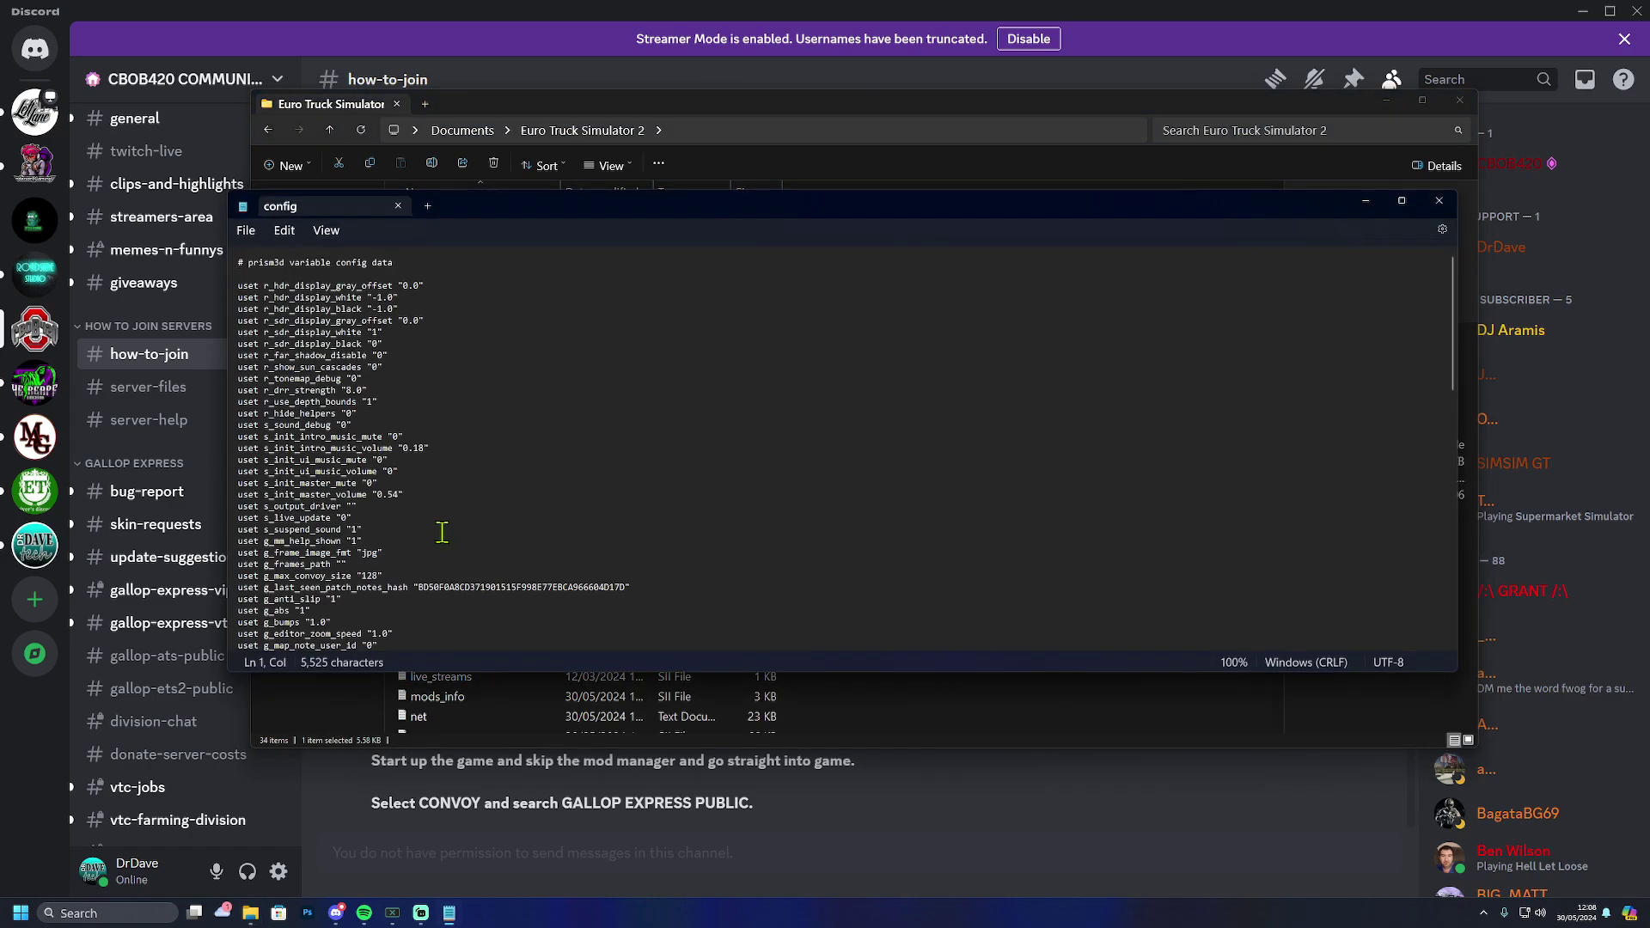
triple_click(251, 576)
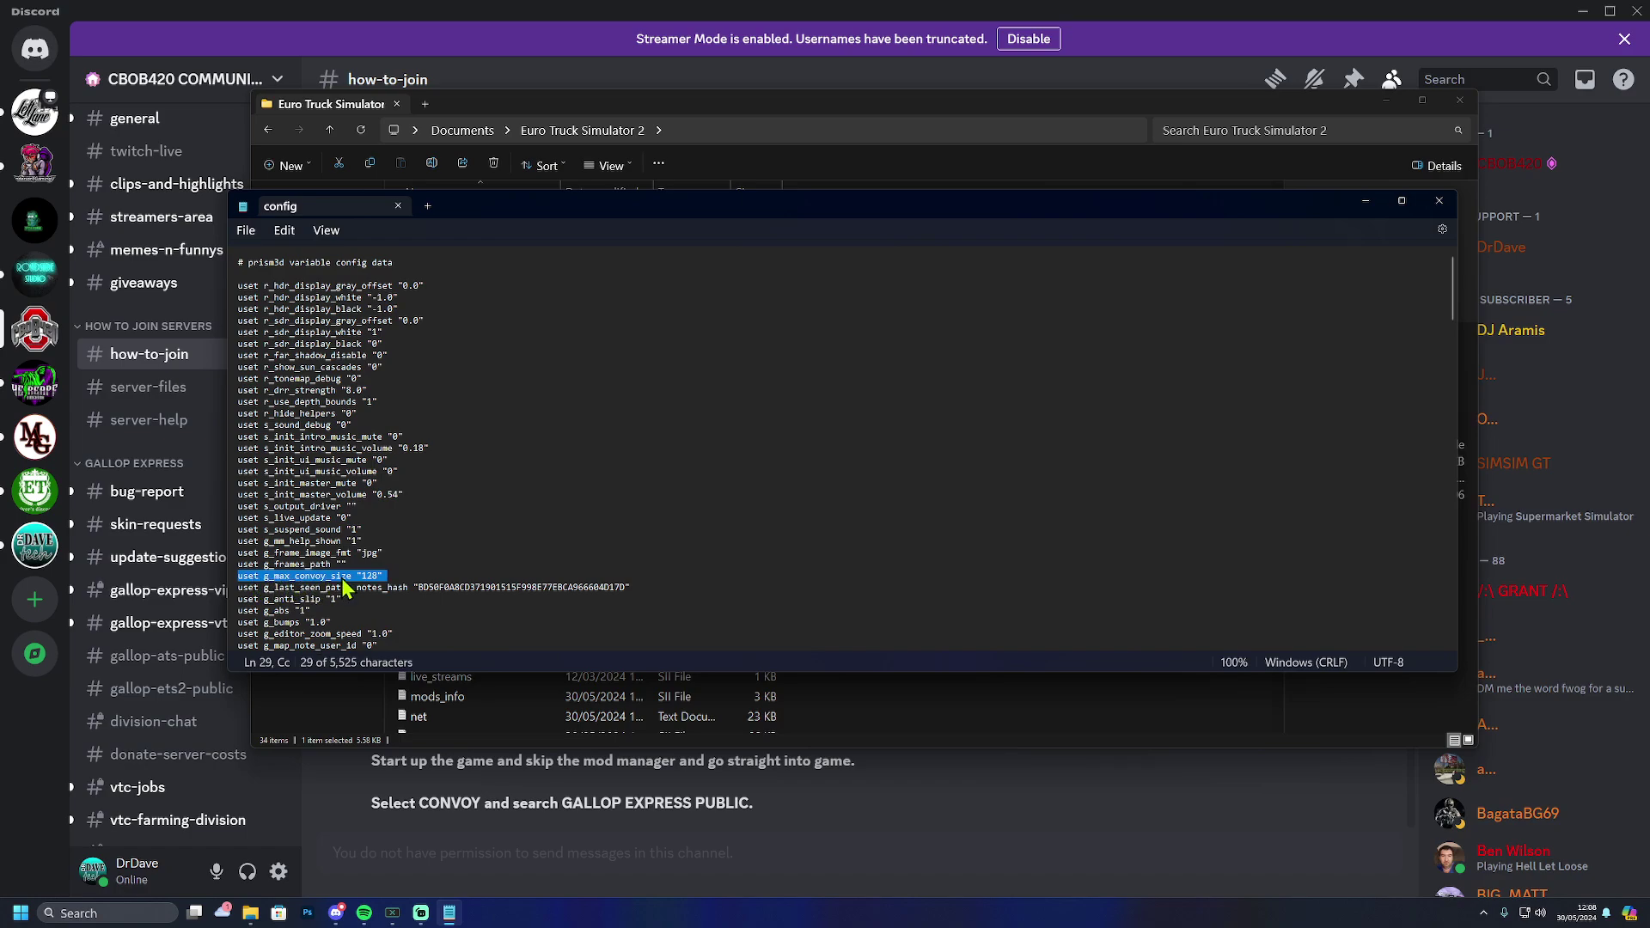
left_click(246, 230)
left_click(286, 333)
left_click(1440, 200)
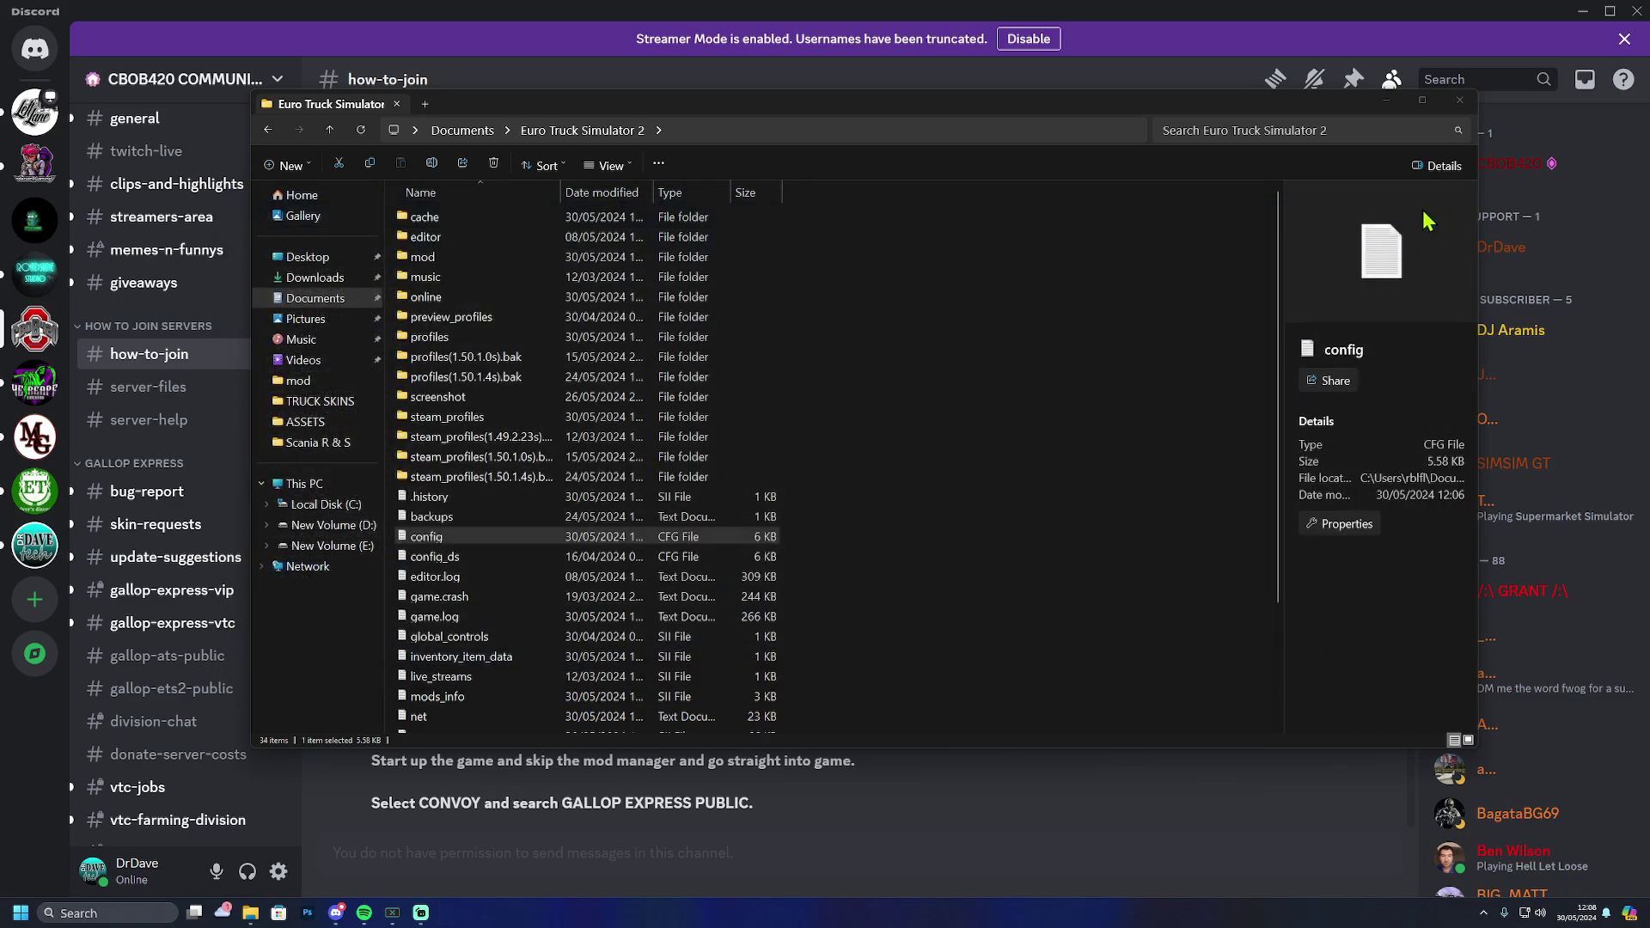
Close File Explorer, read the rest of #how-to-join, and return to #server-files
left_click(1459, 100)
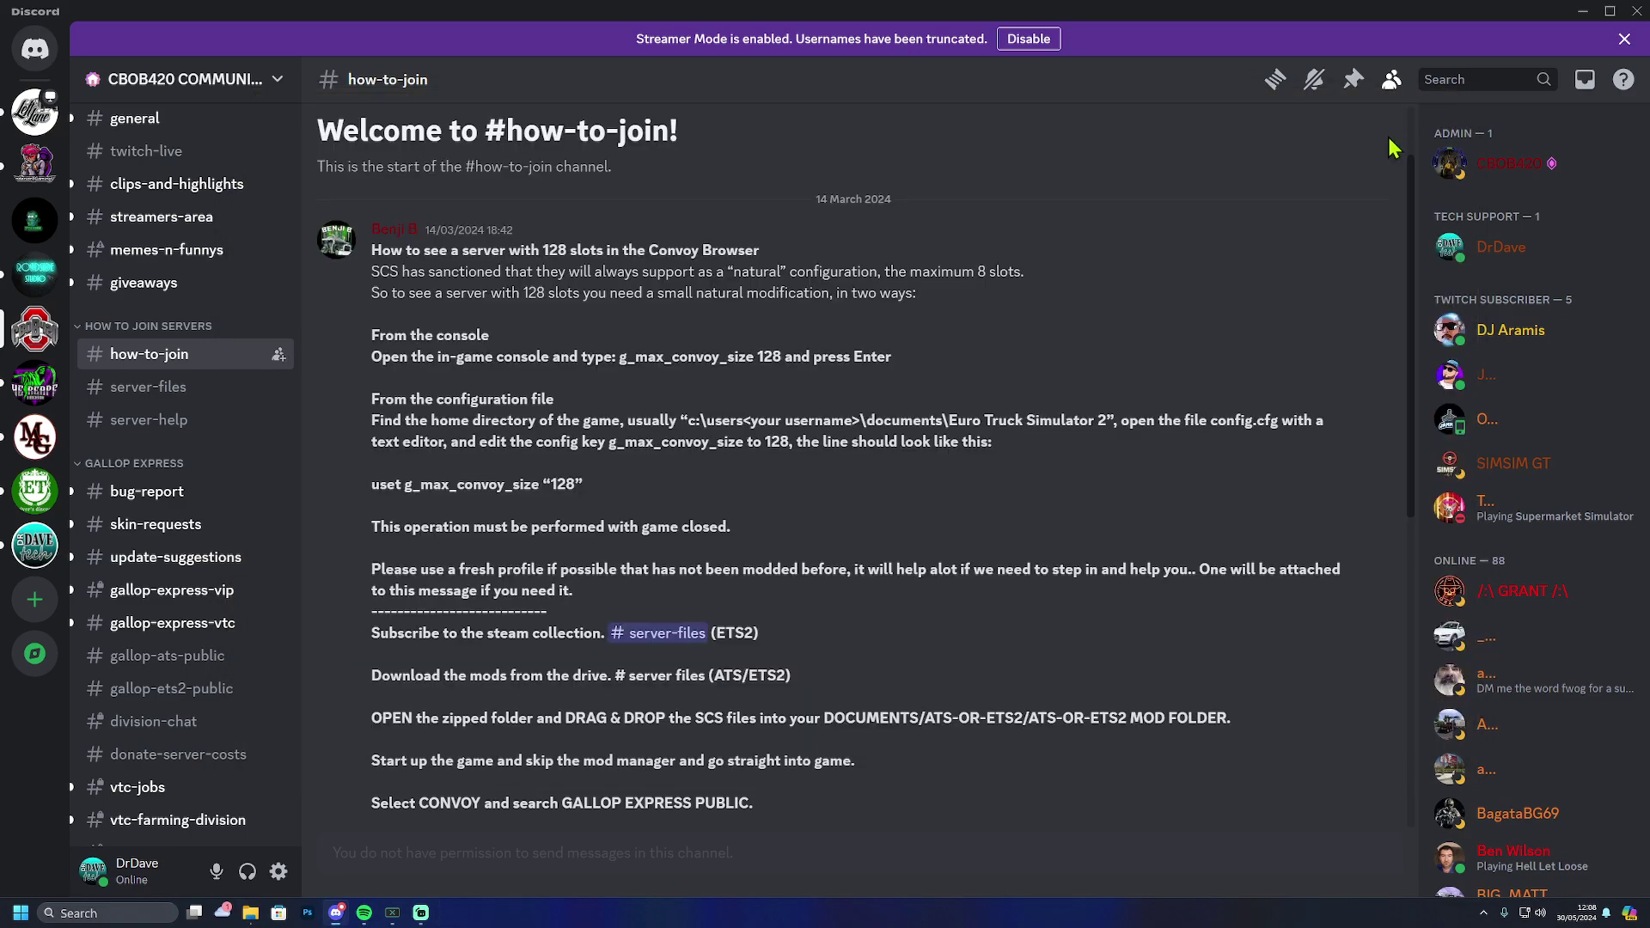
scroll(711, 413, "down", 6)
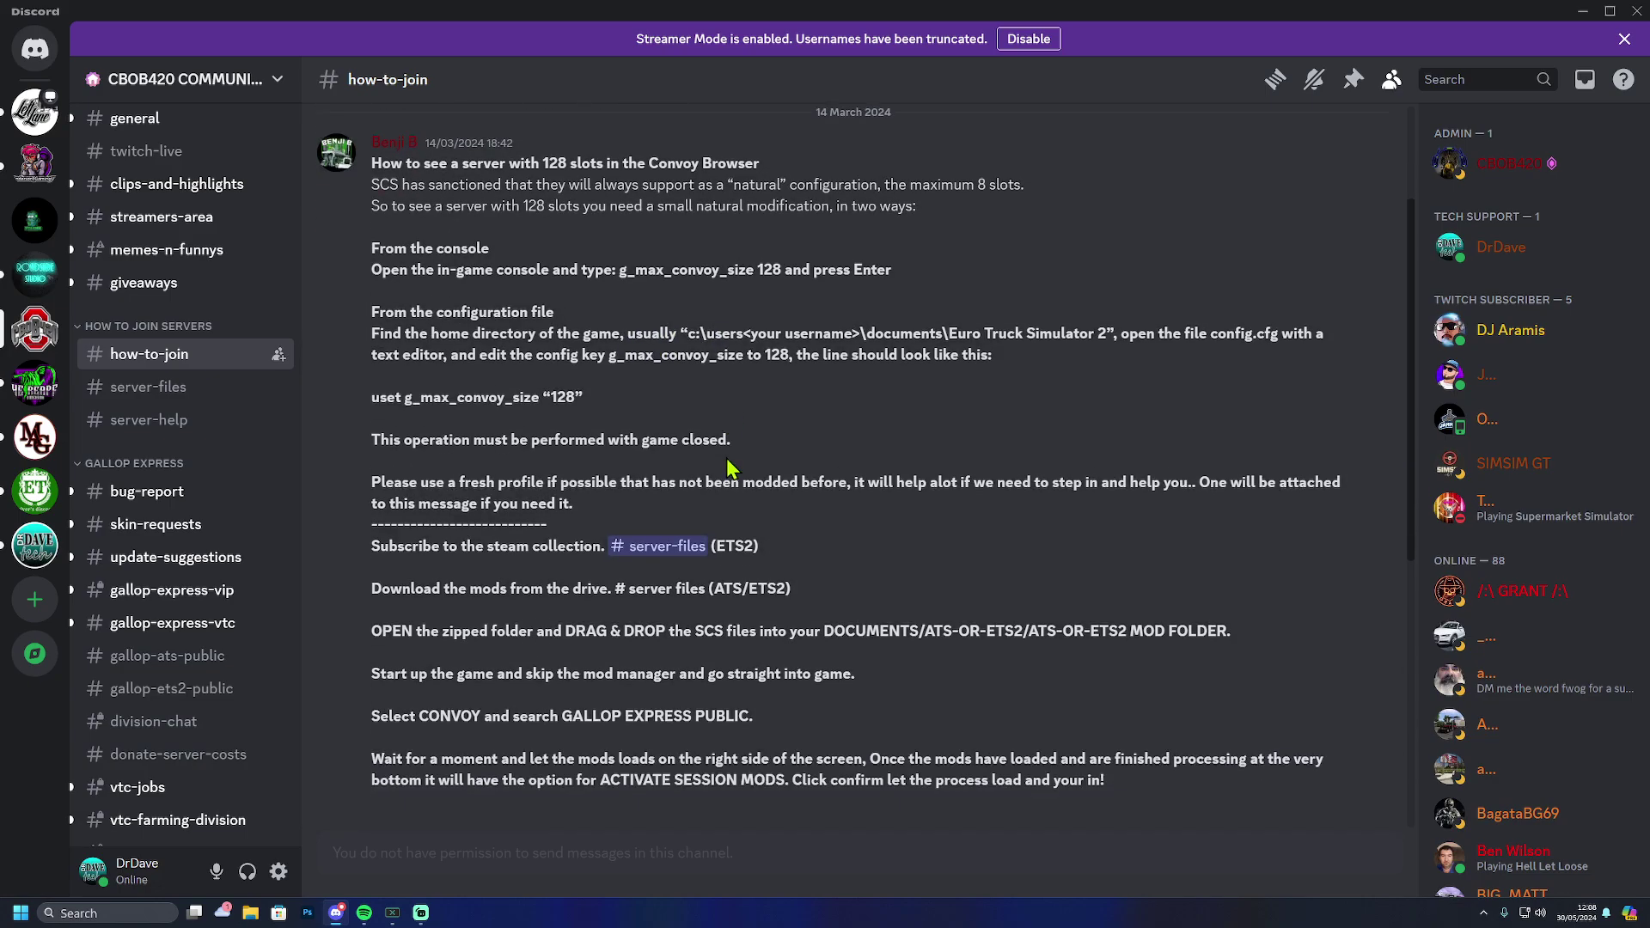
scroll(724, 483, "down", 1)
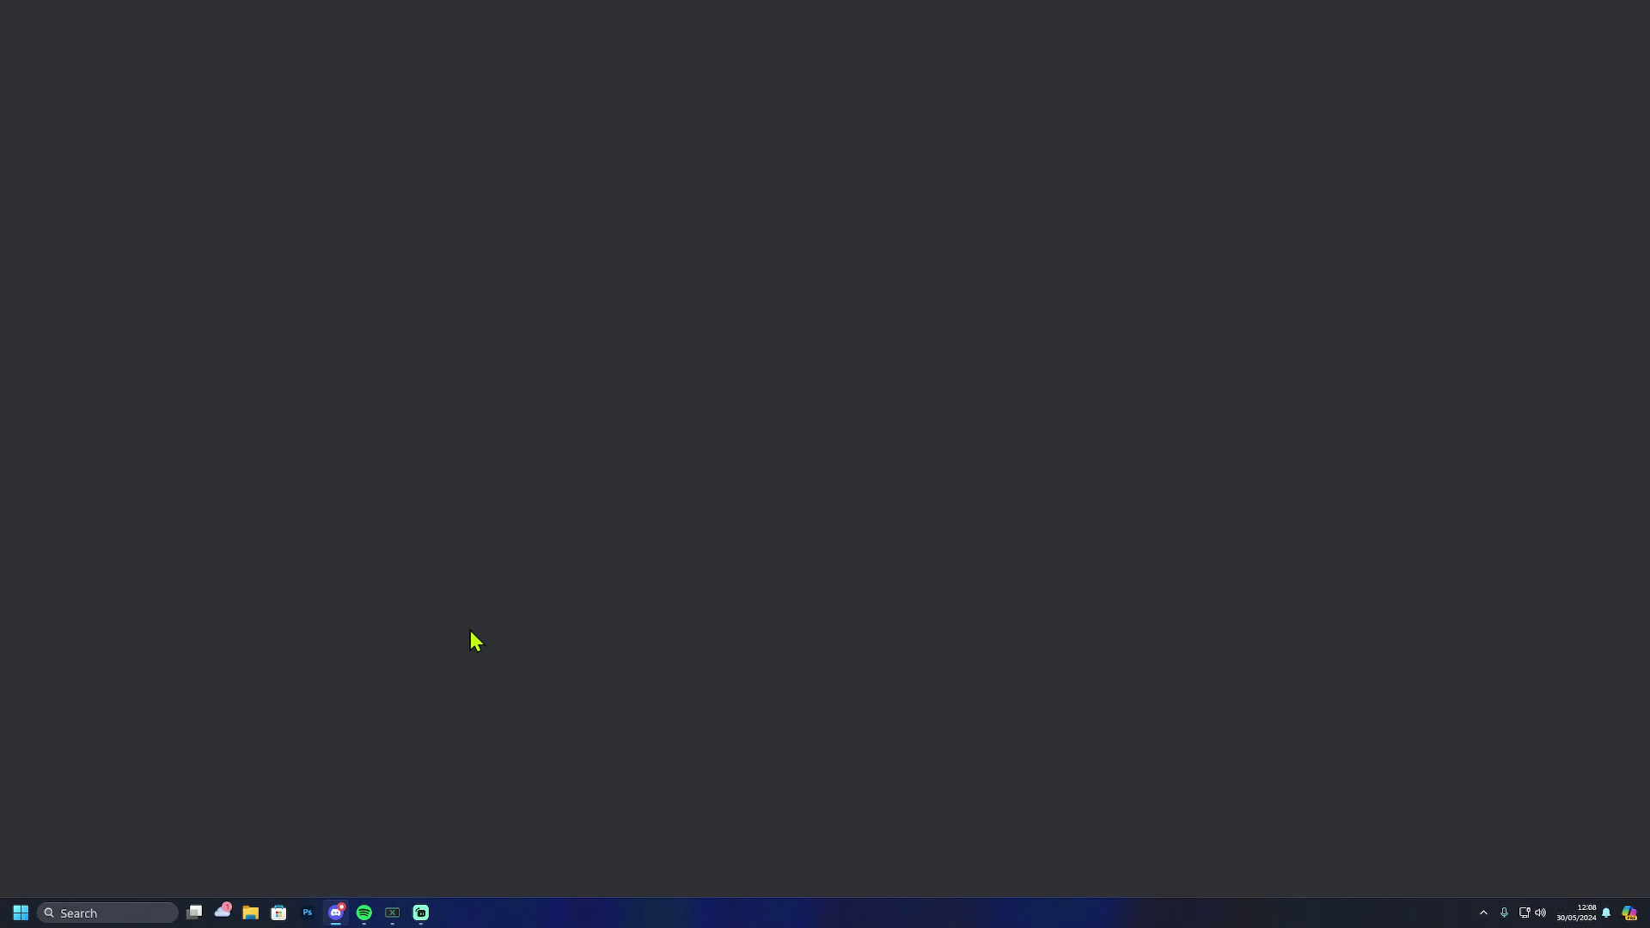
left_click(336, 913)
left_click(336, 913)
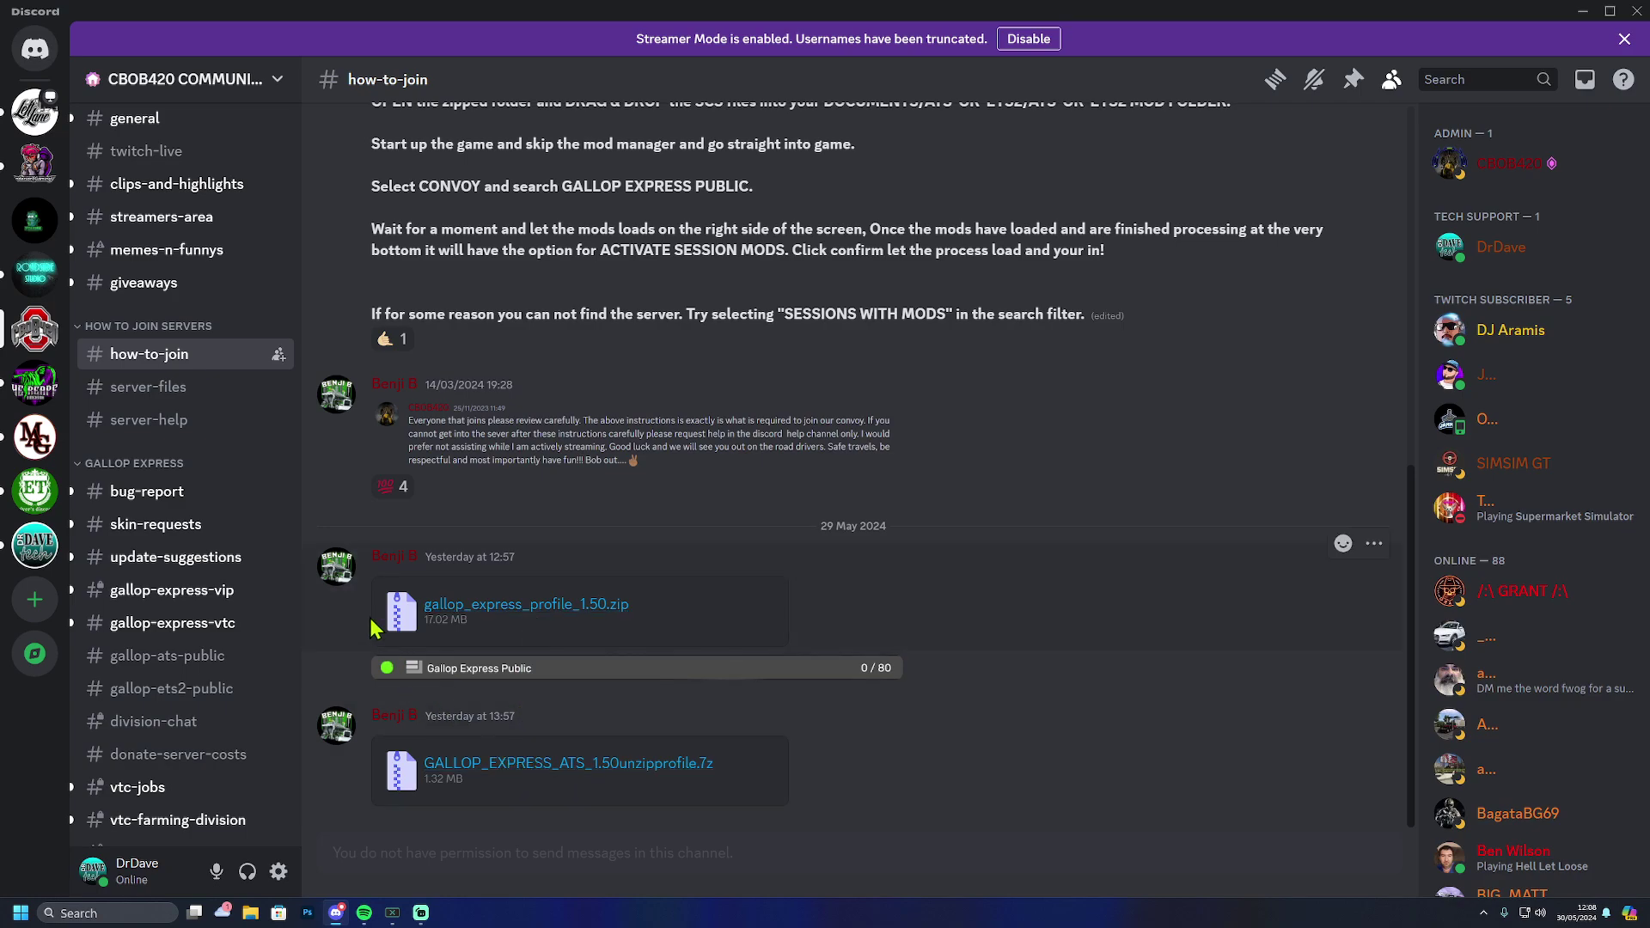
left_click(166, 398)
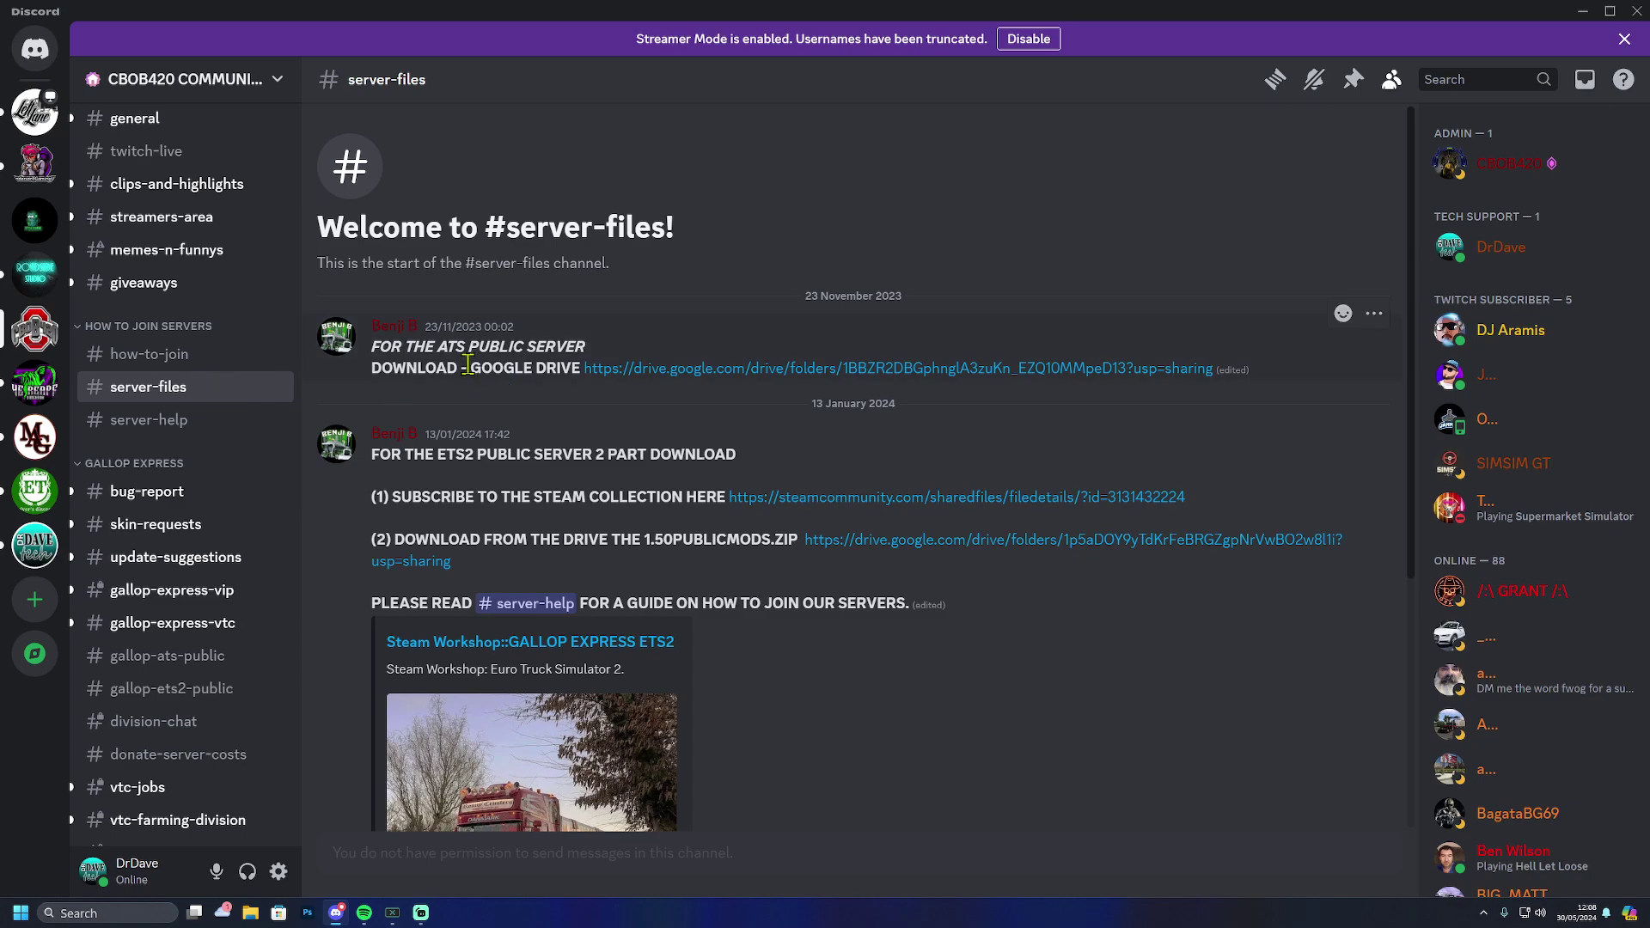
Open the drive.google.com link under FOR THE ATS PUBLIC SERVER in #server-files
left_click_drag(407, 348, 471, 348)
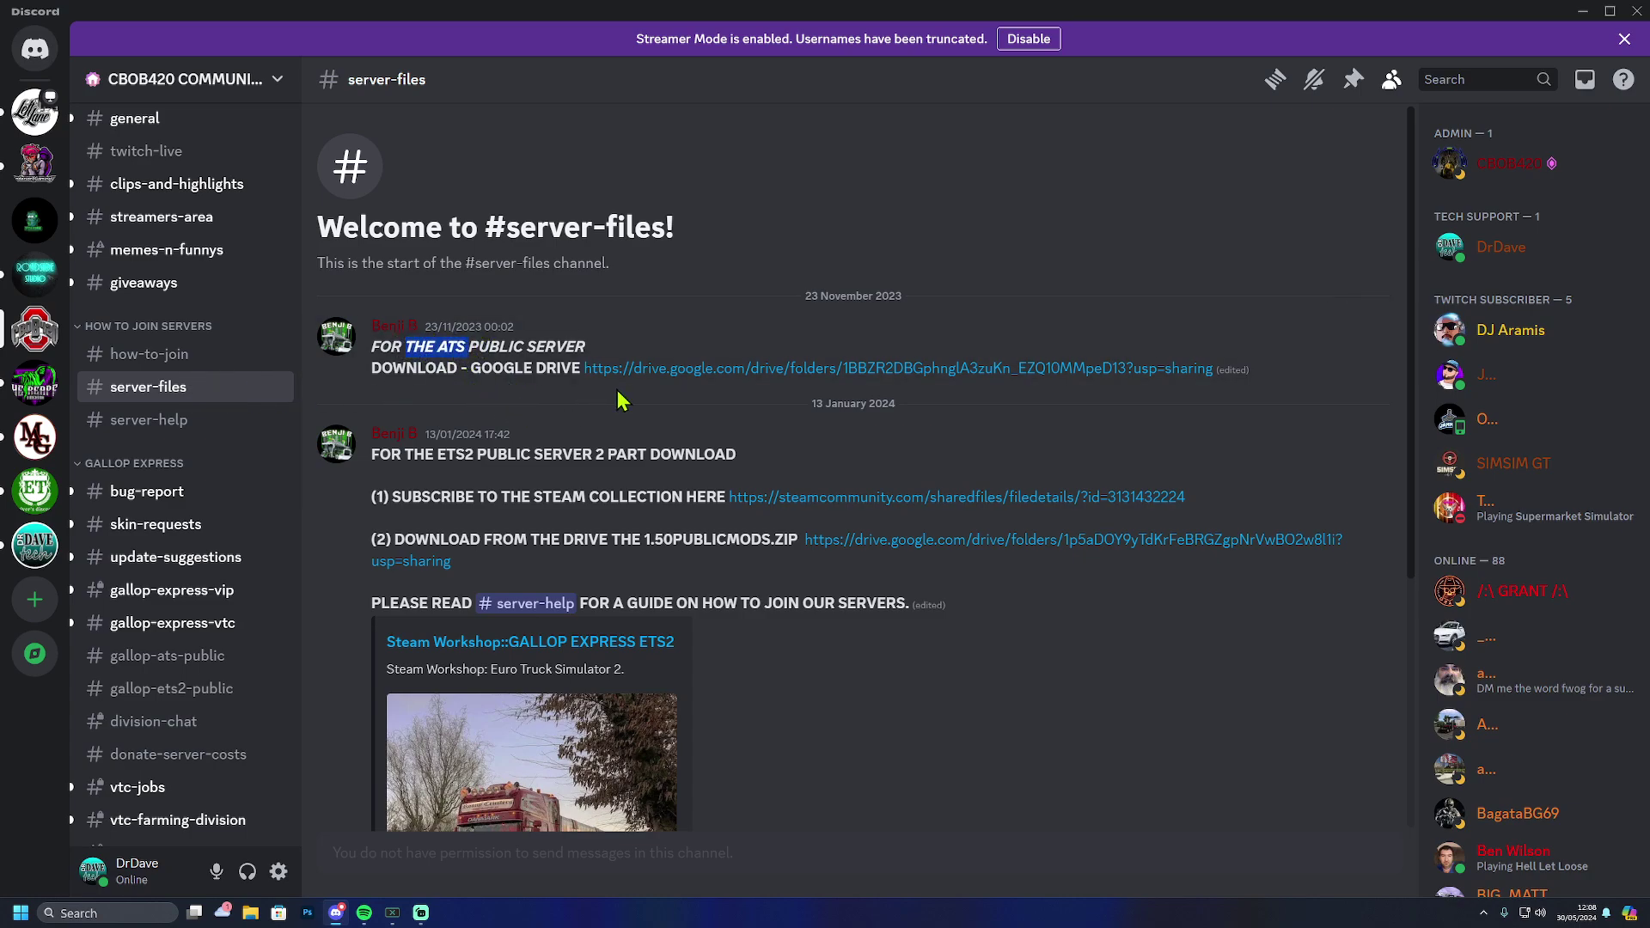
left_click(726, 371)
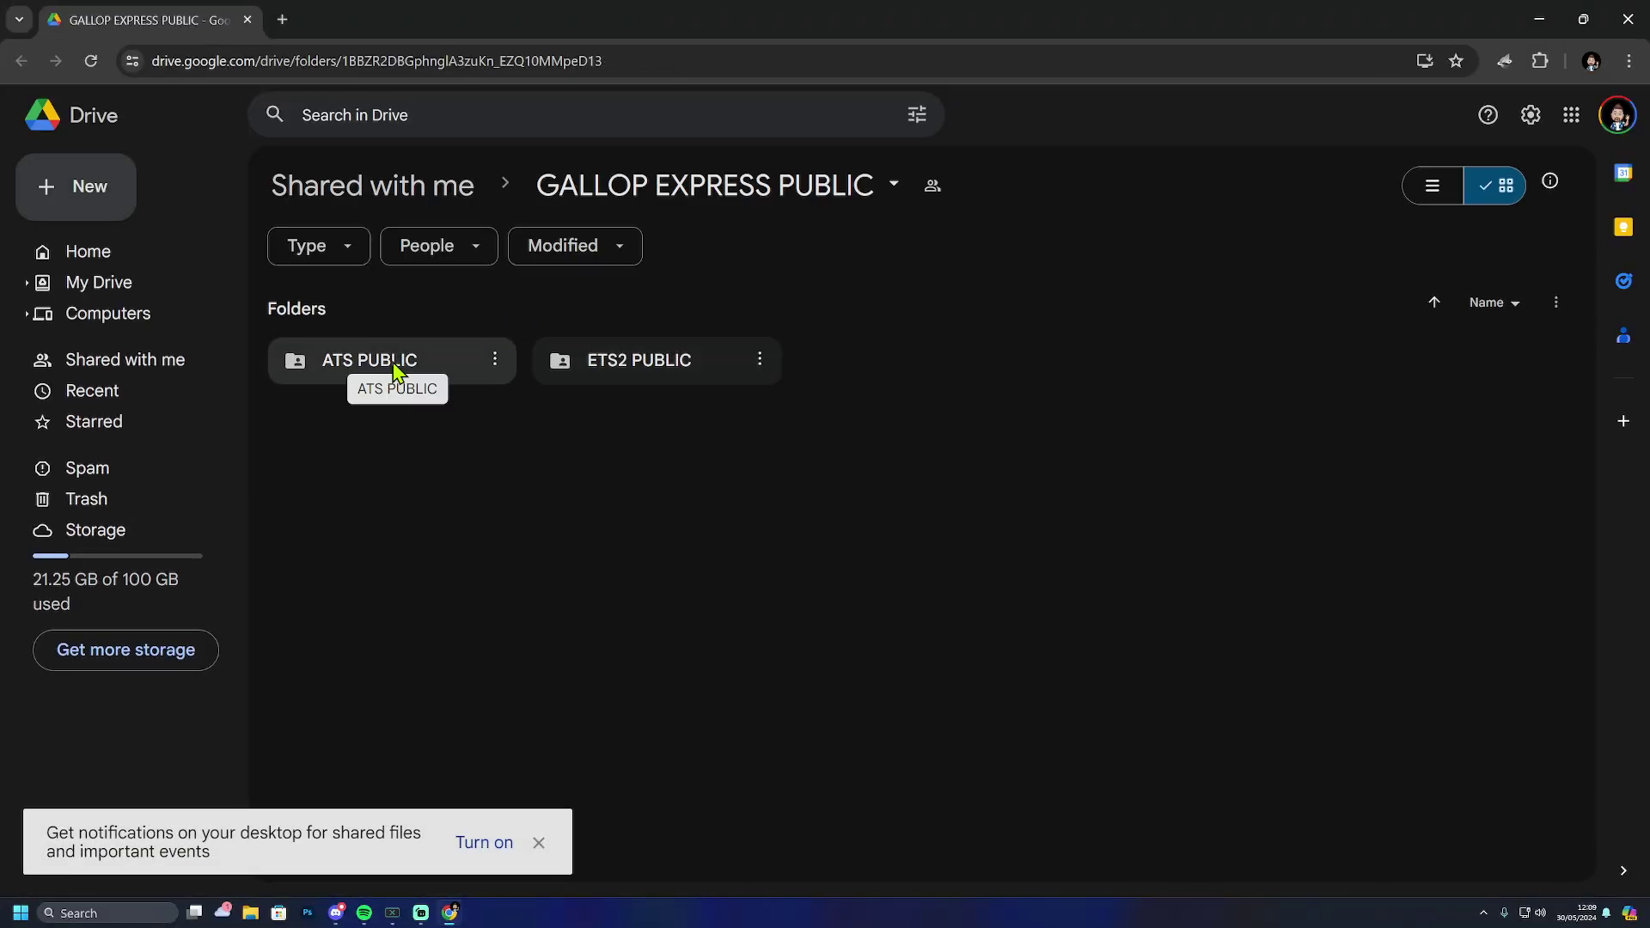
Inspect the single mods file in the ATS PUBLIC Drive folder, then close Chrome
double_click(393, 368)
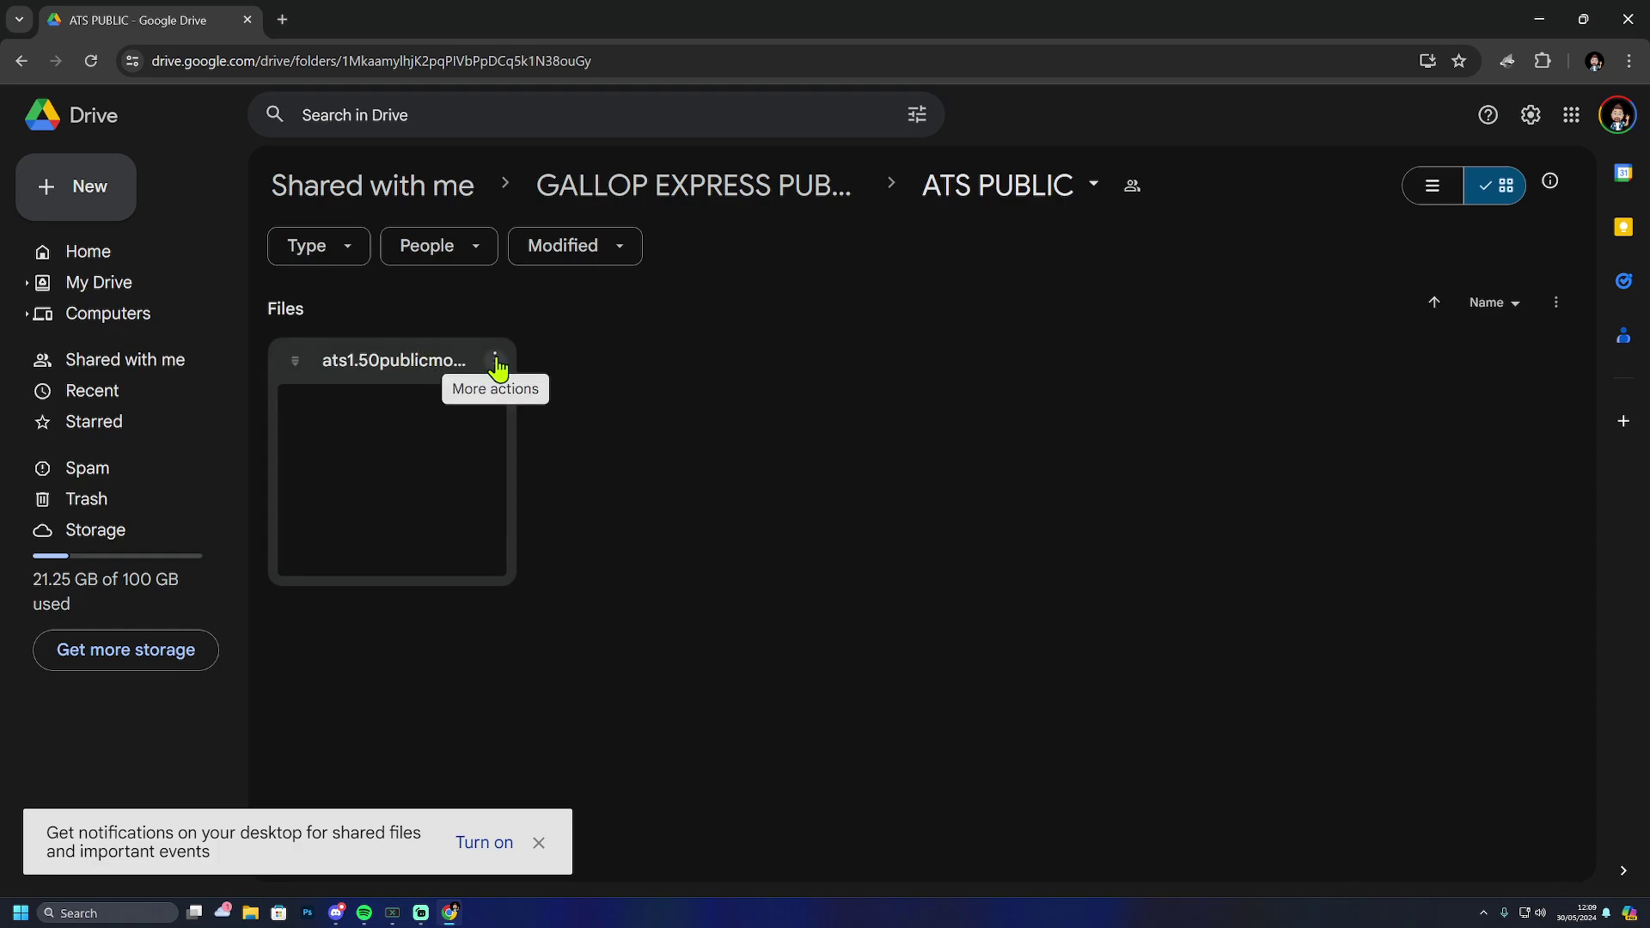
left_click(494, 362)
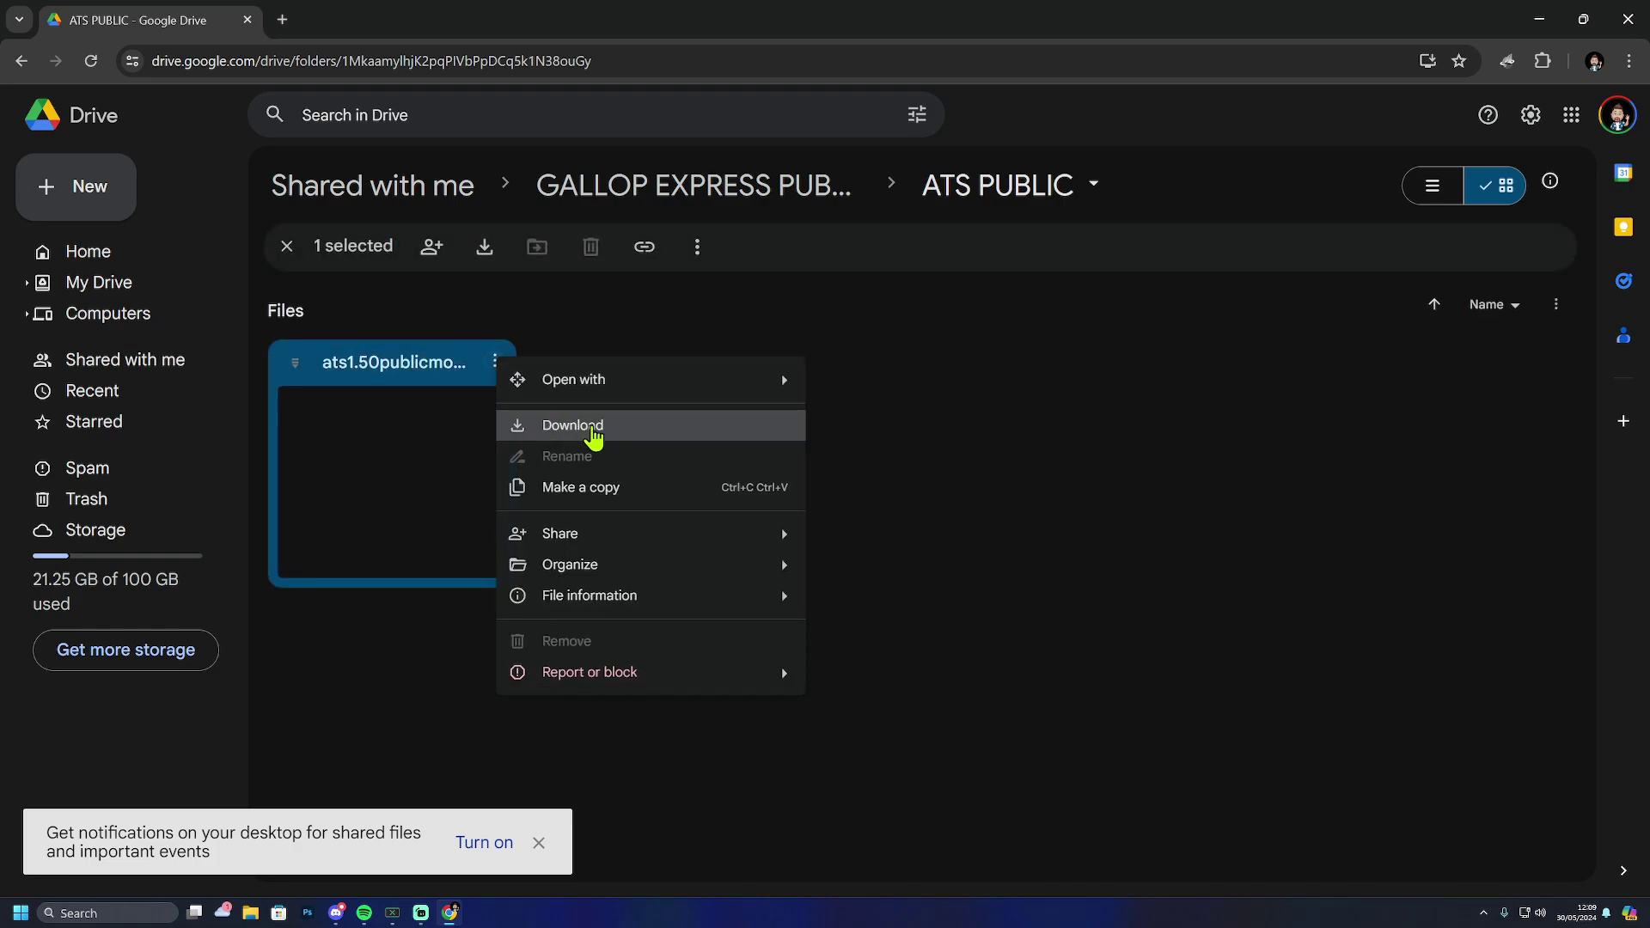
left_click(1626, 23)
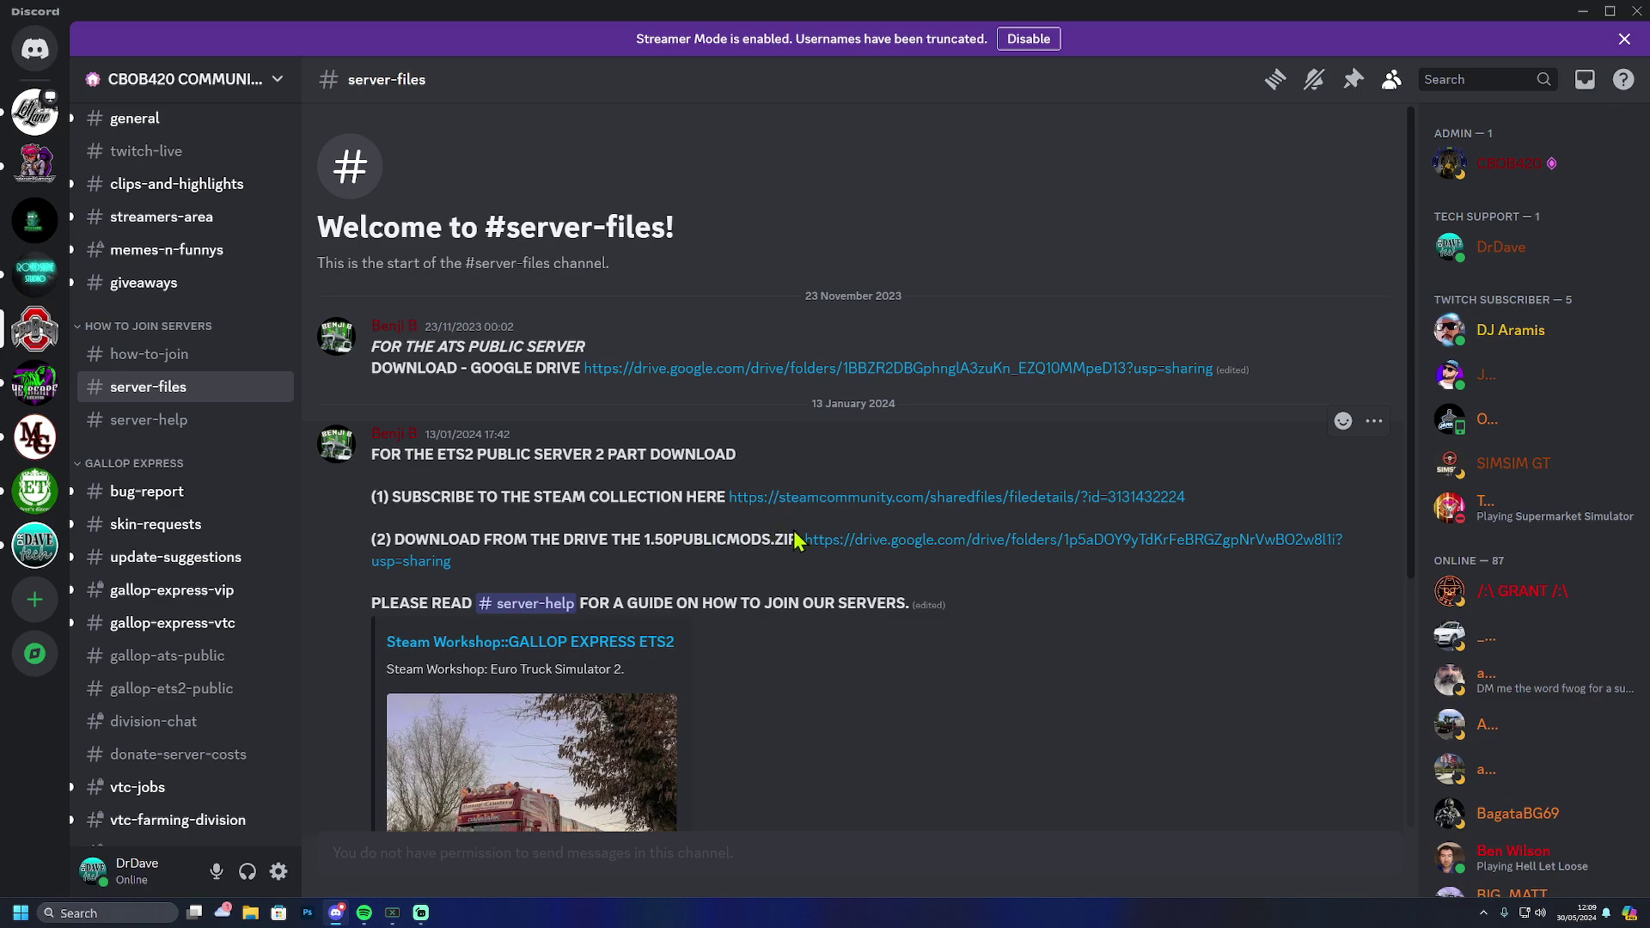
Browse the 8-item GALLOP EXPRESS ETS2 Steam Workshop collection, then close Chrome
left_click(856, 507)
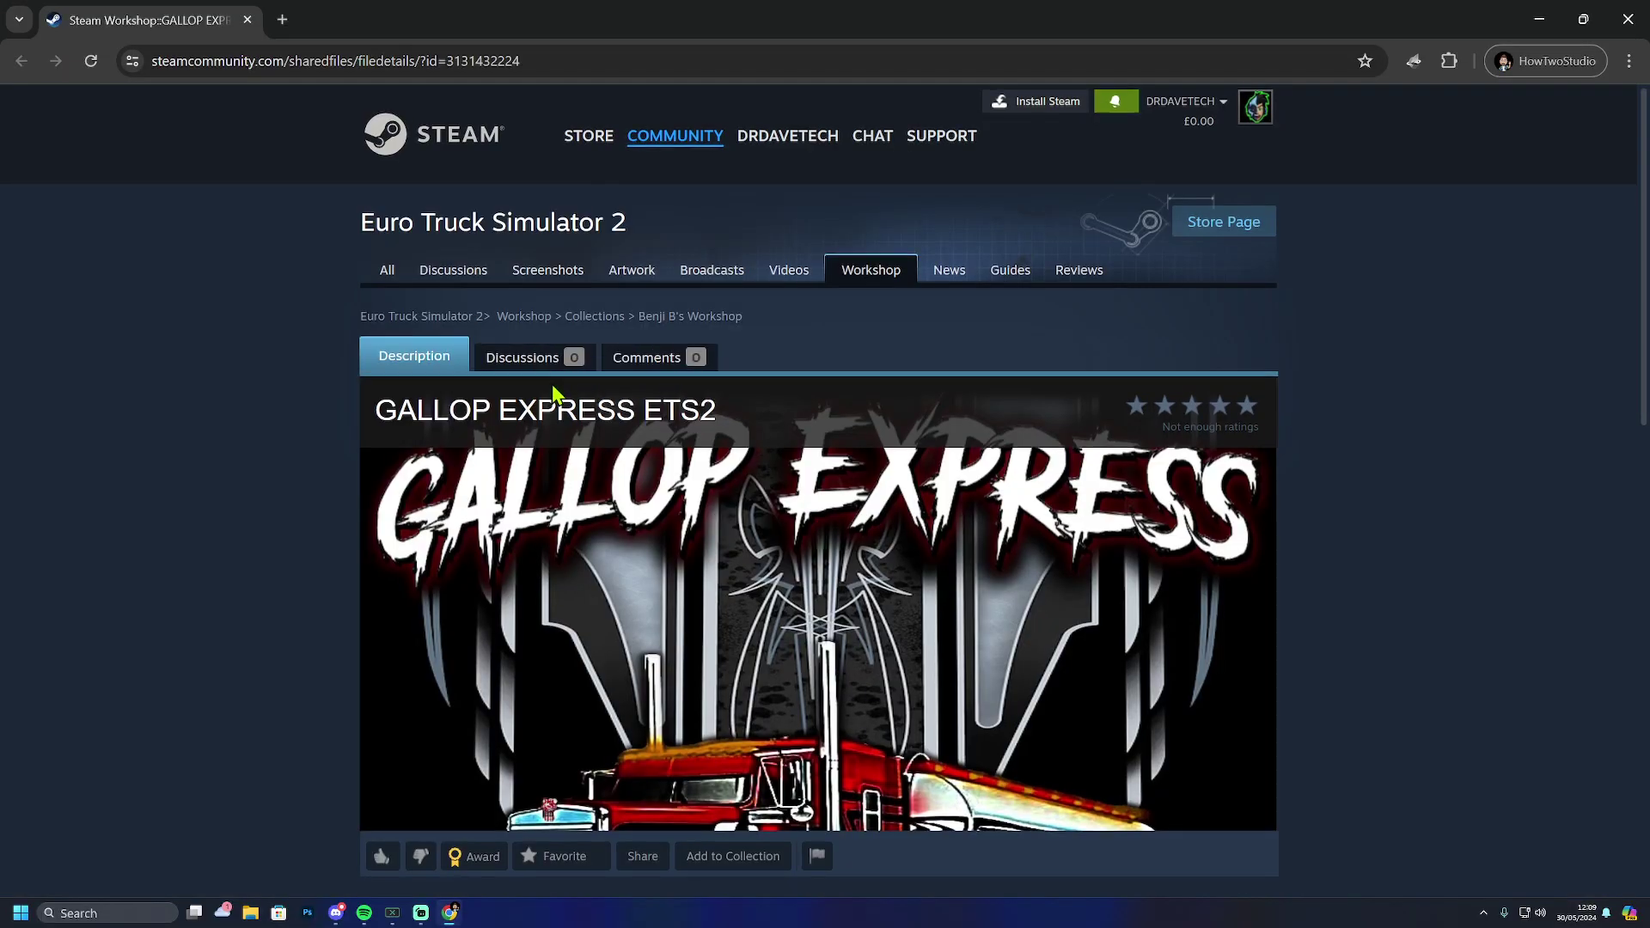
scroll(554, 395, "down", 7)
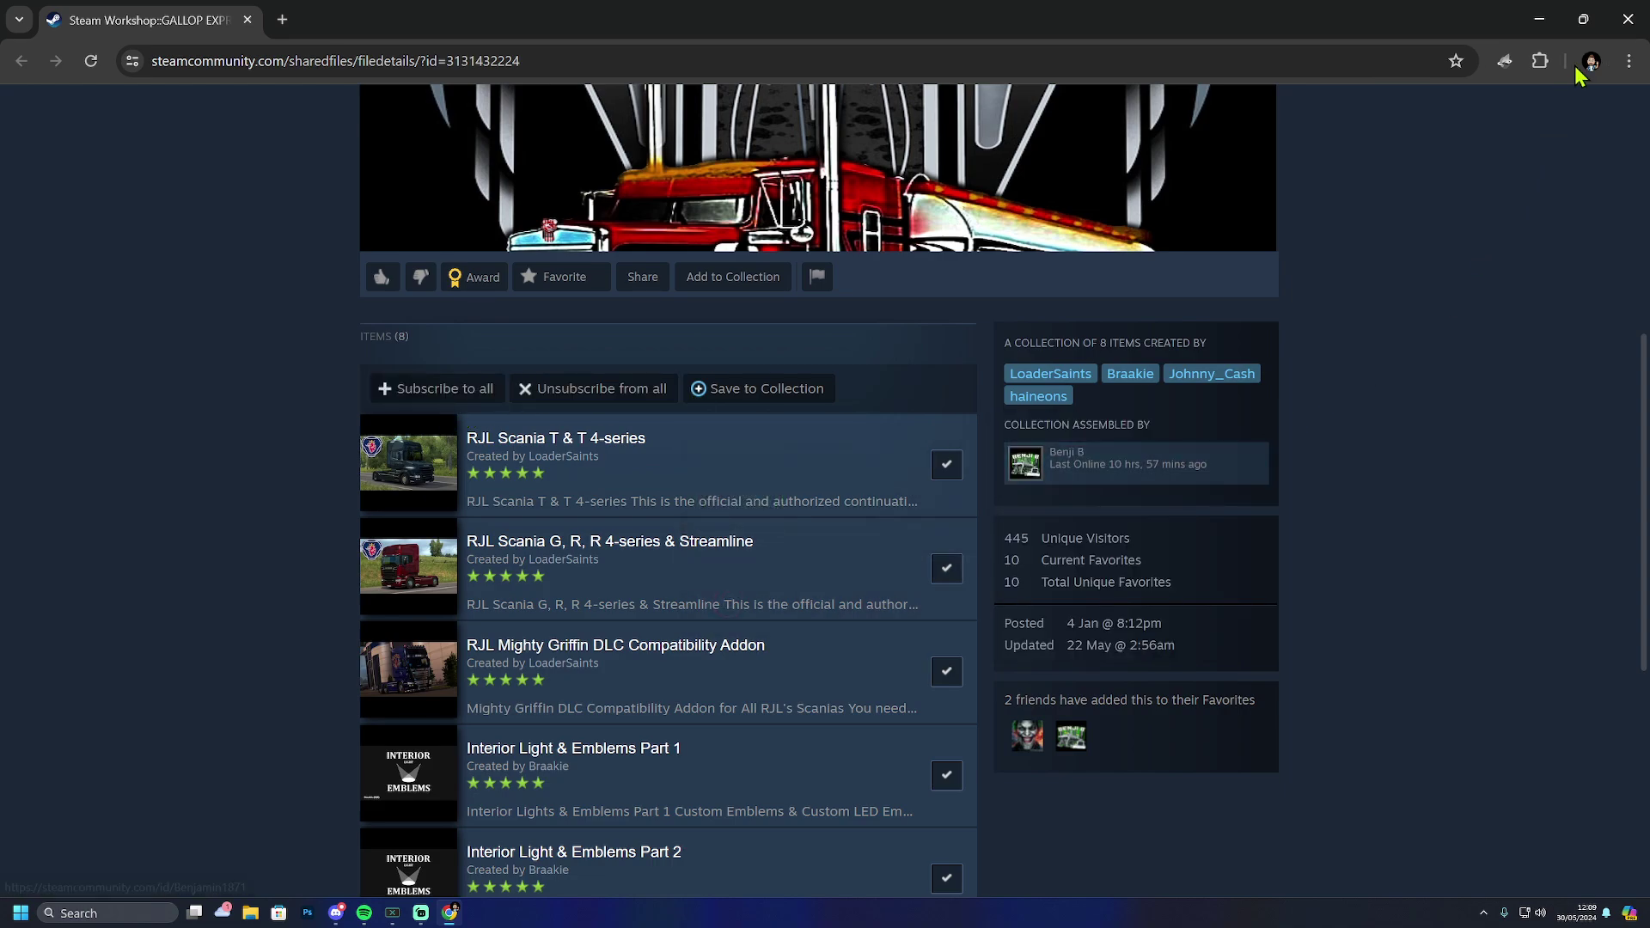
left_click(1628, 19)
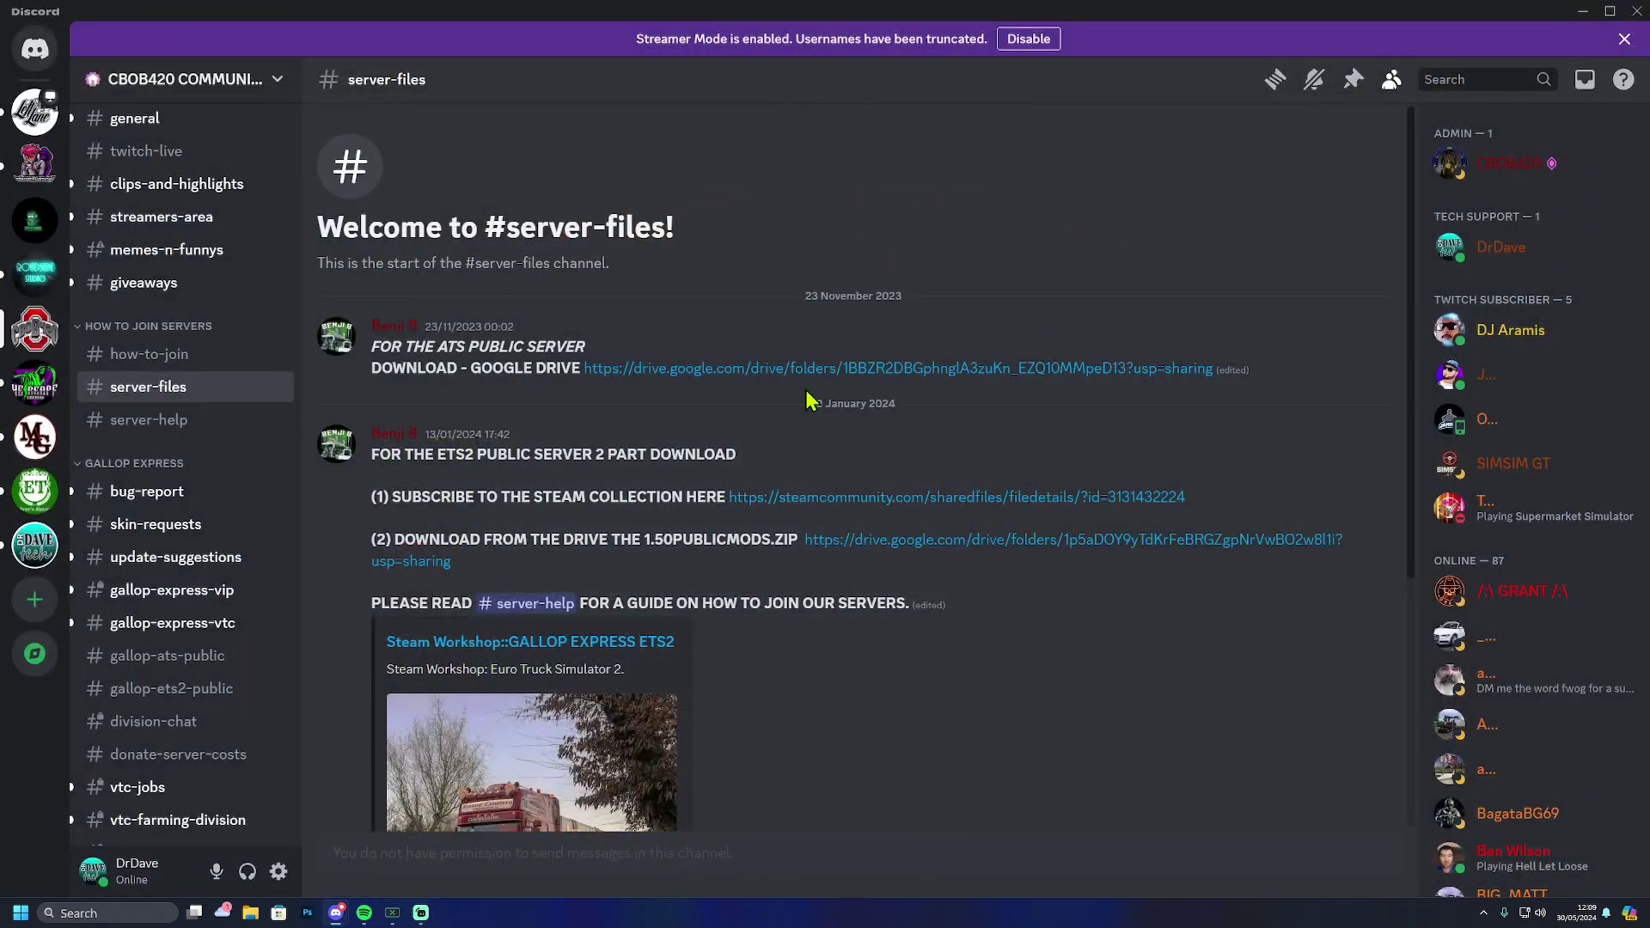
View the 1.50PUBLICMODS file's options in the ETS2 PUBLIC Drive folder, then close Chrome
left_click(889, 552)
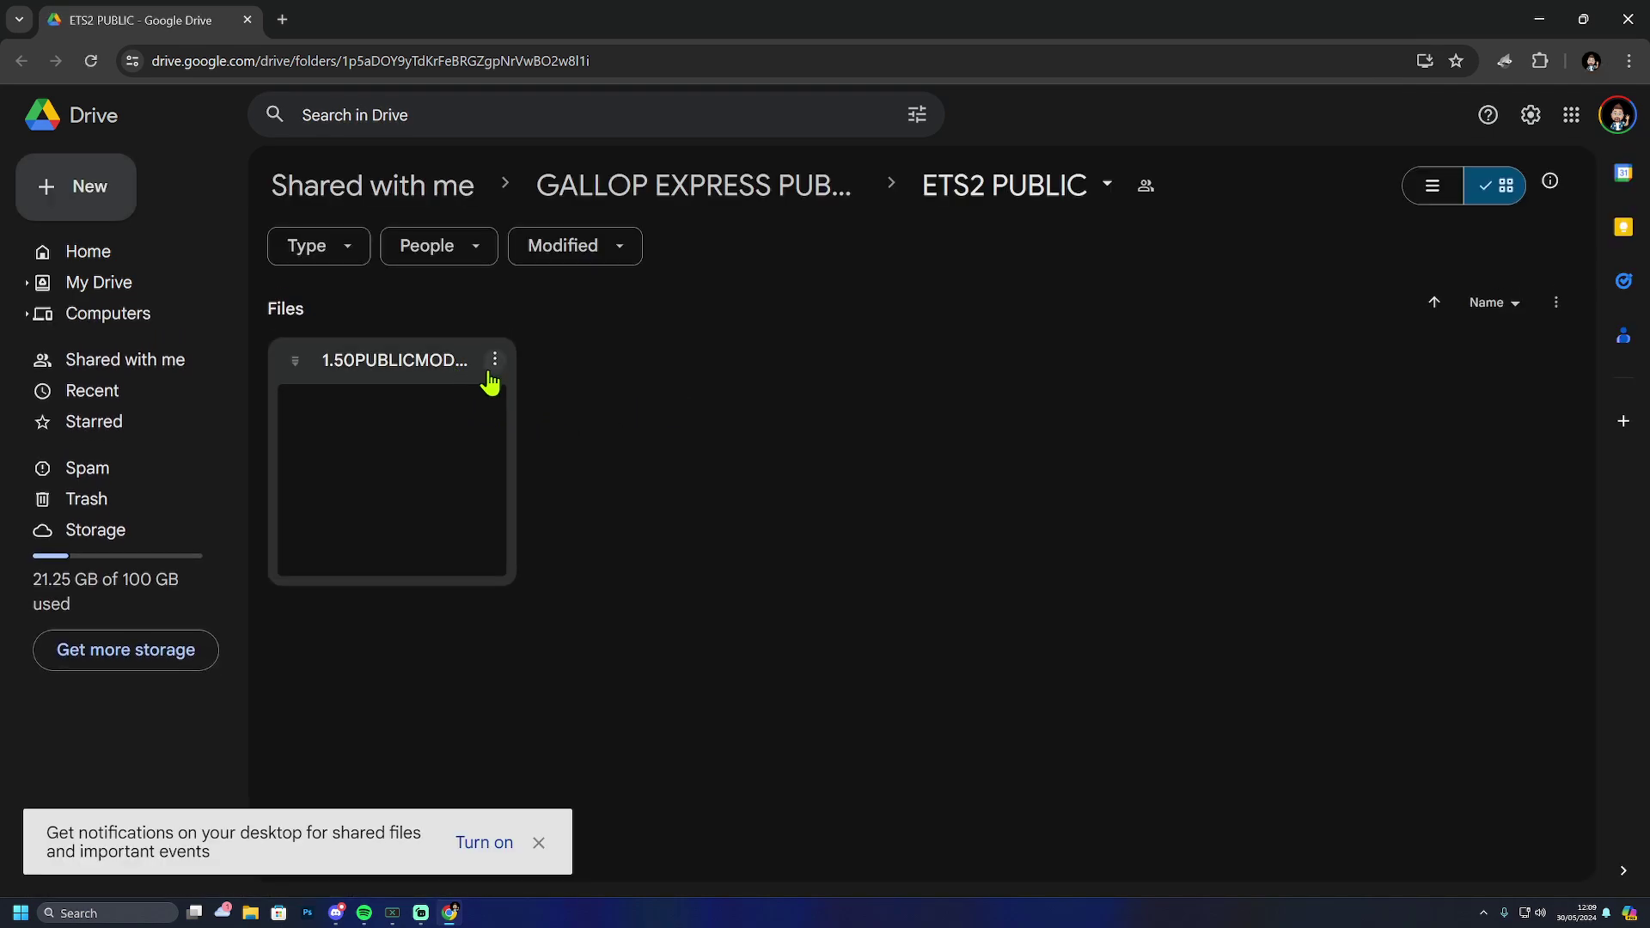
left_click(495, 361)
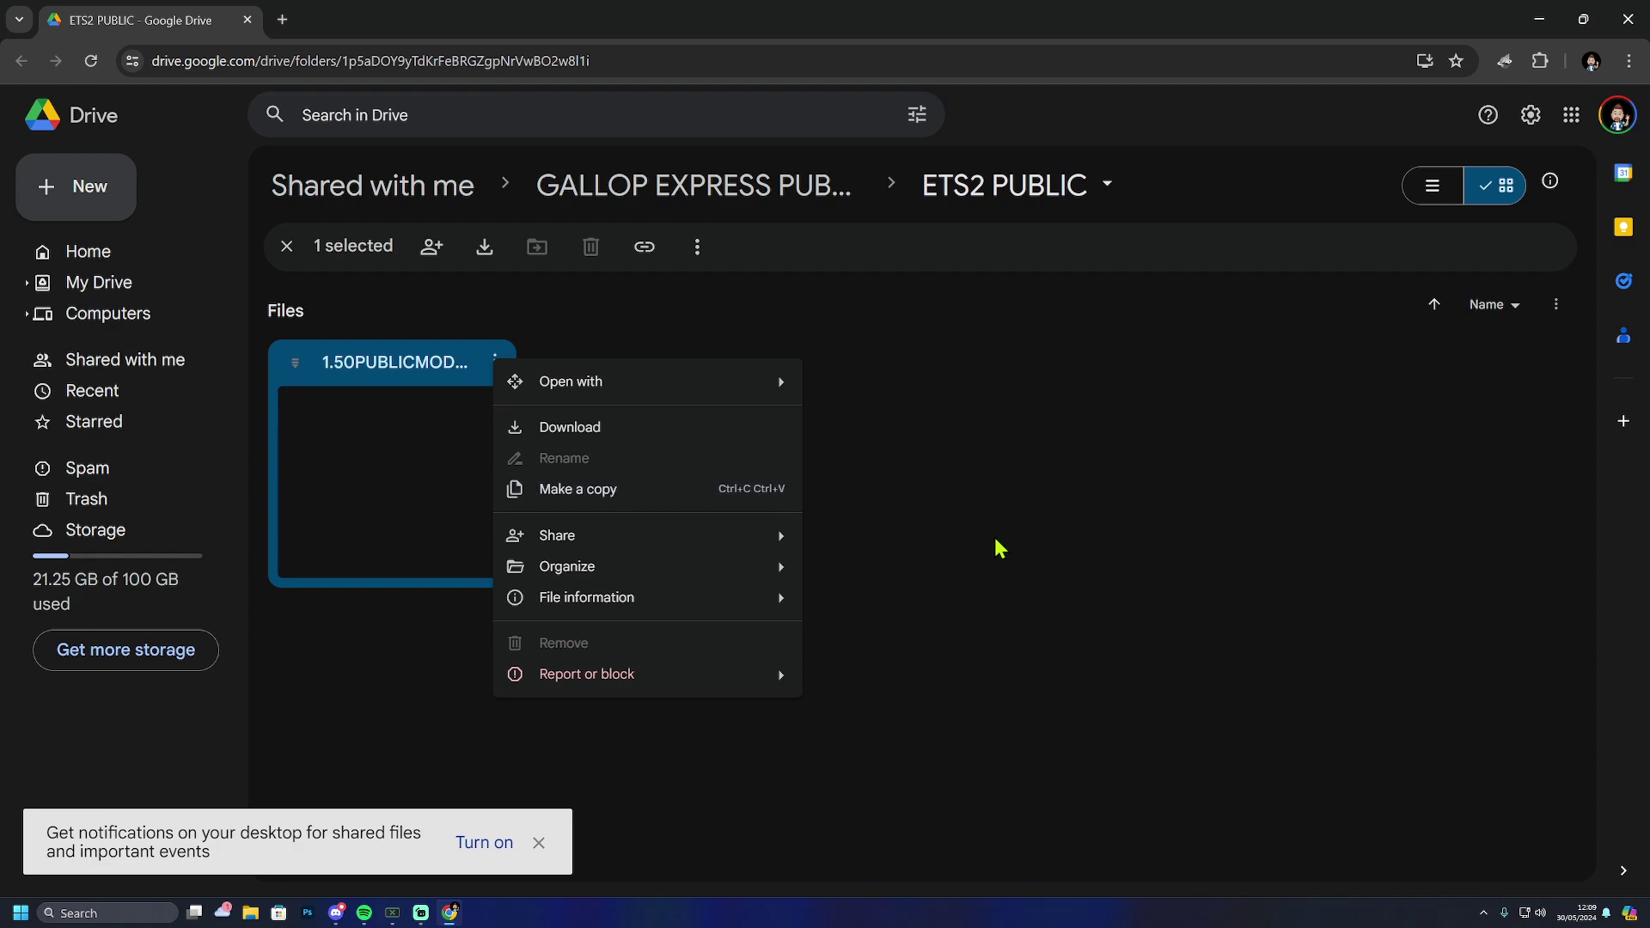
left_click(1628, 19)
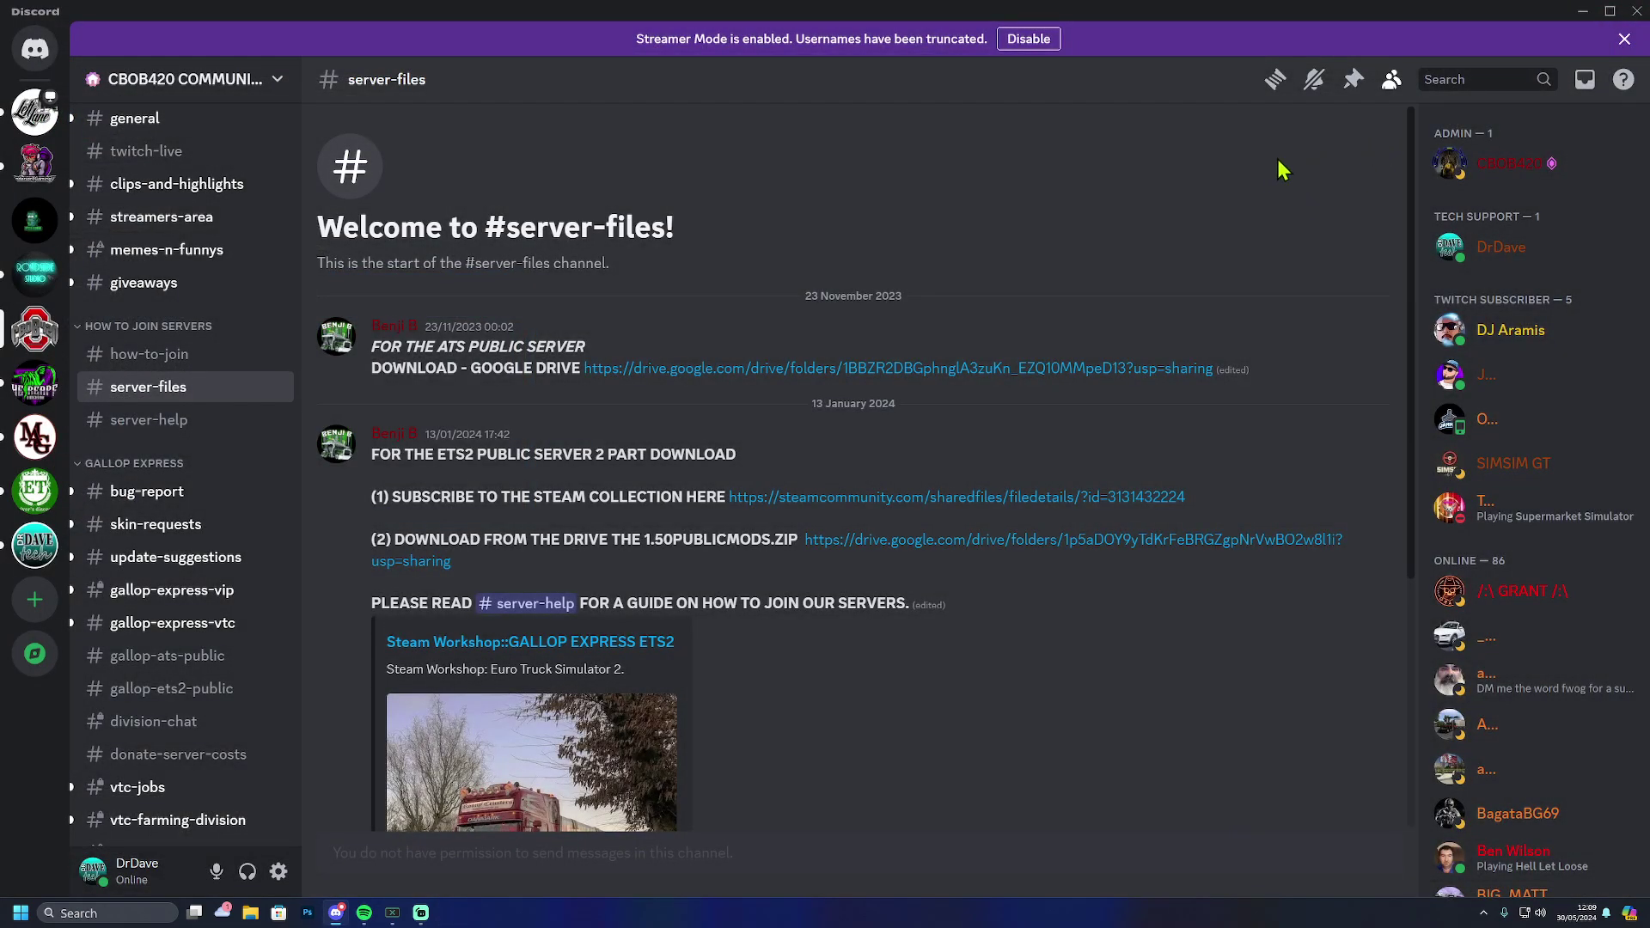
Minimize Discord, snap a File Explorer Home window to the right half, and open Downloads in another
left_click(1585, 15)
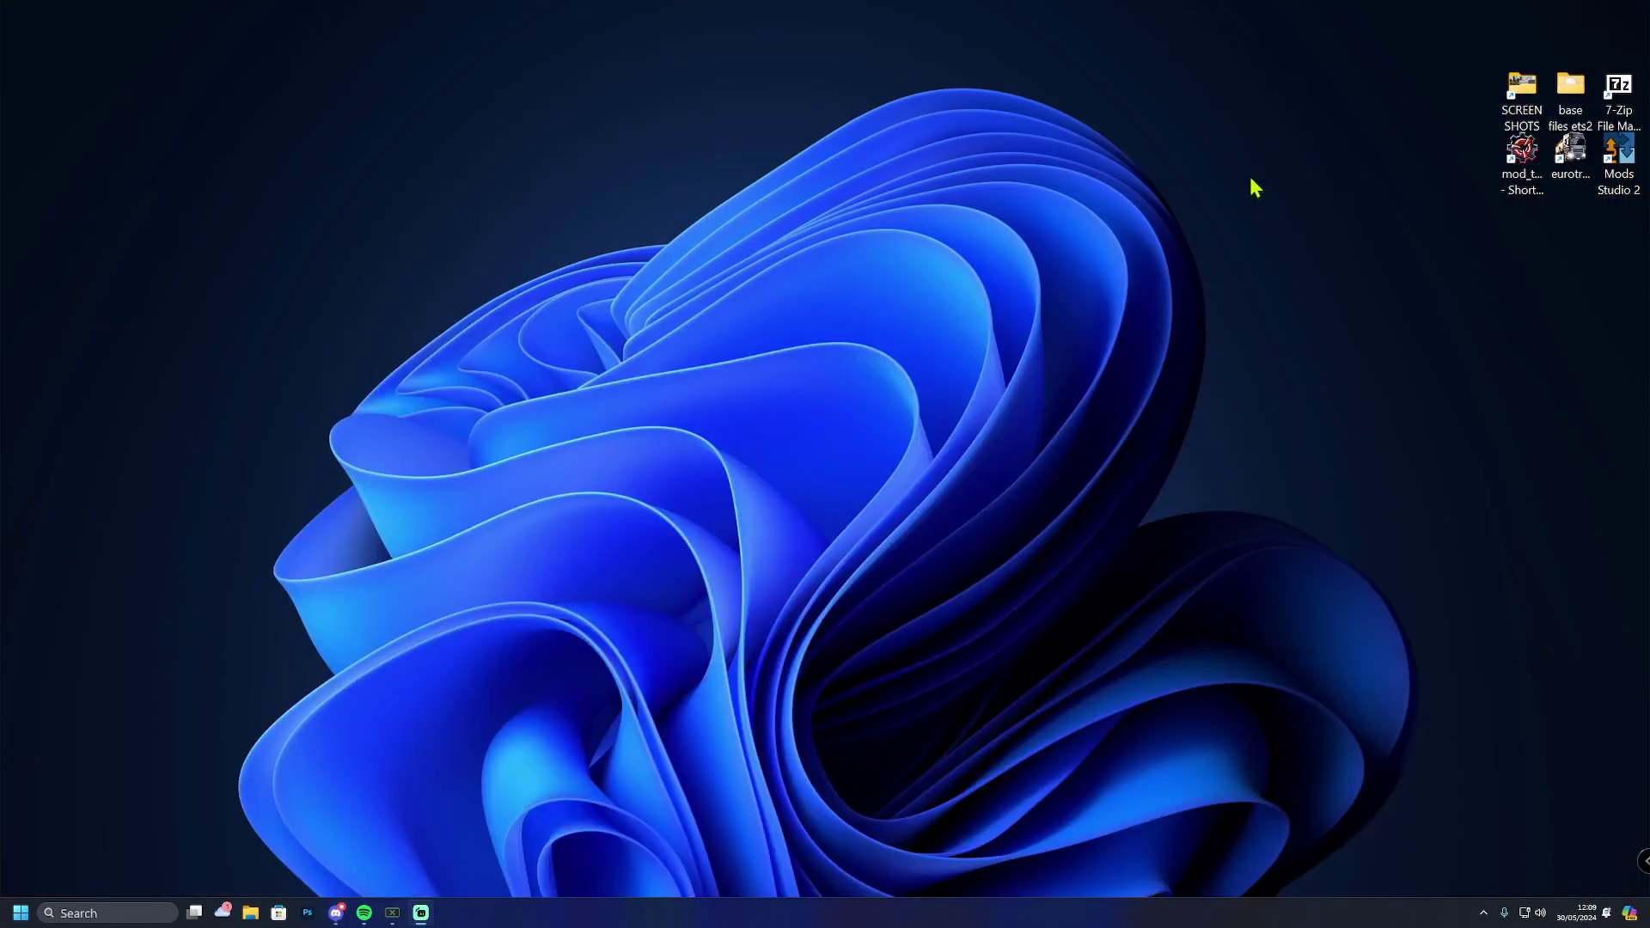
left_click(250, 914)
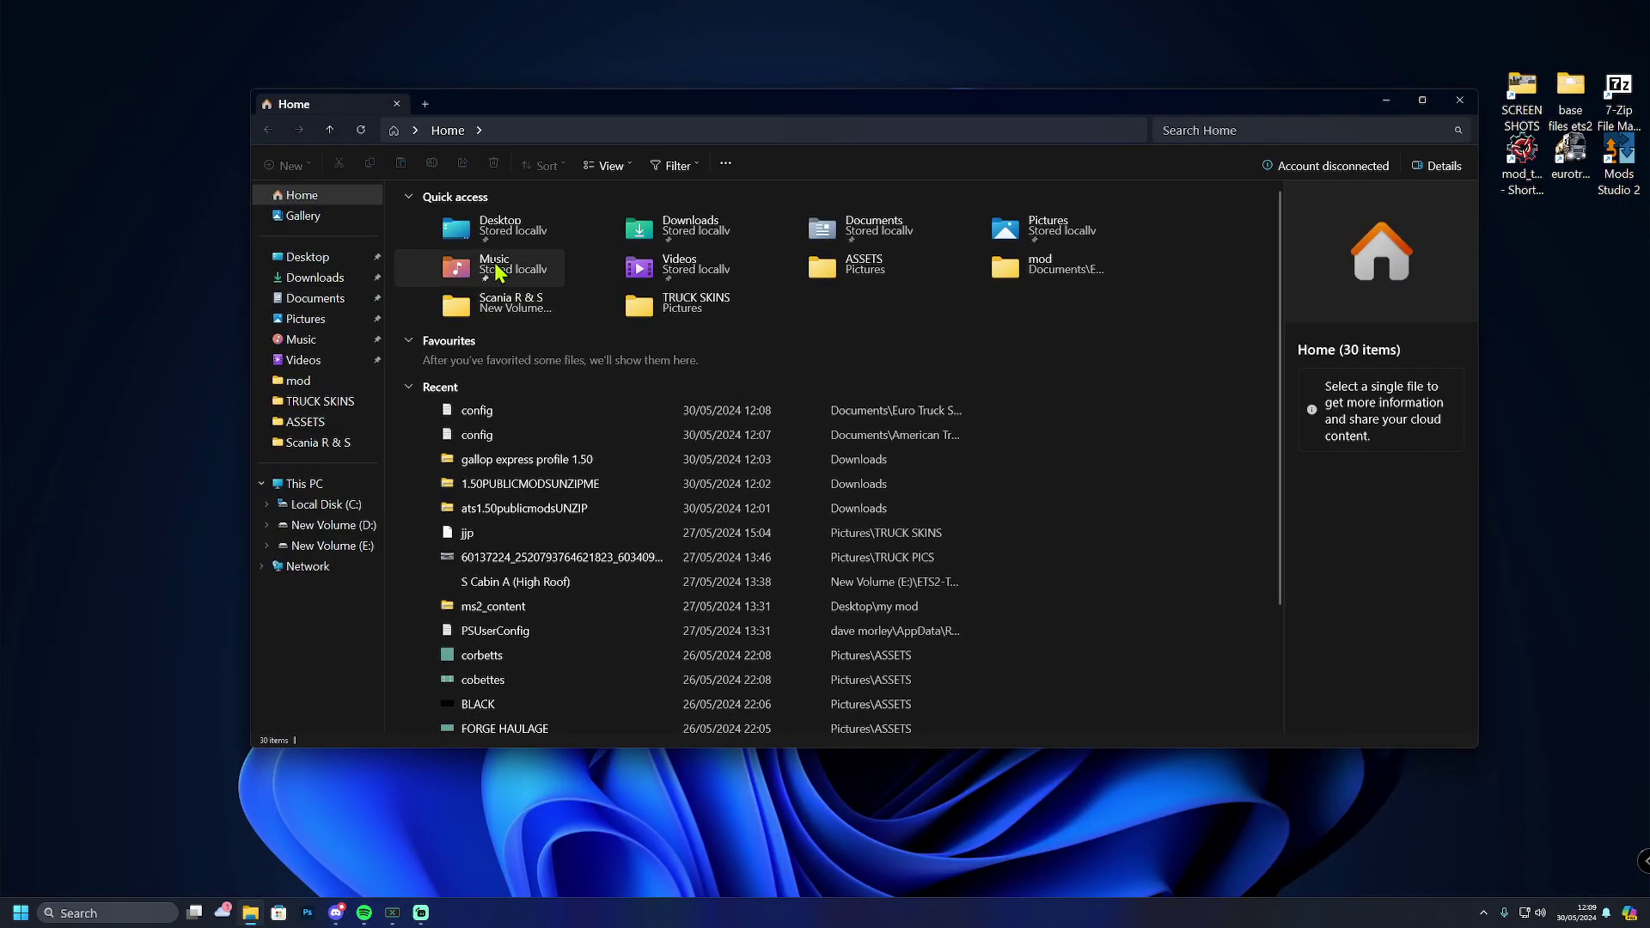
left_click_drag(569, 110, 1645, 159)
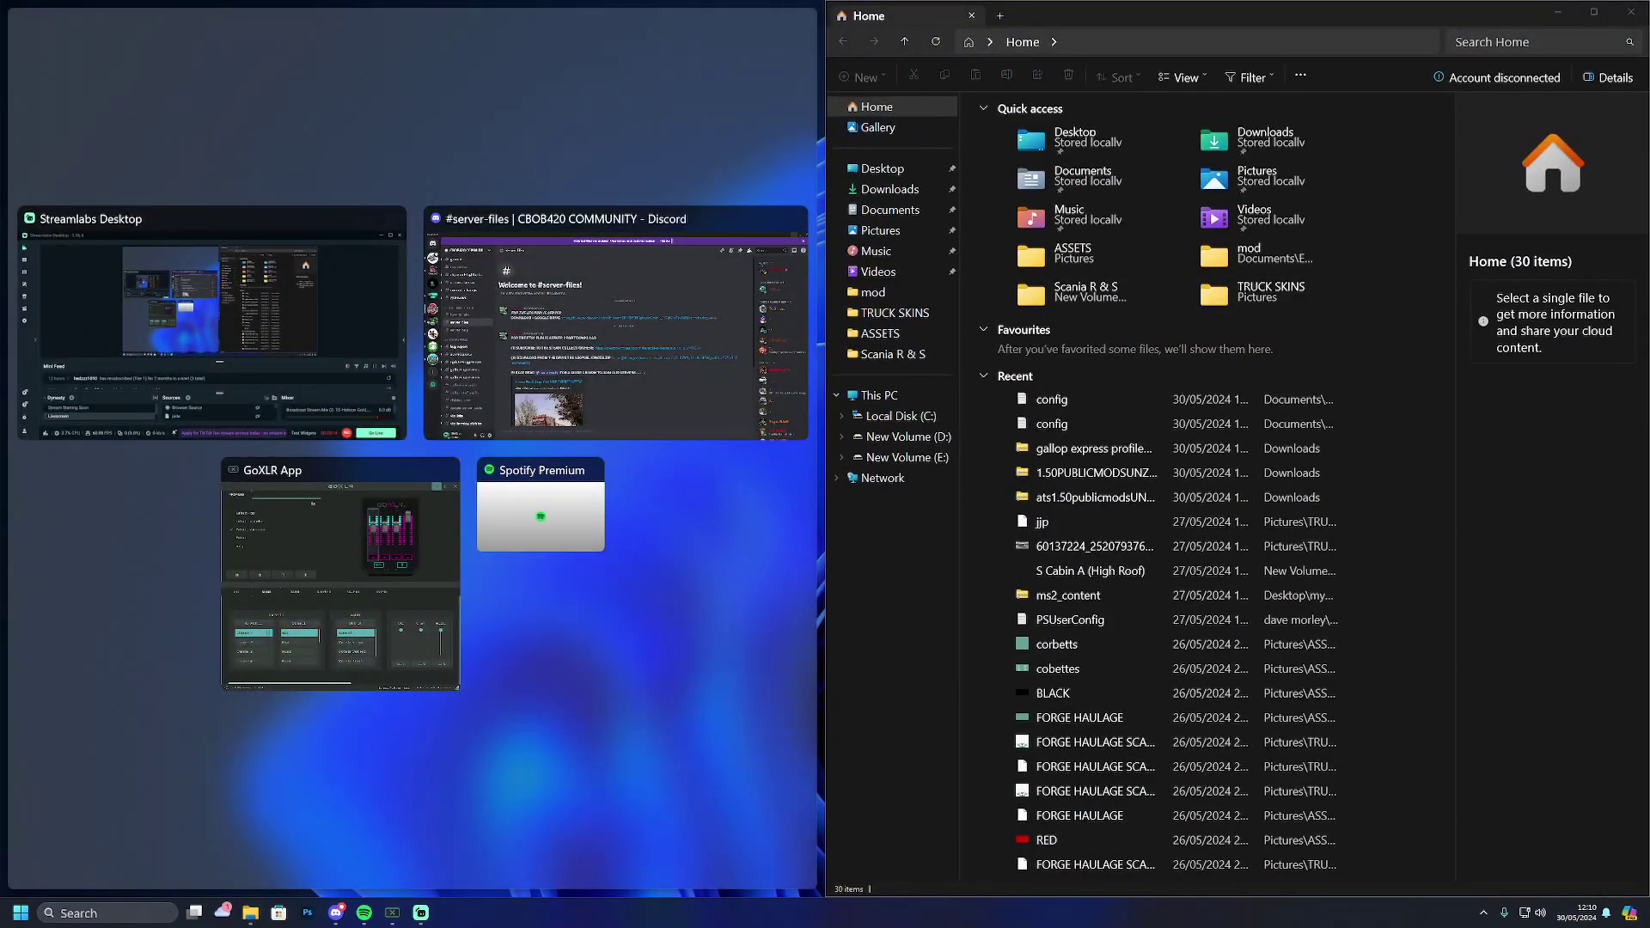
right_click(251, 914)
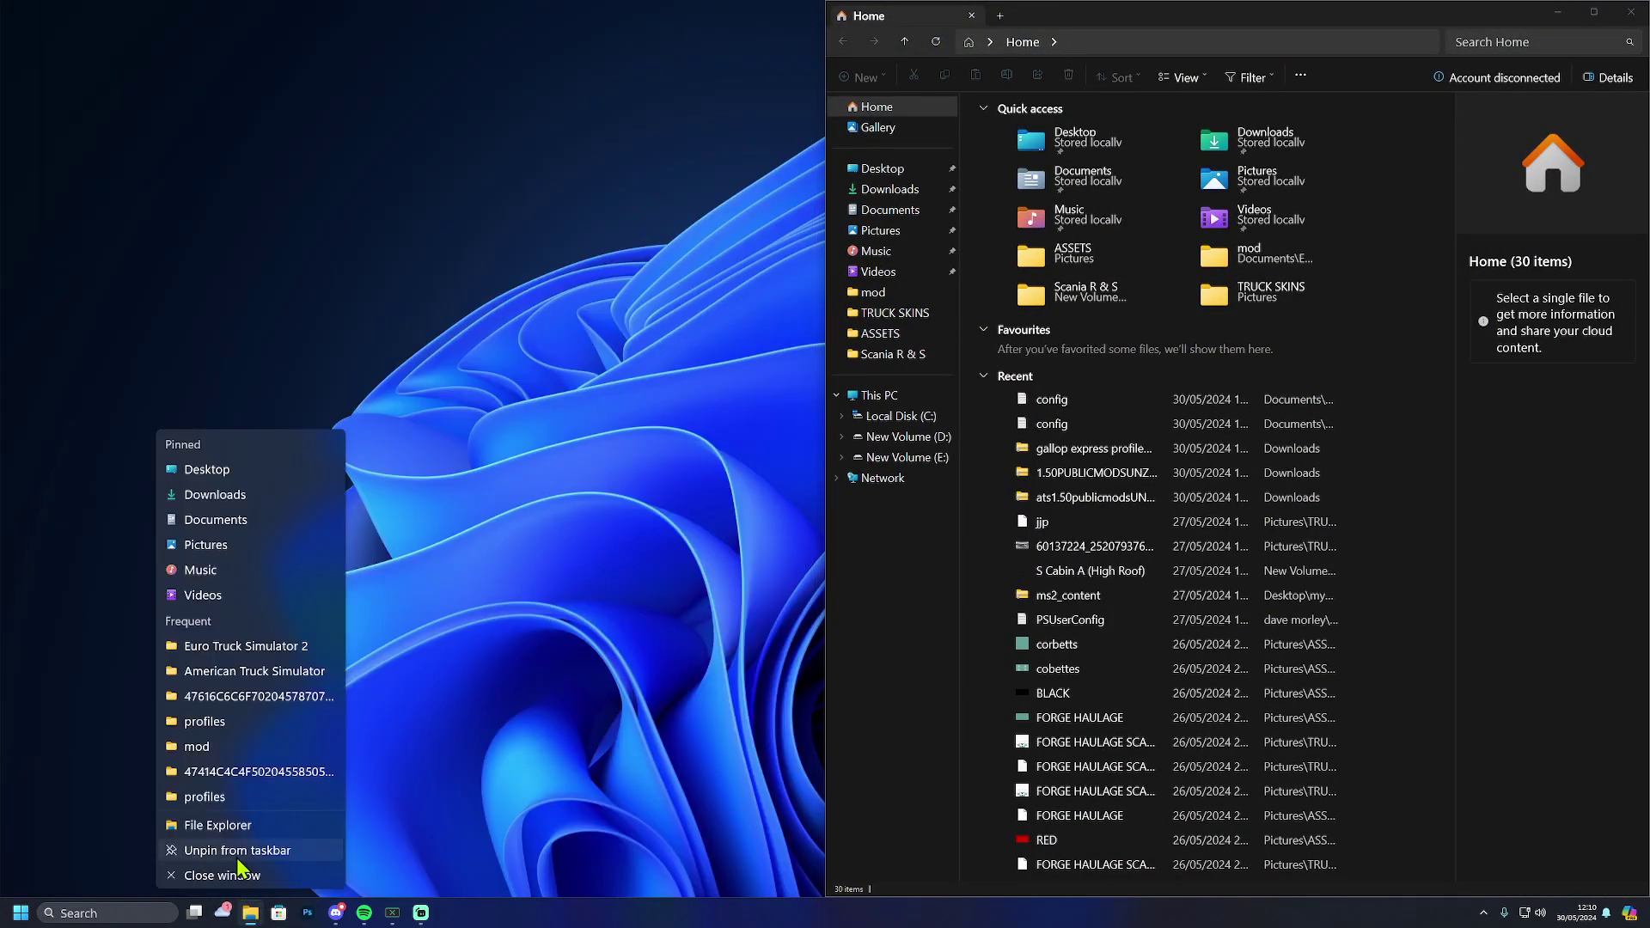
left_click(248, 503)
Snap Downloads to the left half and show Documents > American Truck Simulator > mod on the right
left_click_drag(1019, 131, 7, 176)
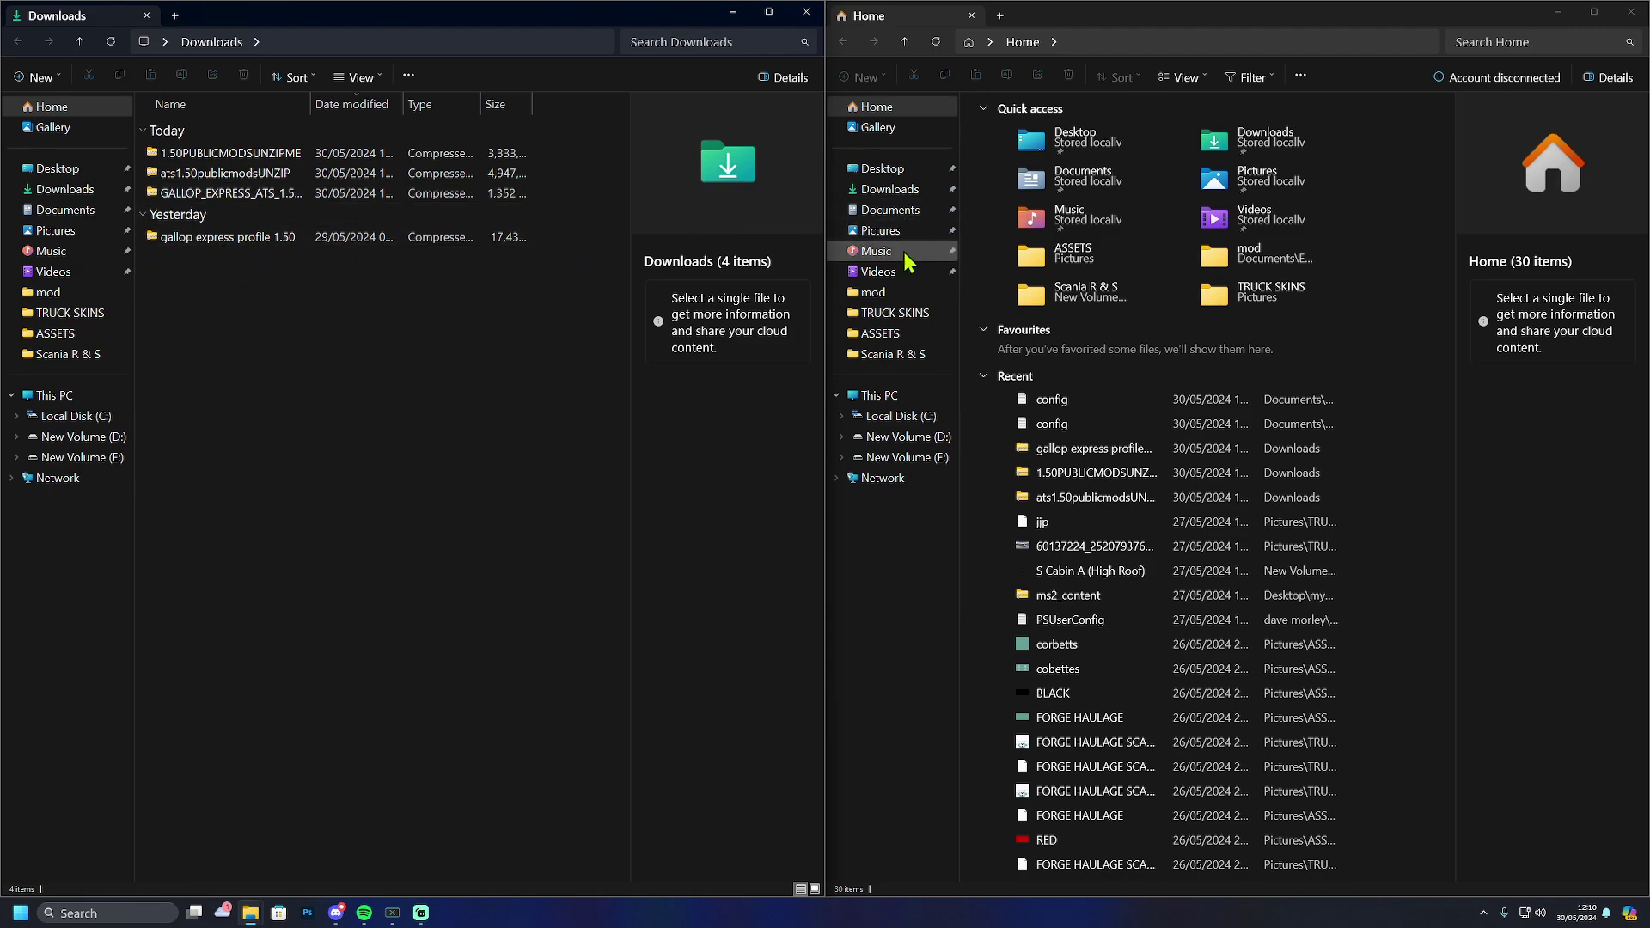
left_click(919, 212)
left_click(1030, 153)
double_click(1029, 152)
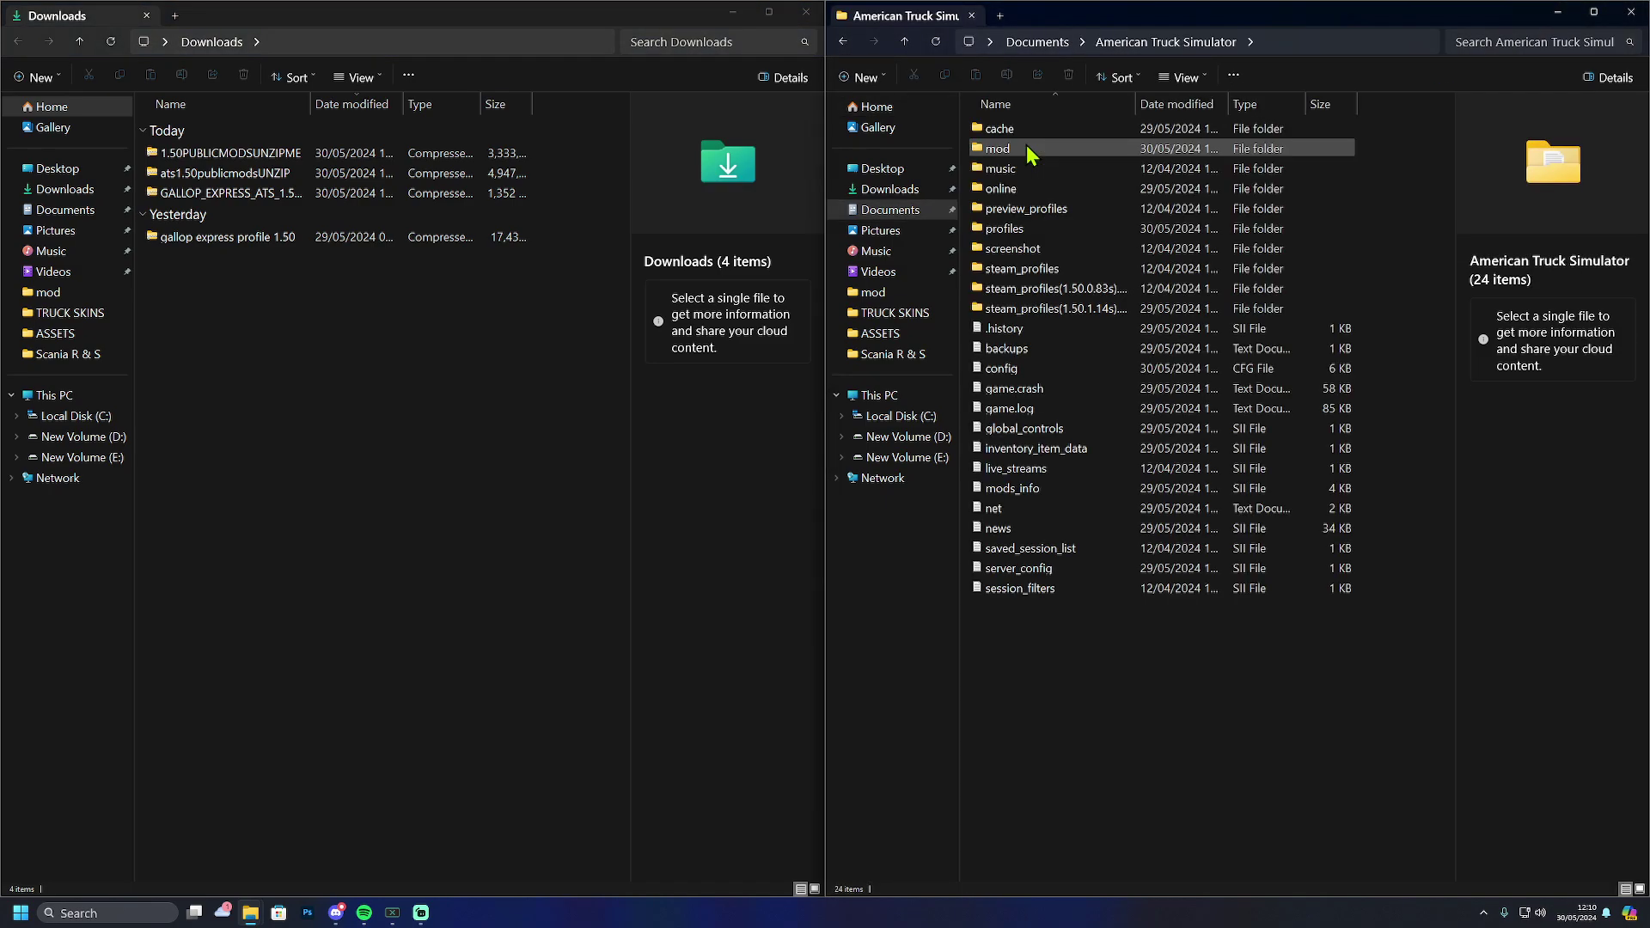
double_click(1030, 152)
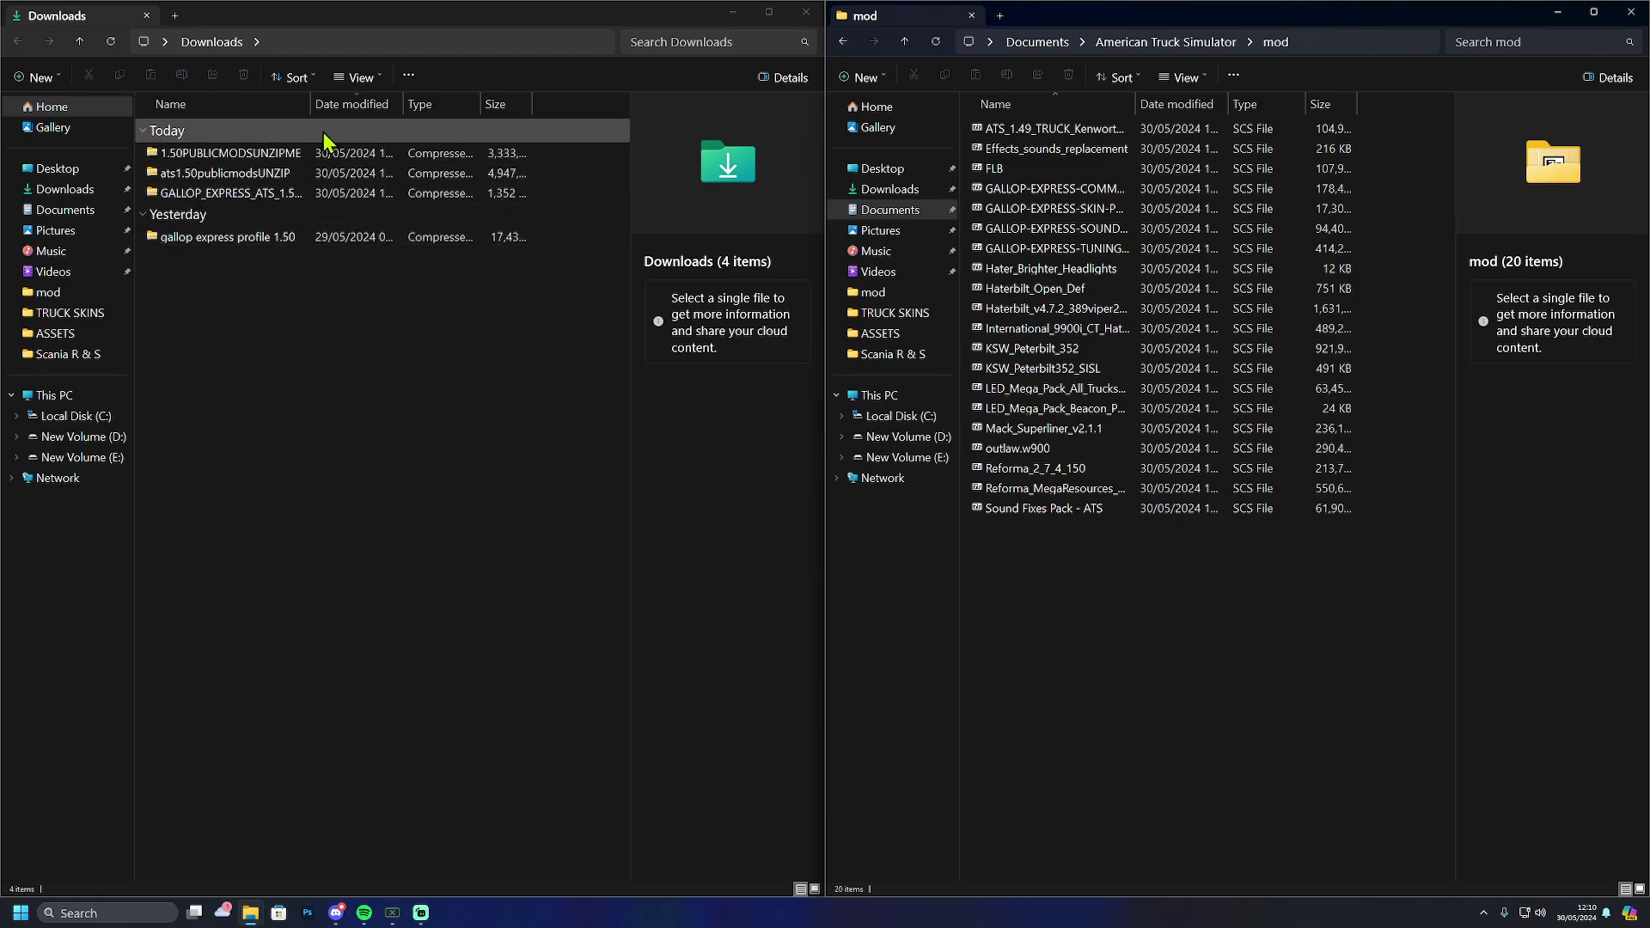
Copy all 20 SCS files from ats1.50publicmodsUNZIP into the ATS mod folder, replacing existing files
left_click_drag(311, 105, 411, 117)
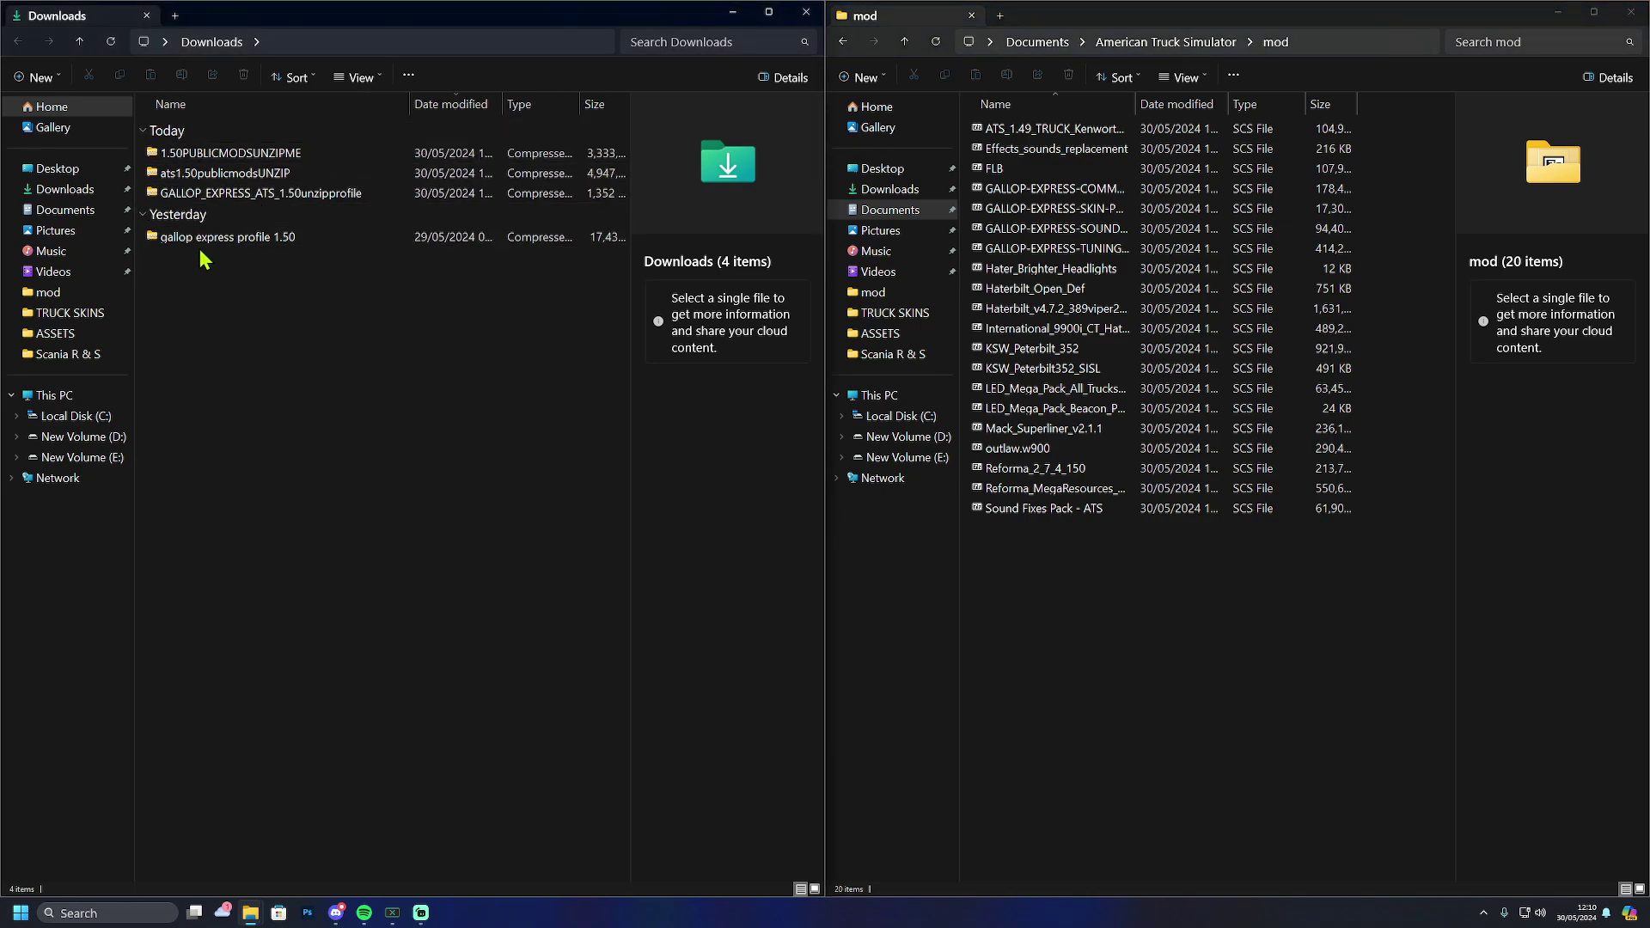
double_click(214, 171)
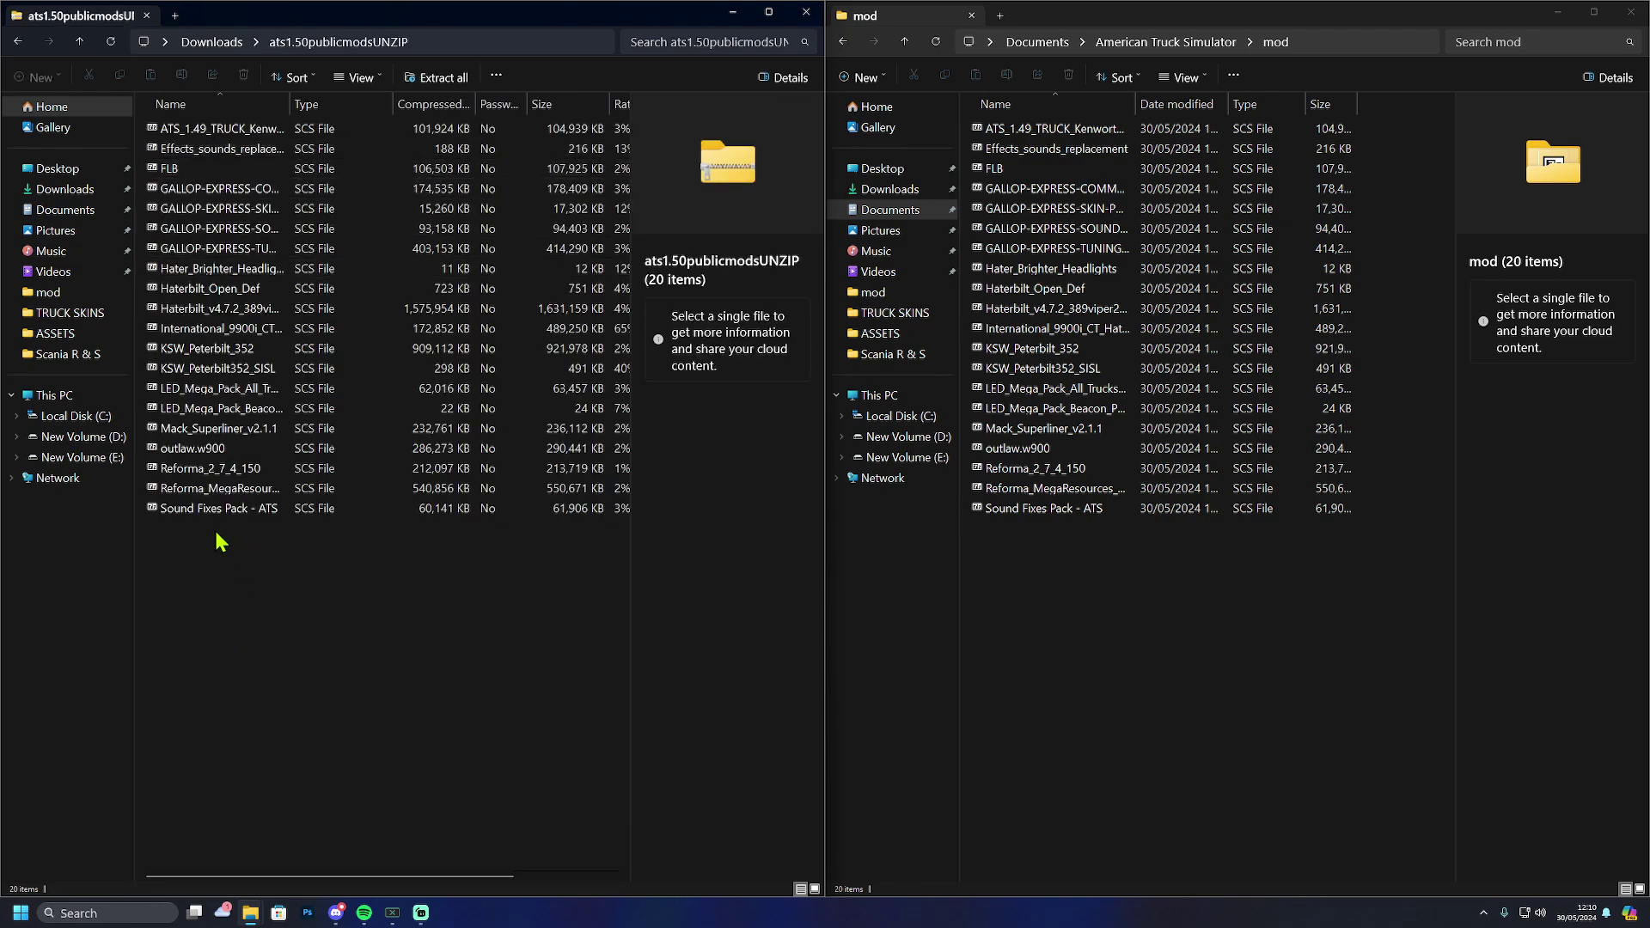
left_click_drag(215, 532, 229, 129)
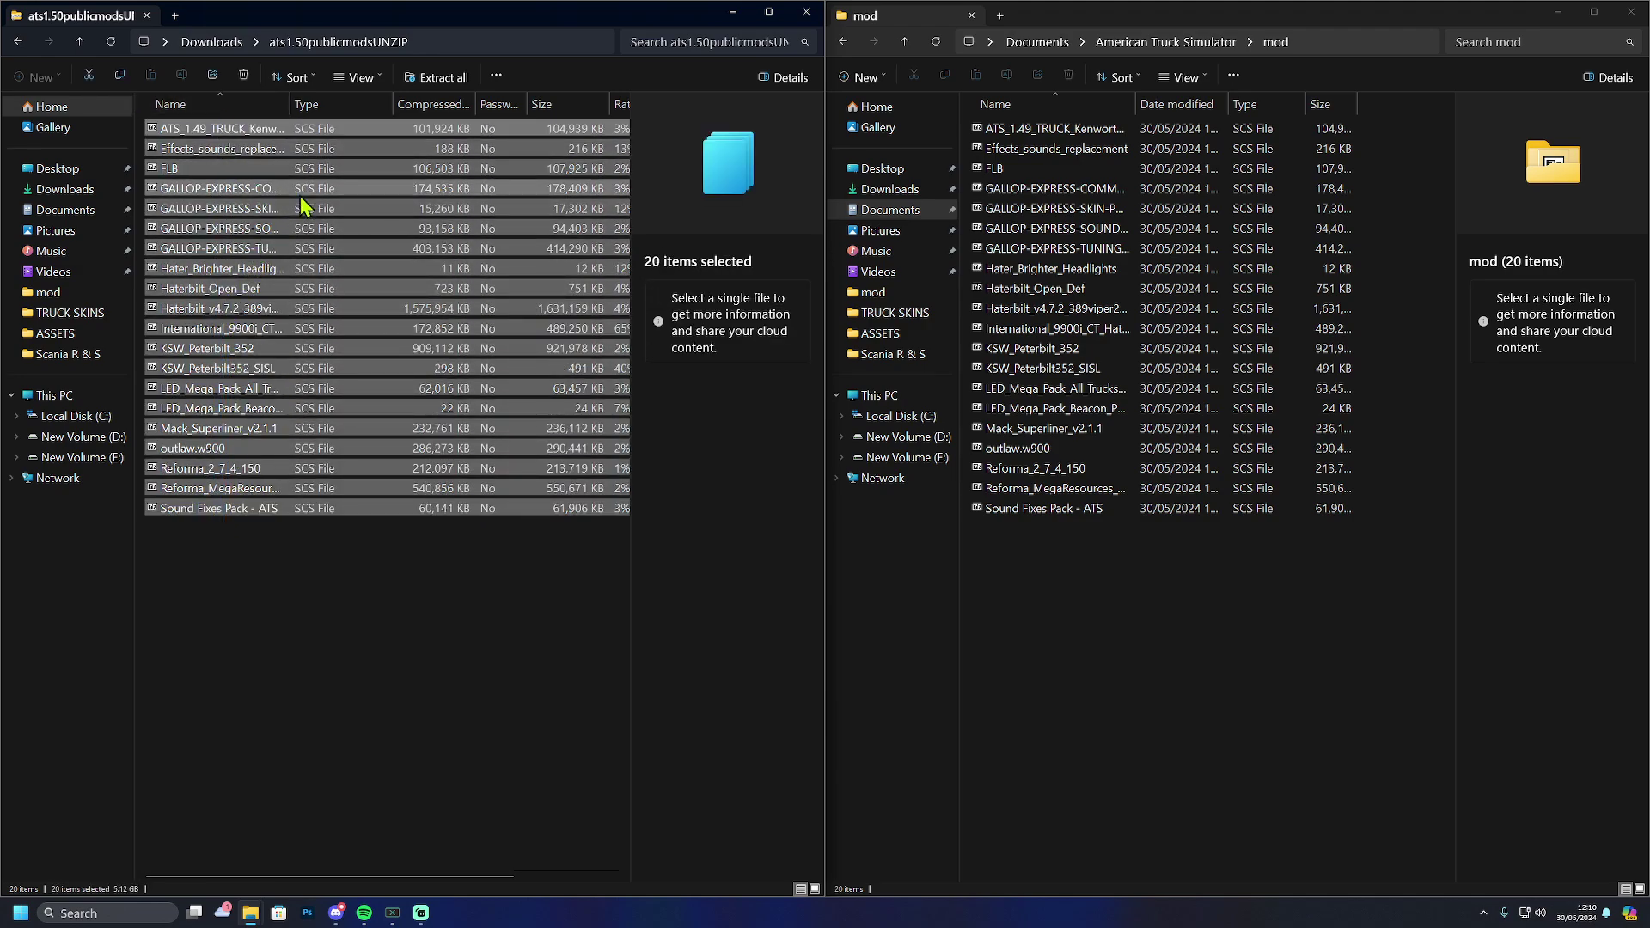
left_click_drag(353, 167, 1168, 608)
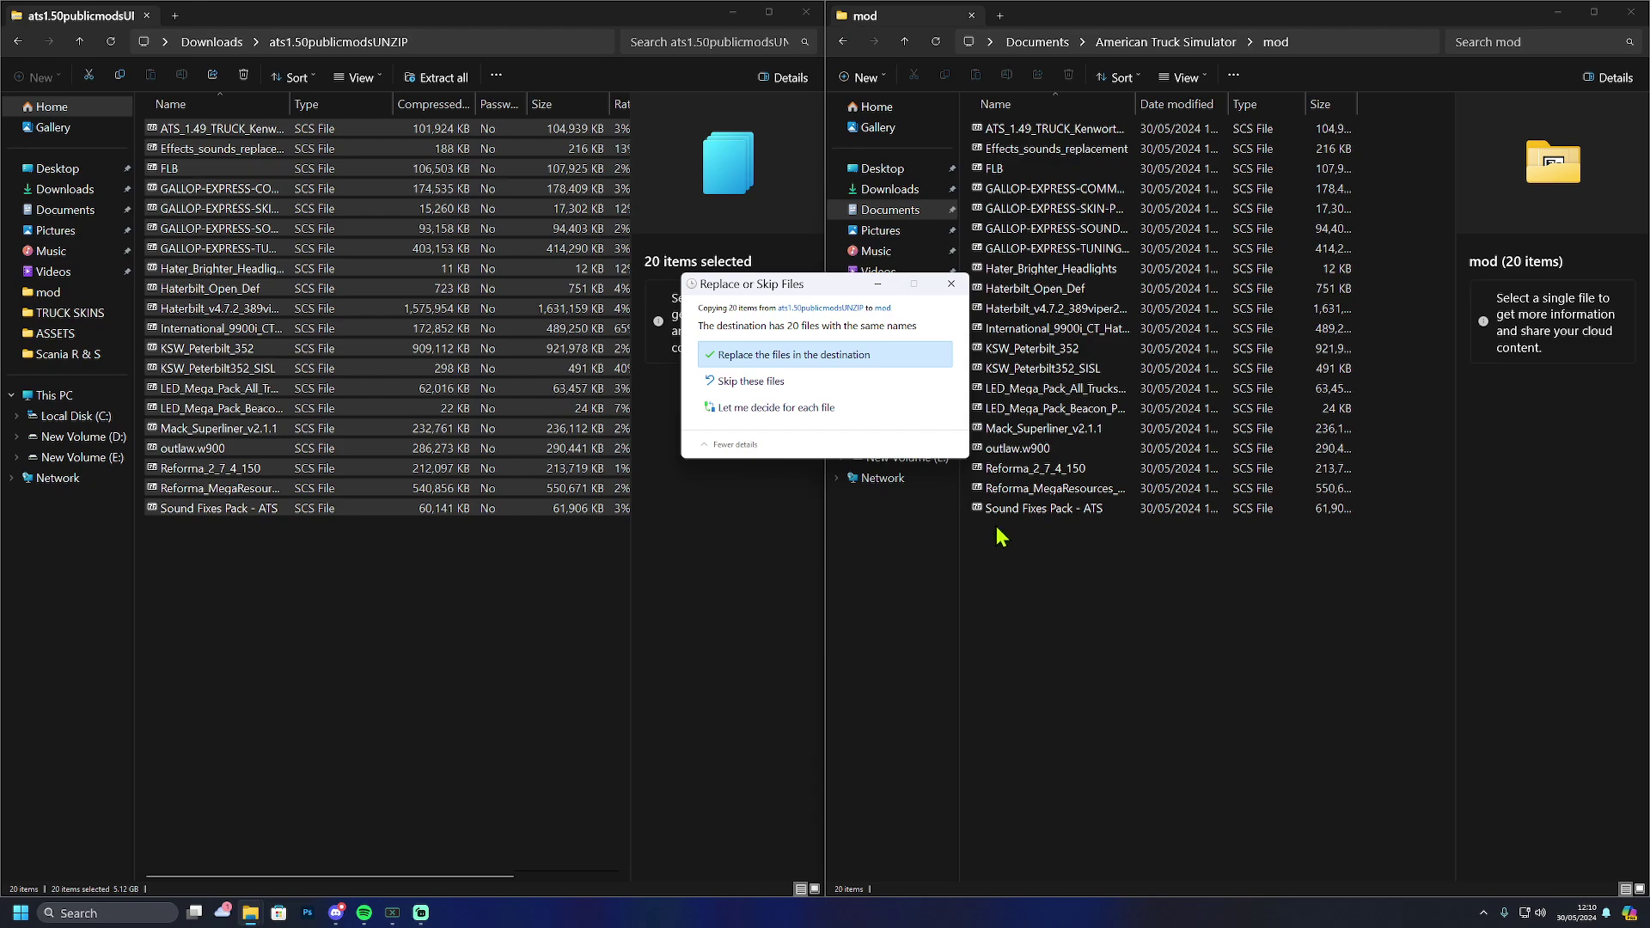
left_click(821, 358)
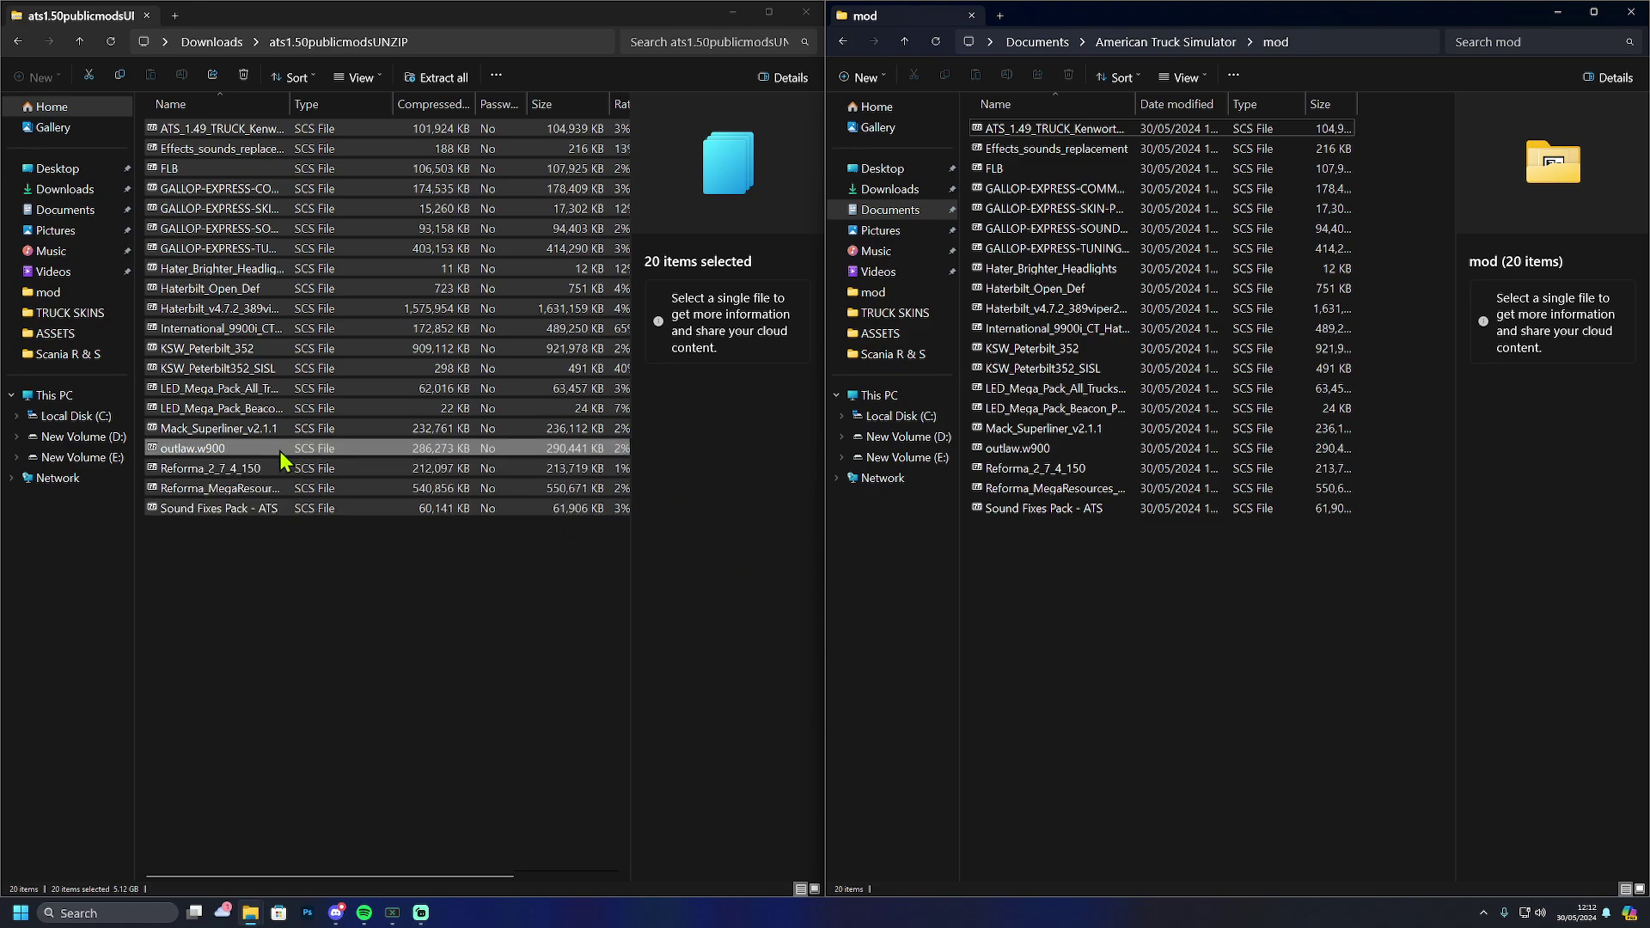
left_click(17, 42)
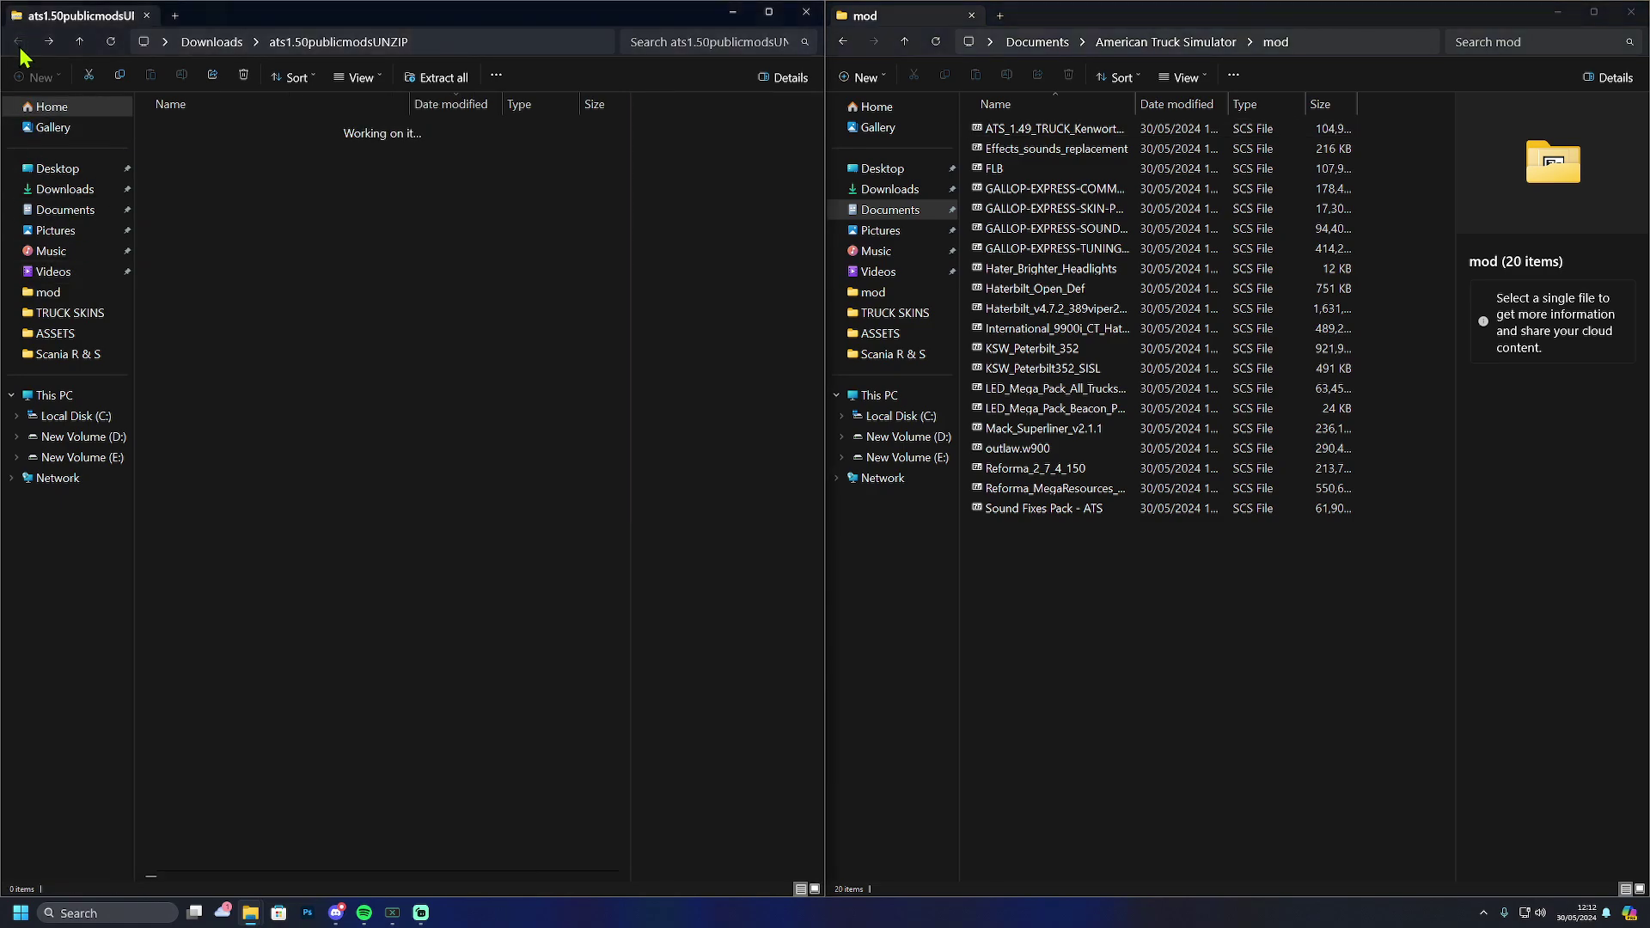
Copy the GALLOP_EXPRESS_ATS_1.50unzipprofile folder into ATS profiles, replacing matching files, then go back in both windows
left_click(842, 41)
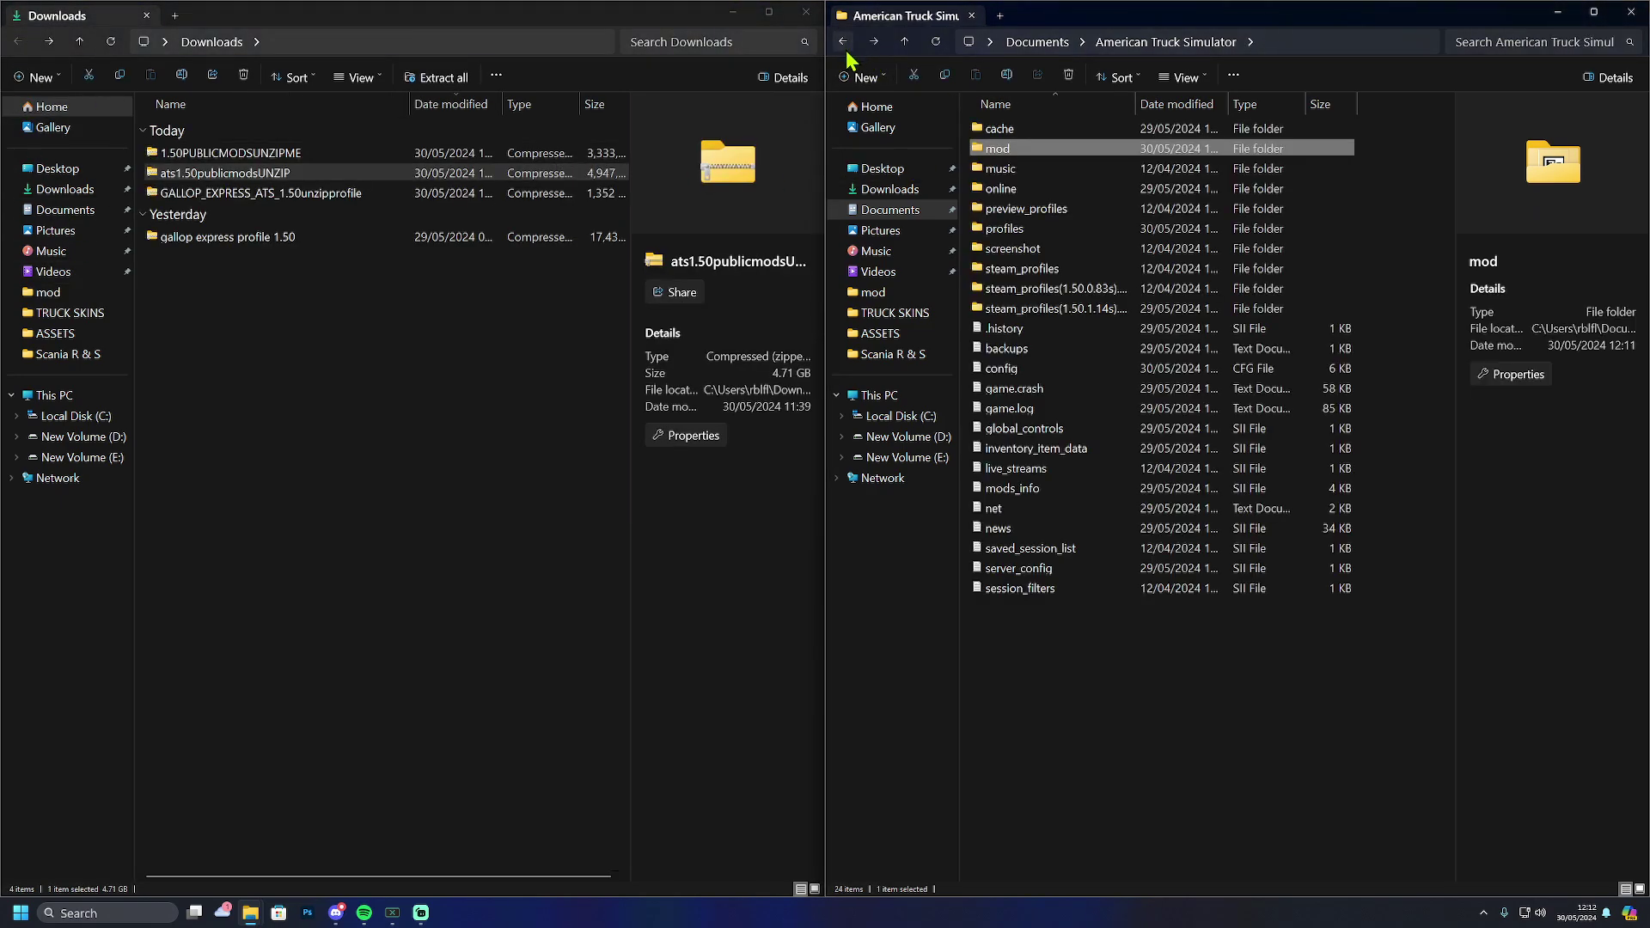
double_click(1033, 232)
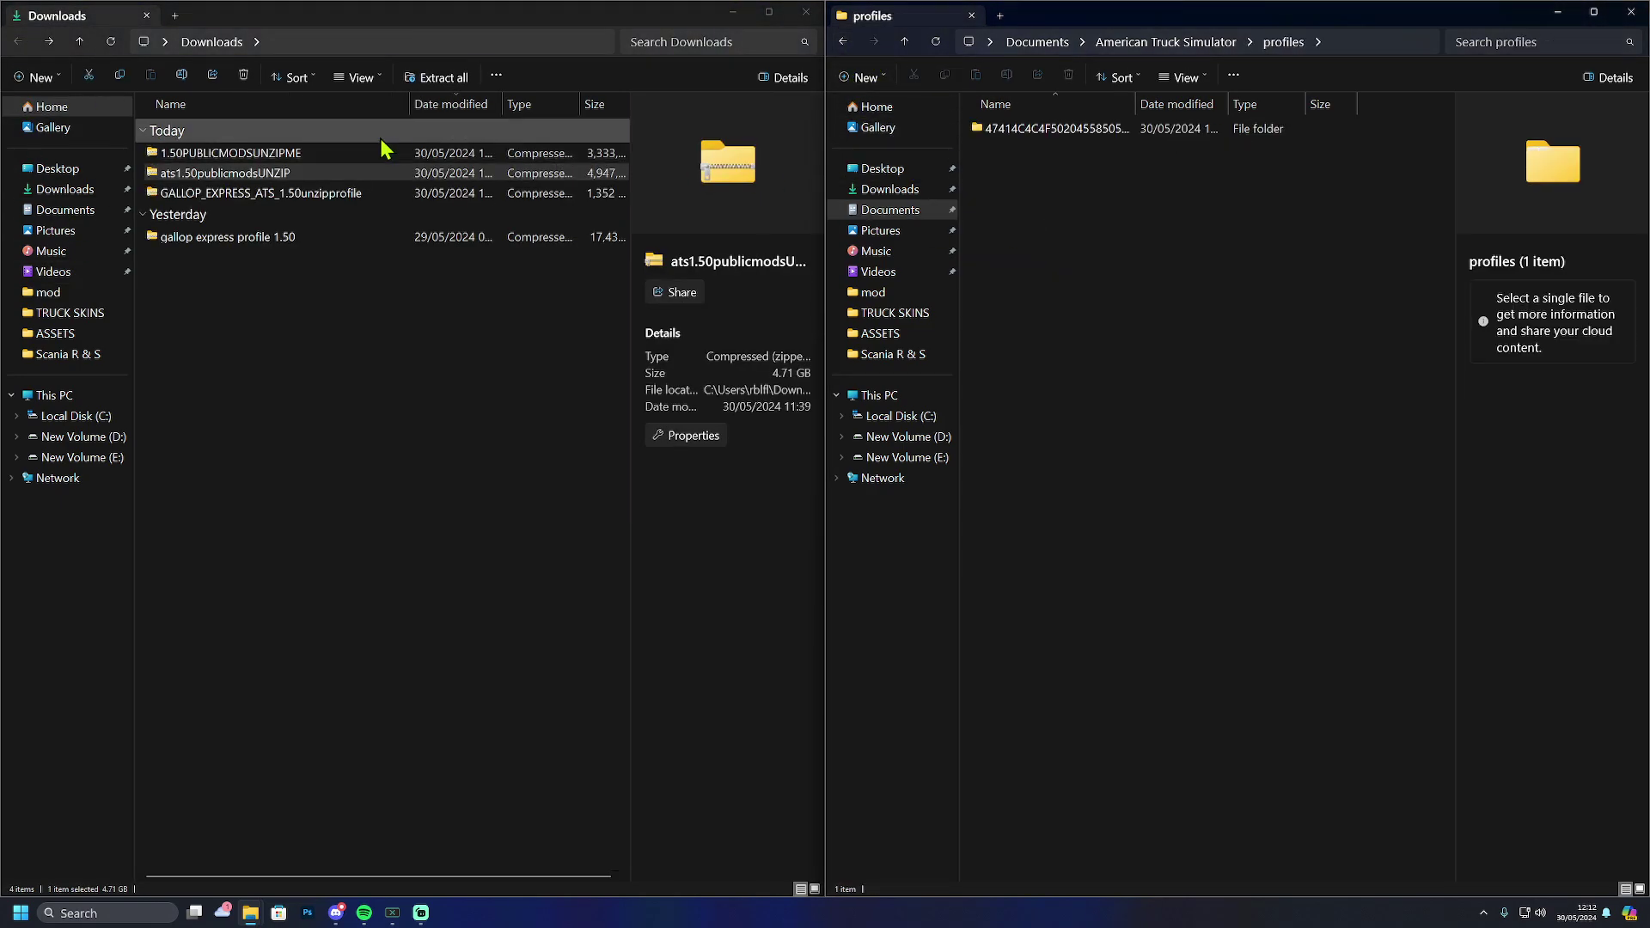
double_click(230, 194)
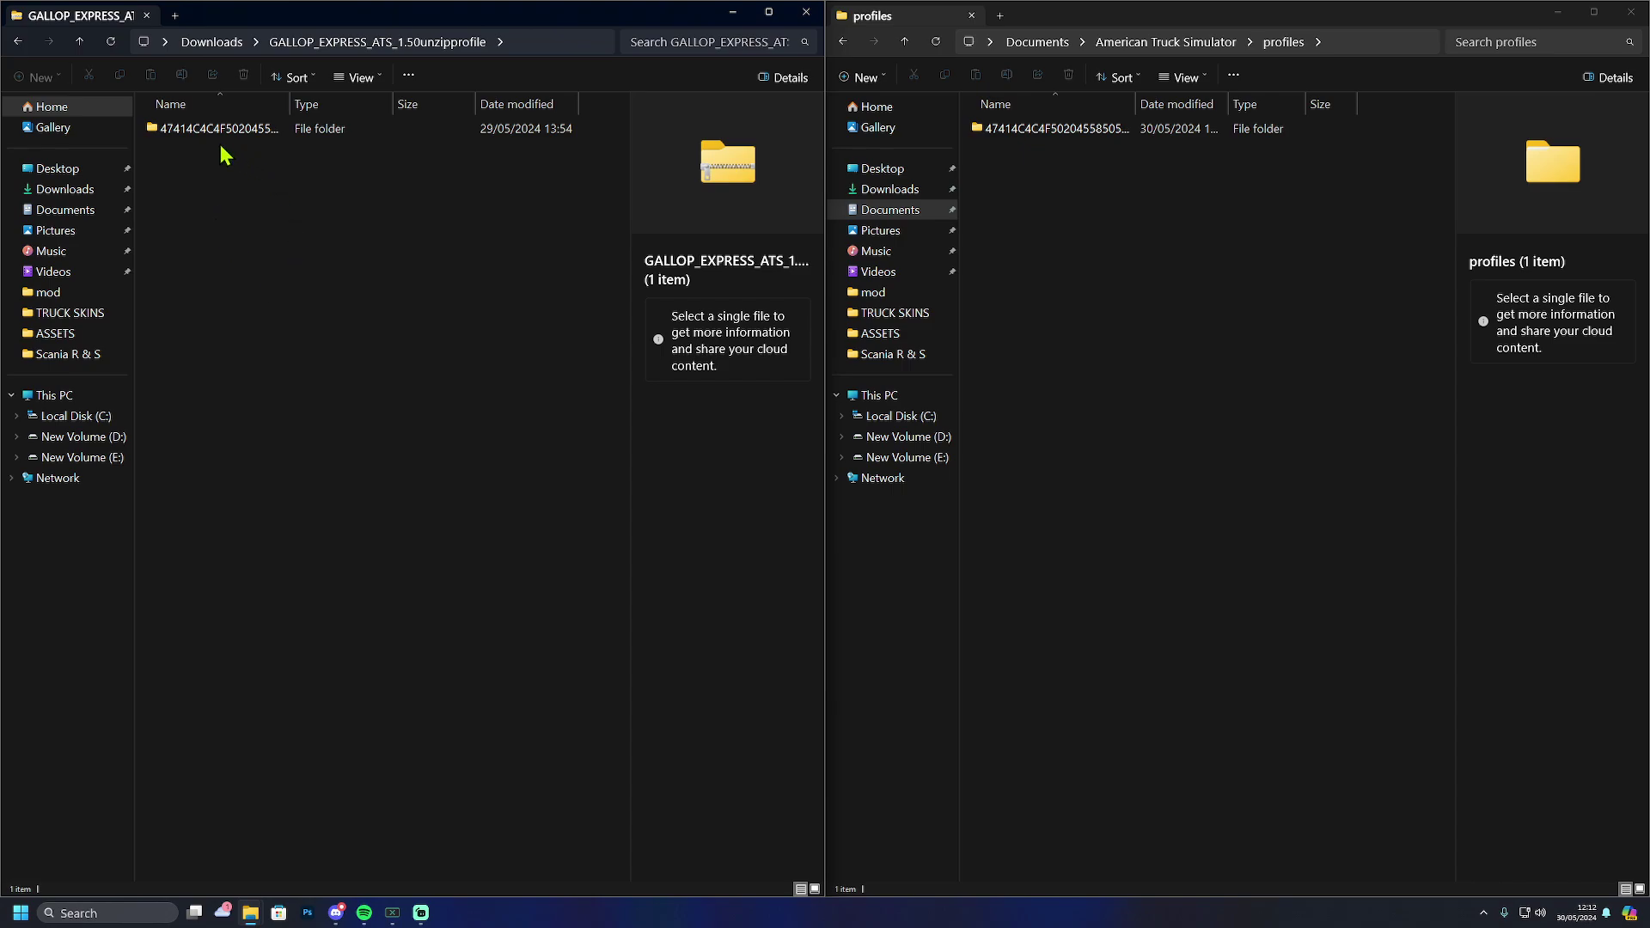
left_click_drag(213, 131, 1117, 270)
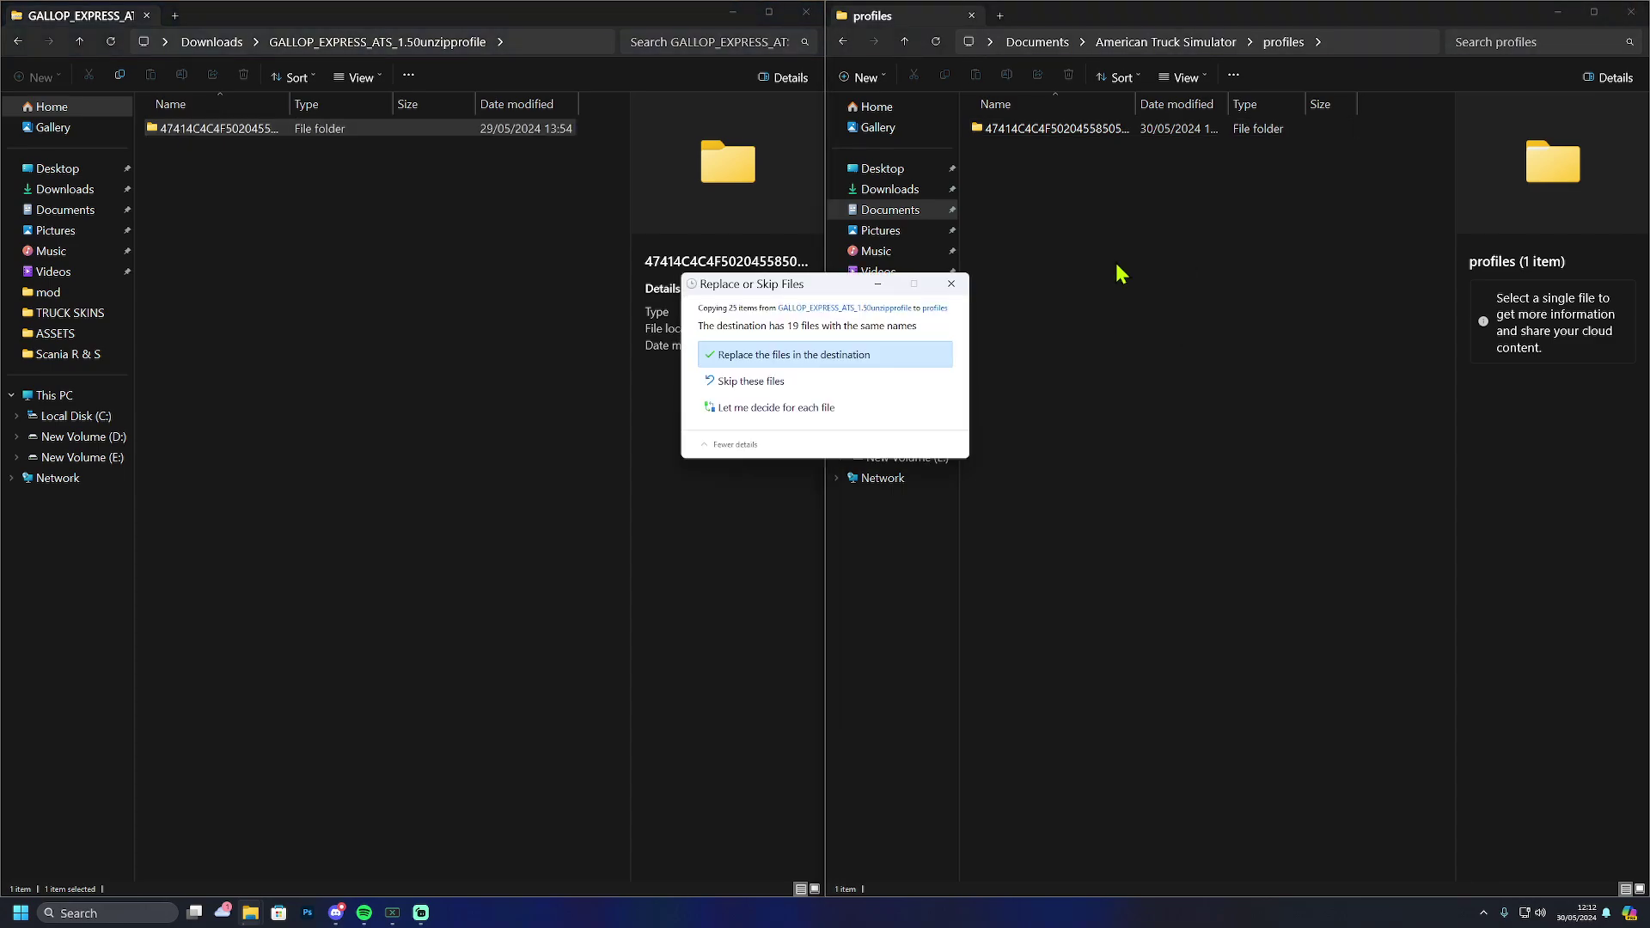
left_click(863, 355)
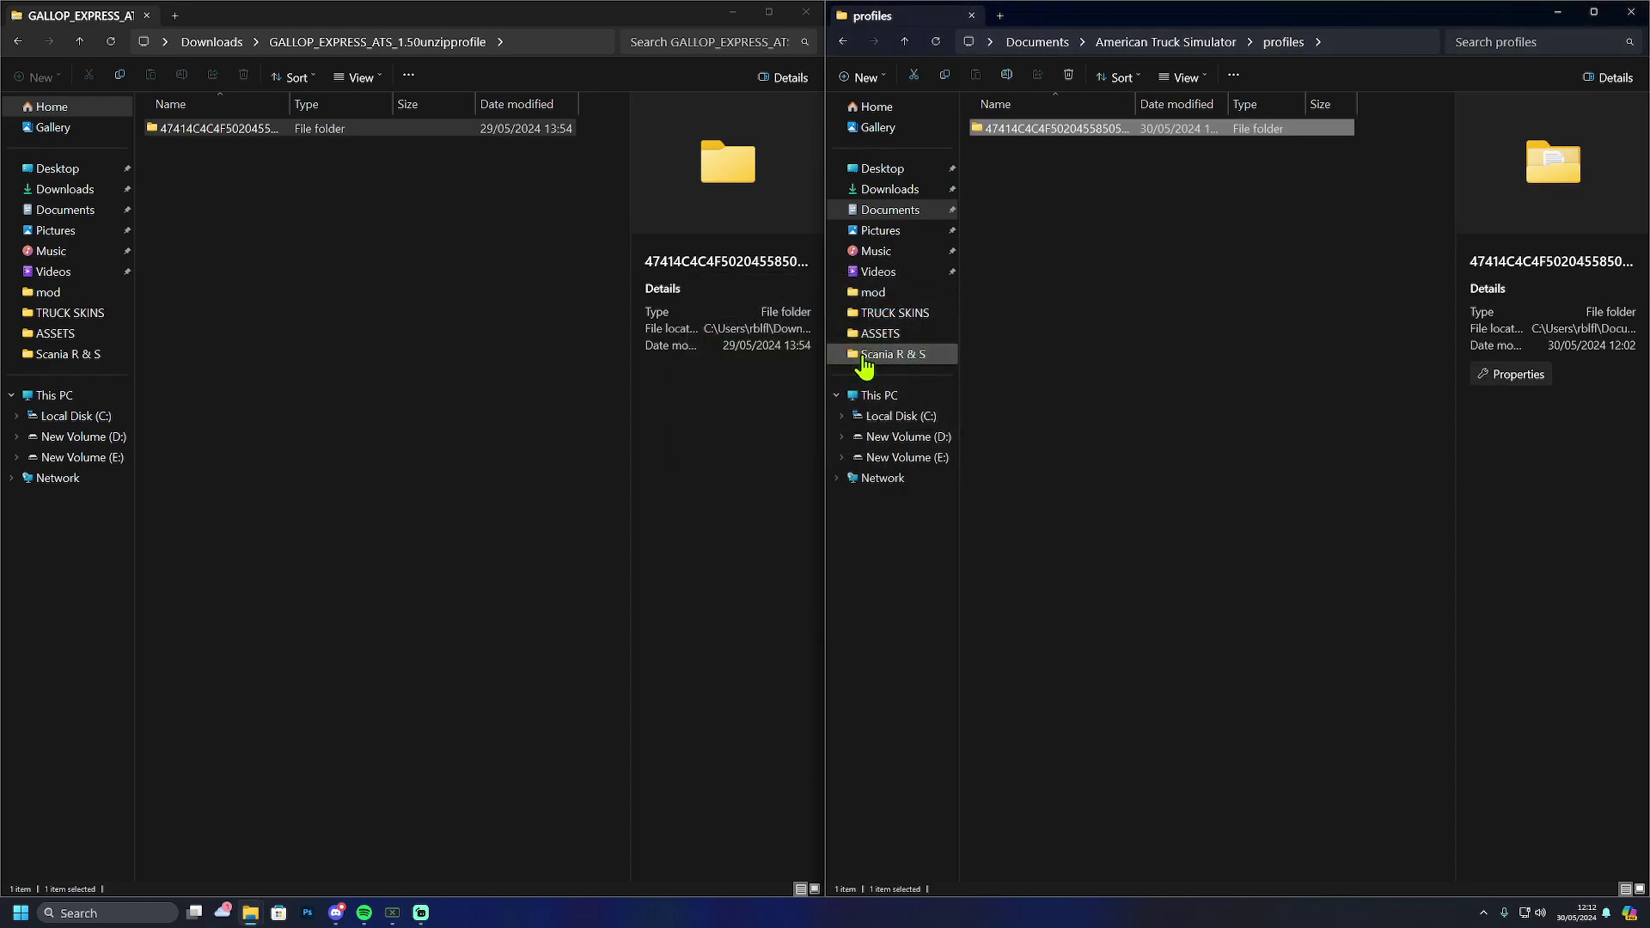
left_click(19, 43)
left_click(842, 42)
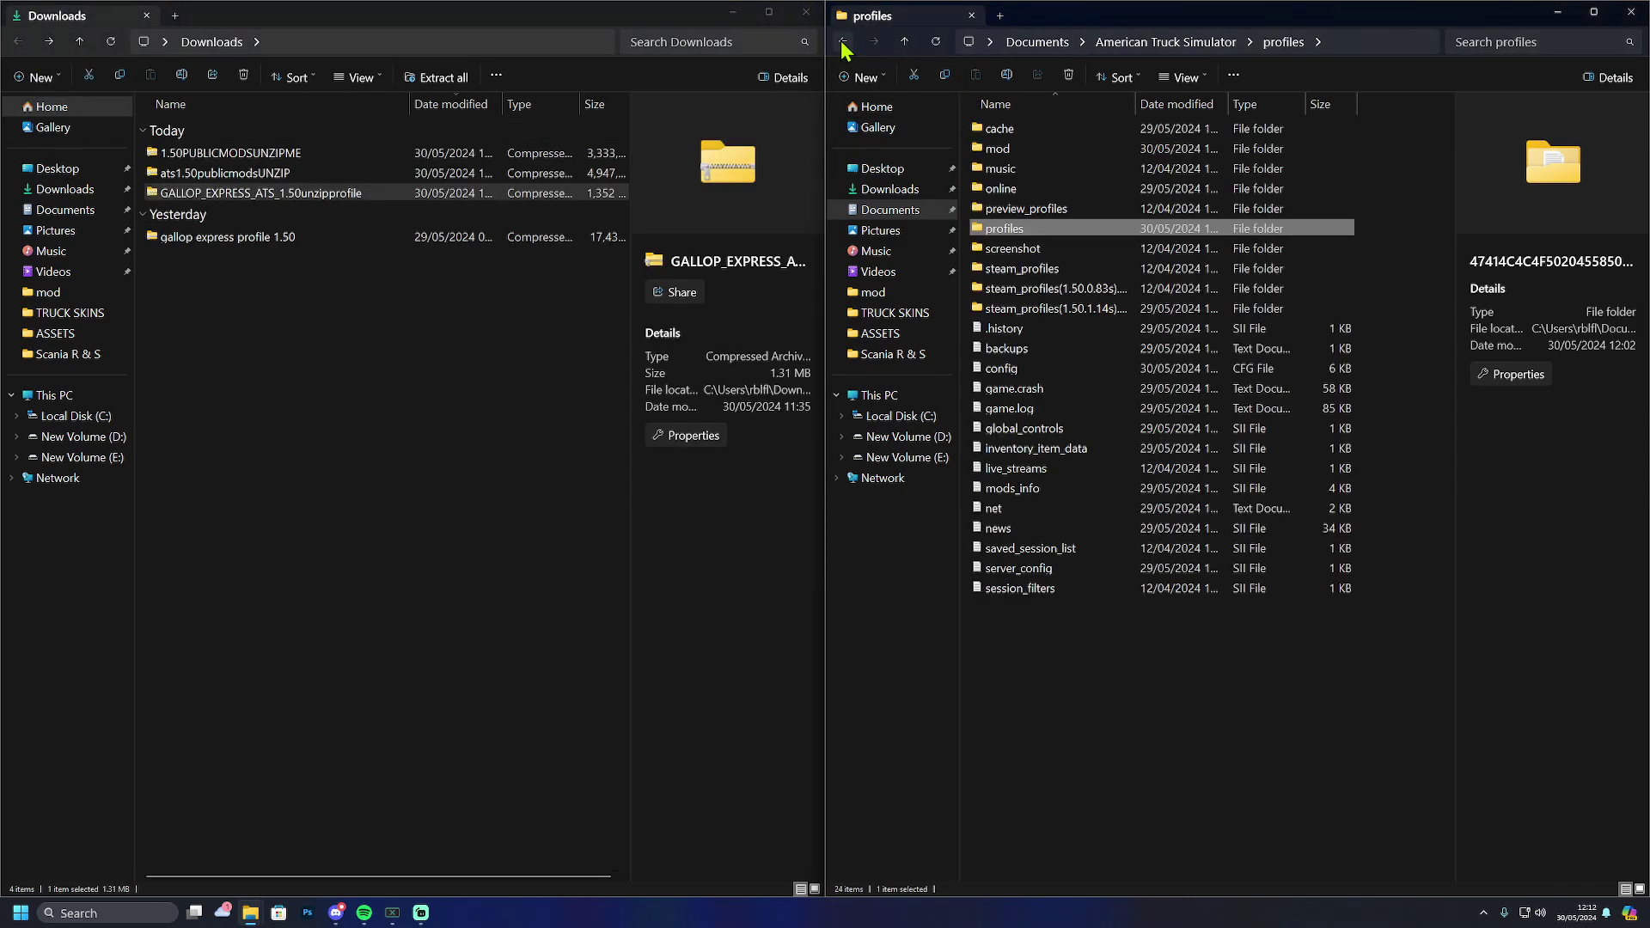
Copy the gallop express profile 1.50 folder into Euro Truck Simulator 2 profiles, replacing matching files
left_click(843, 43)
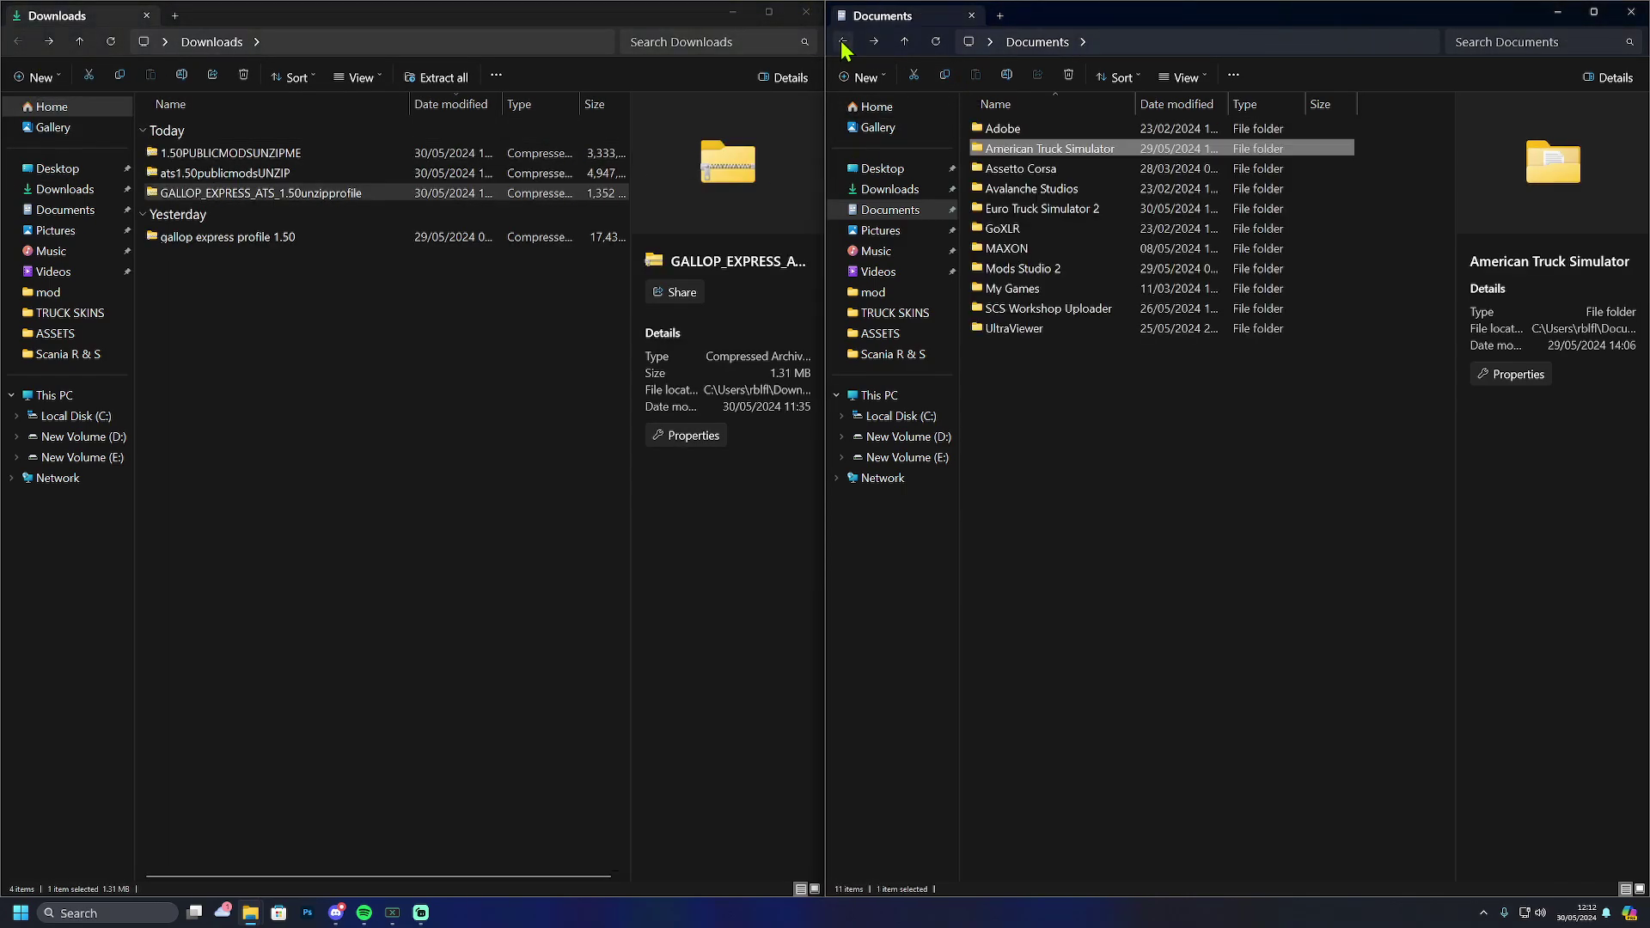
double_click(1046, 209)
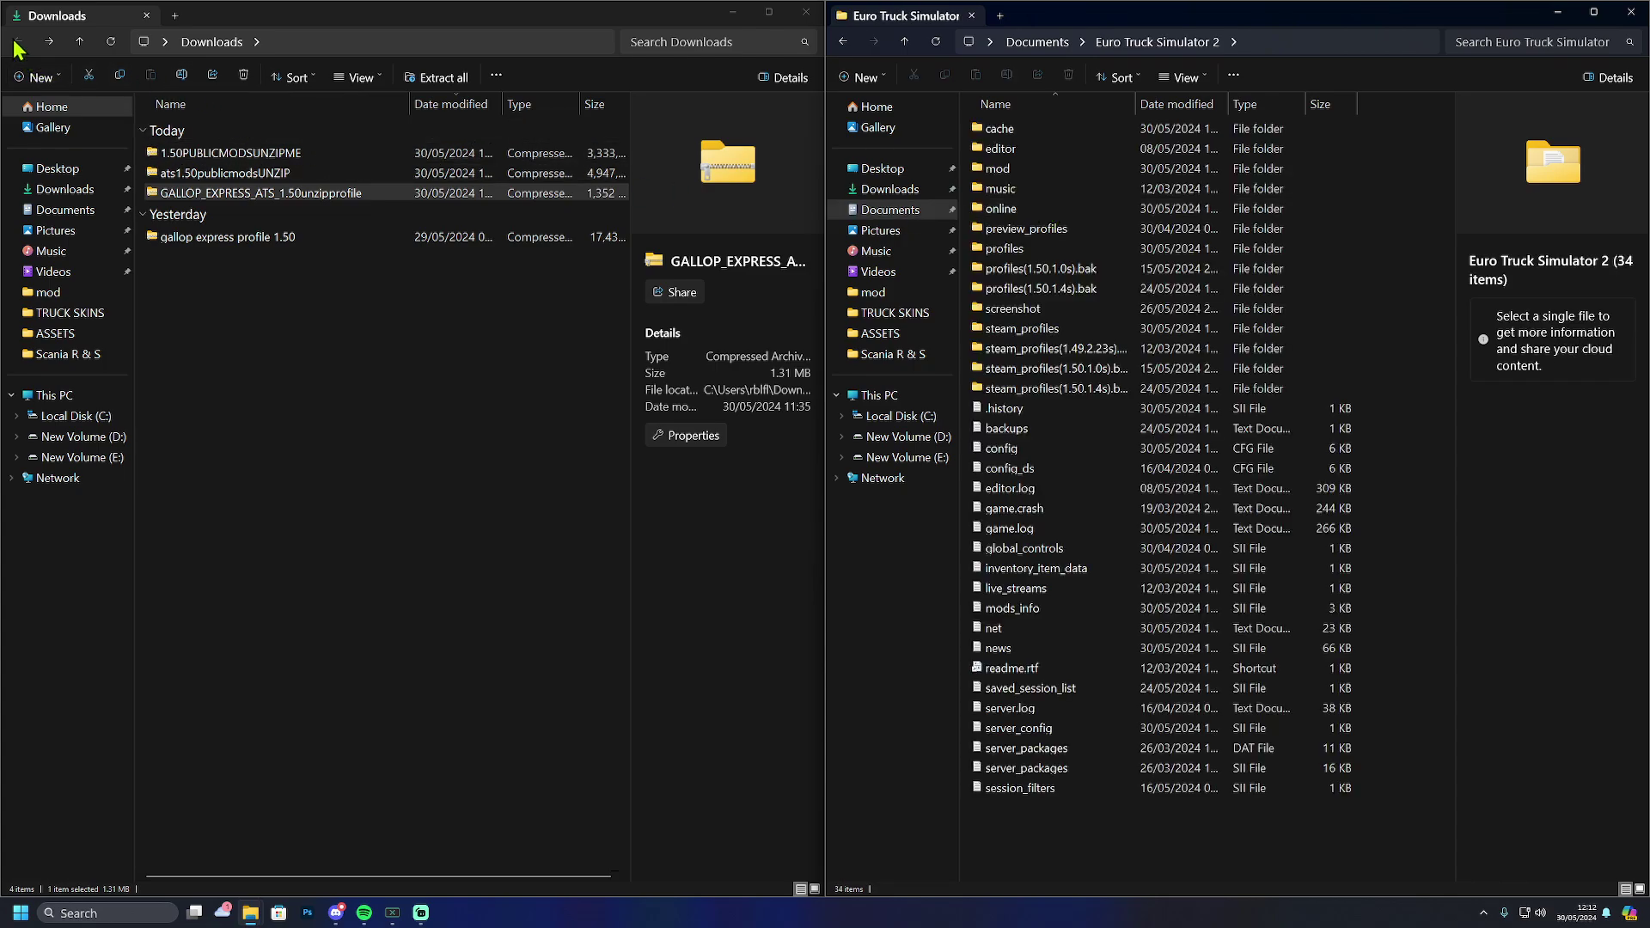
double_click(222, 238)
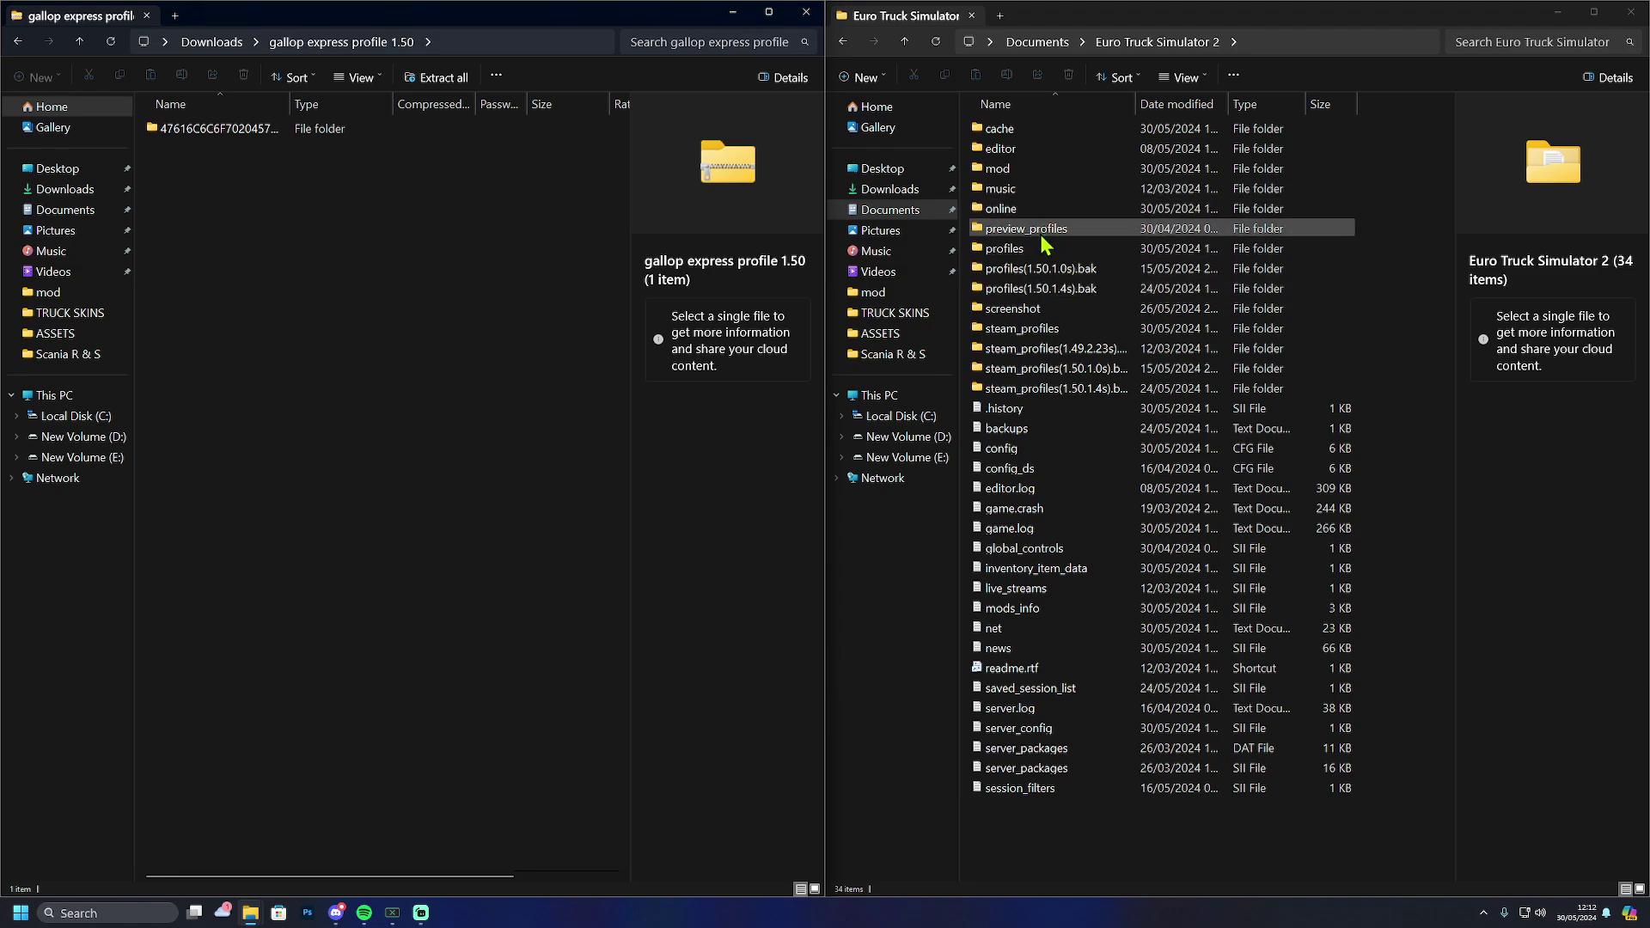
double_click(1031, 250)
left_click_drag(202, 131, 1096, 282)
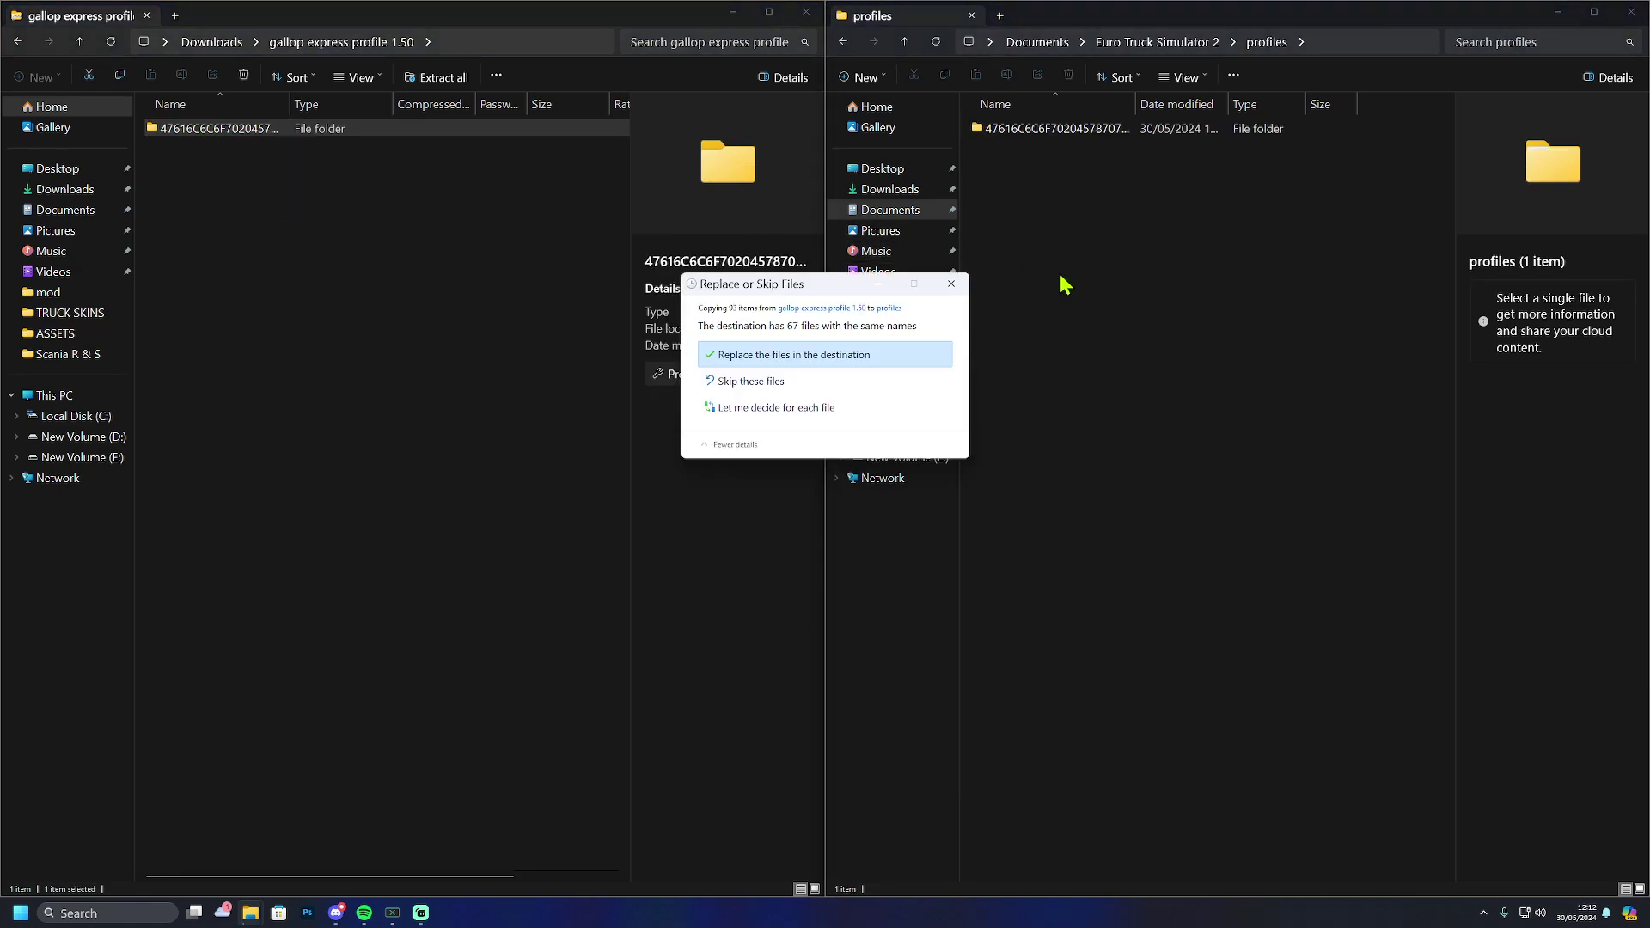
left_click(840, 353)
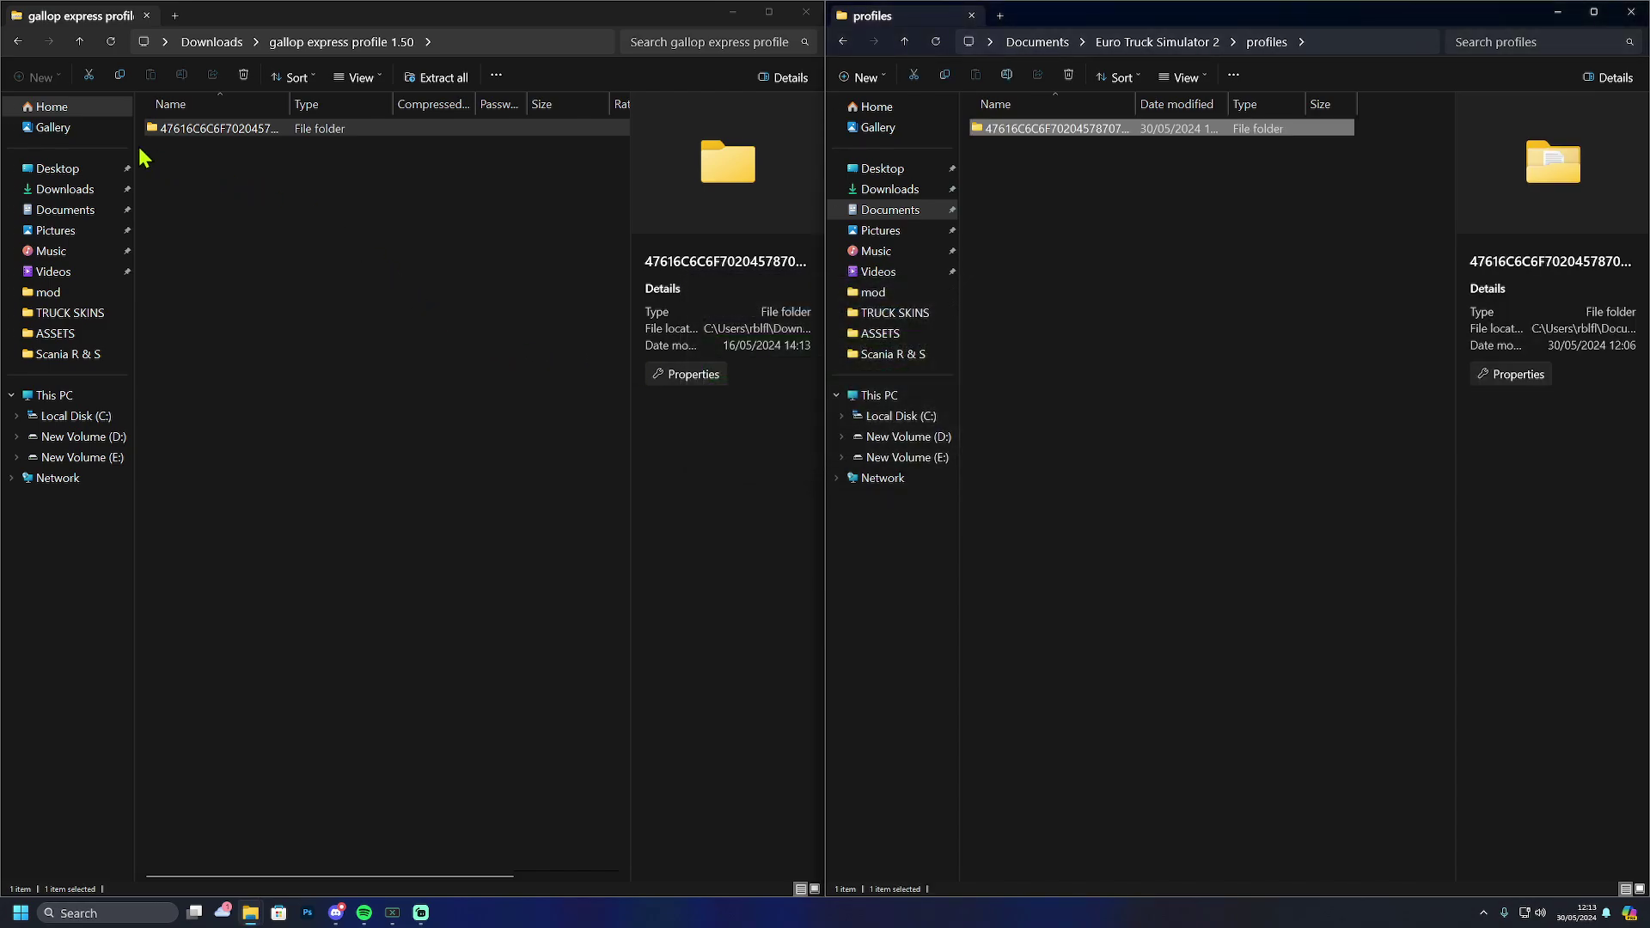
left_click(17, 41)
left_click(843, 42)
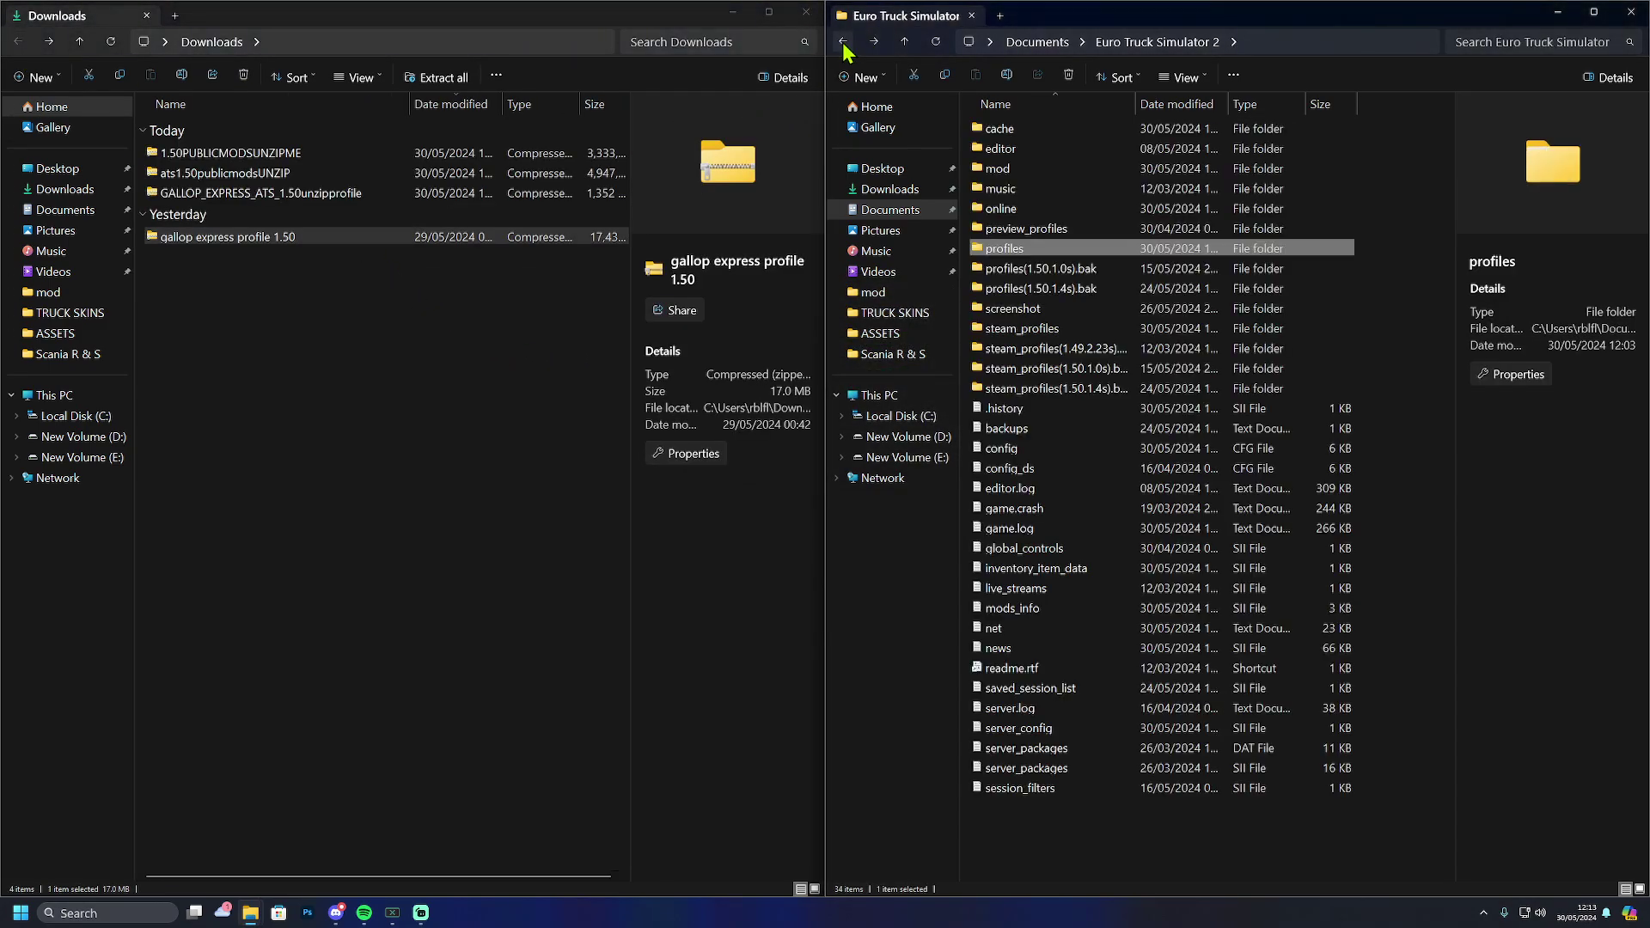
Copy the 13 SCS files from 1.50PUBLICMODSUNZIPME into the ETS2 mod folder with Replace, then close both windows
left_click(1029, 171)
double_click(1030, 168)
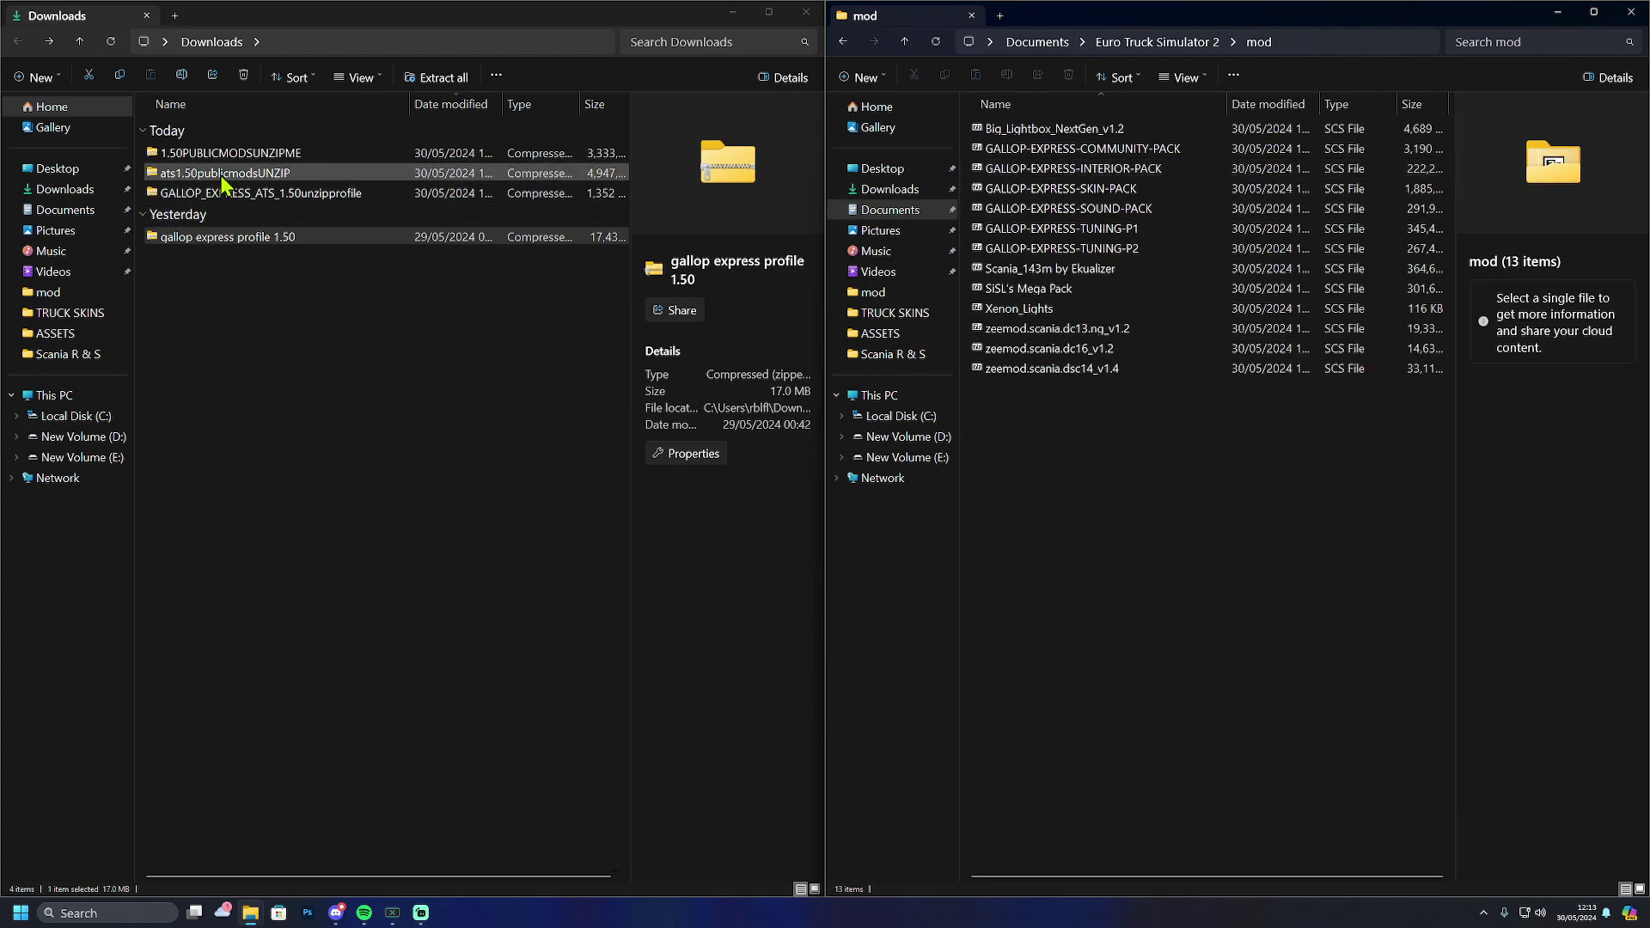
double_click(241, 152)
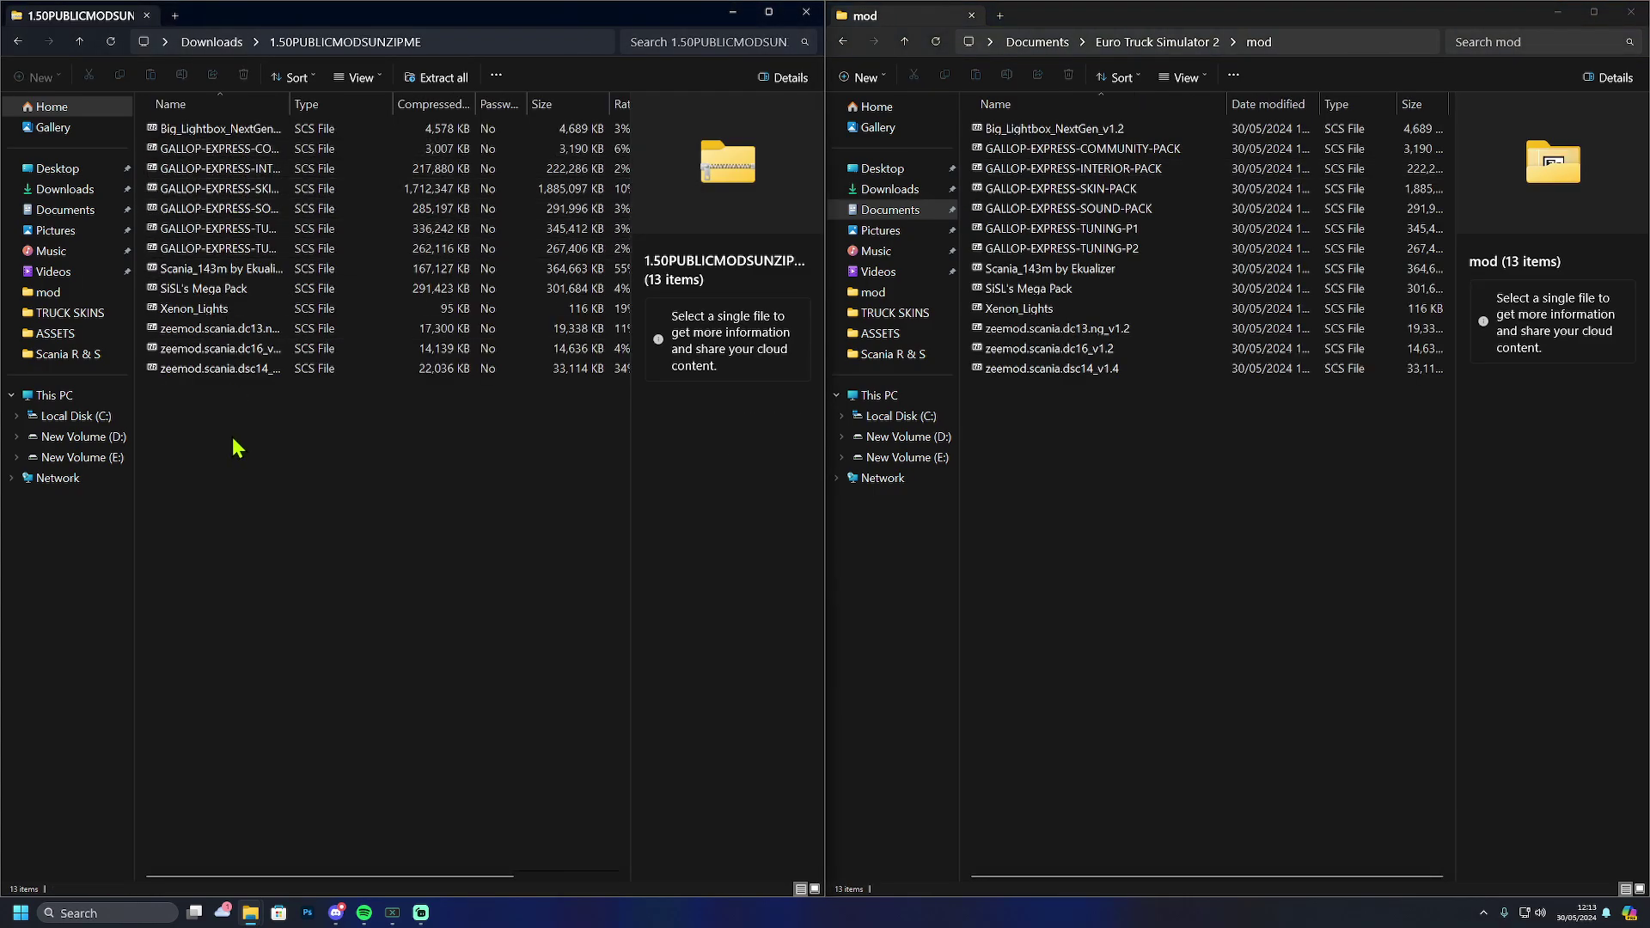
left_click_drag(229, 385, 1105, 468)
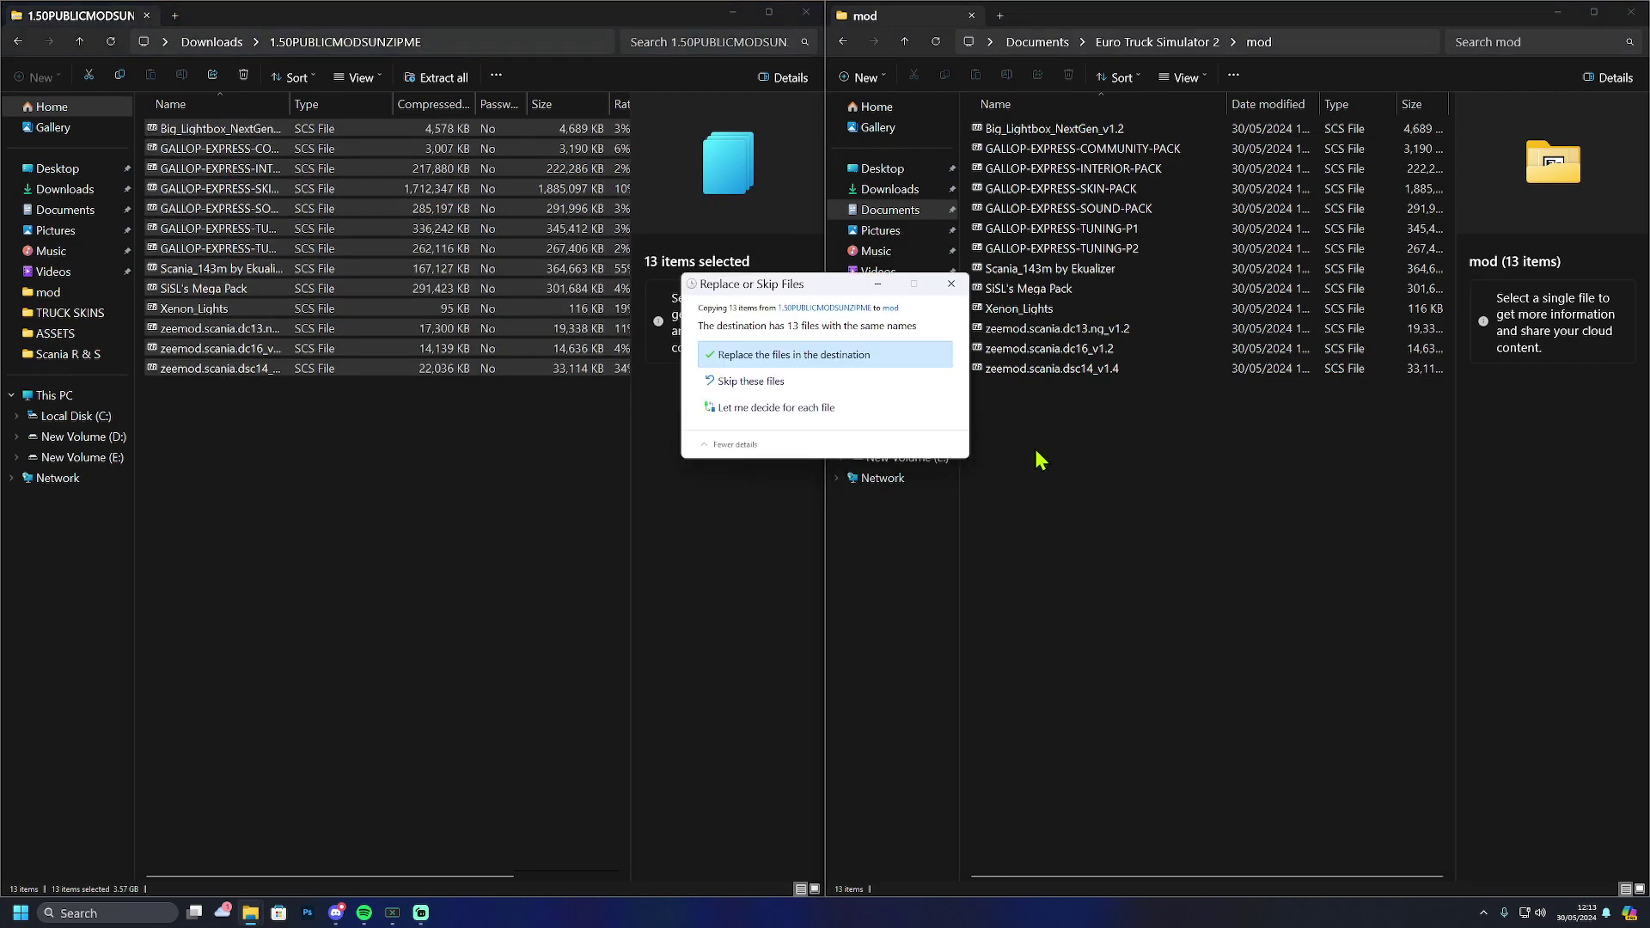
left_click(842, 355)
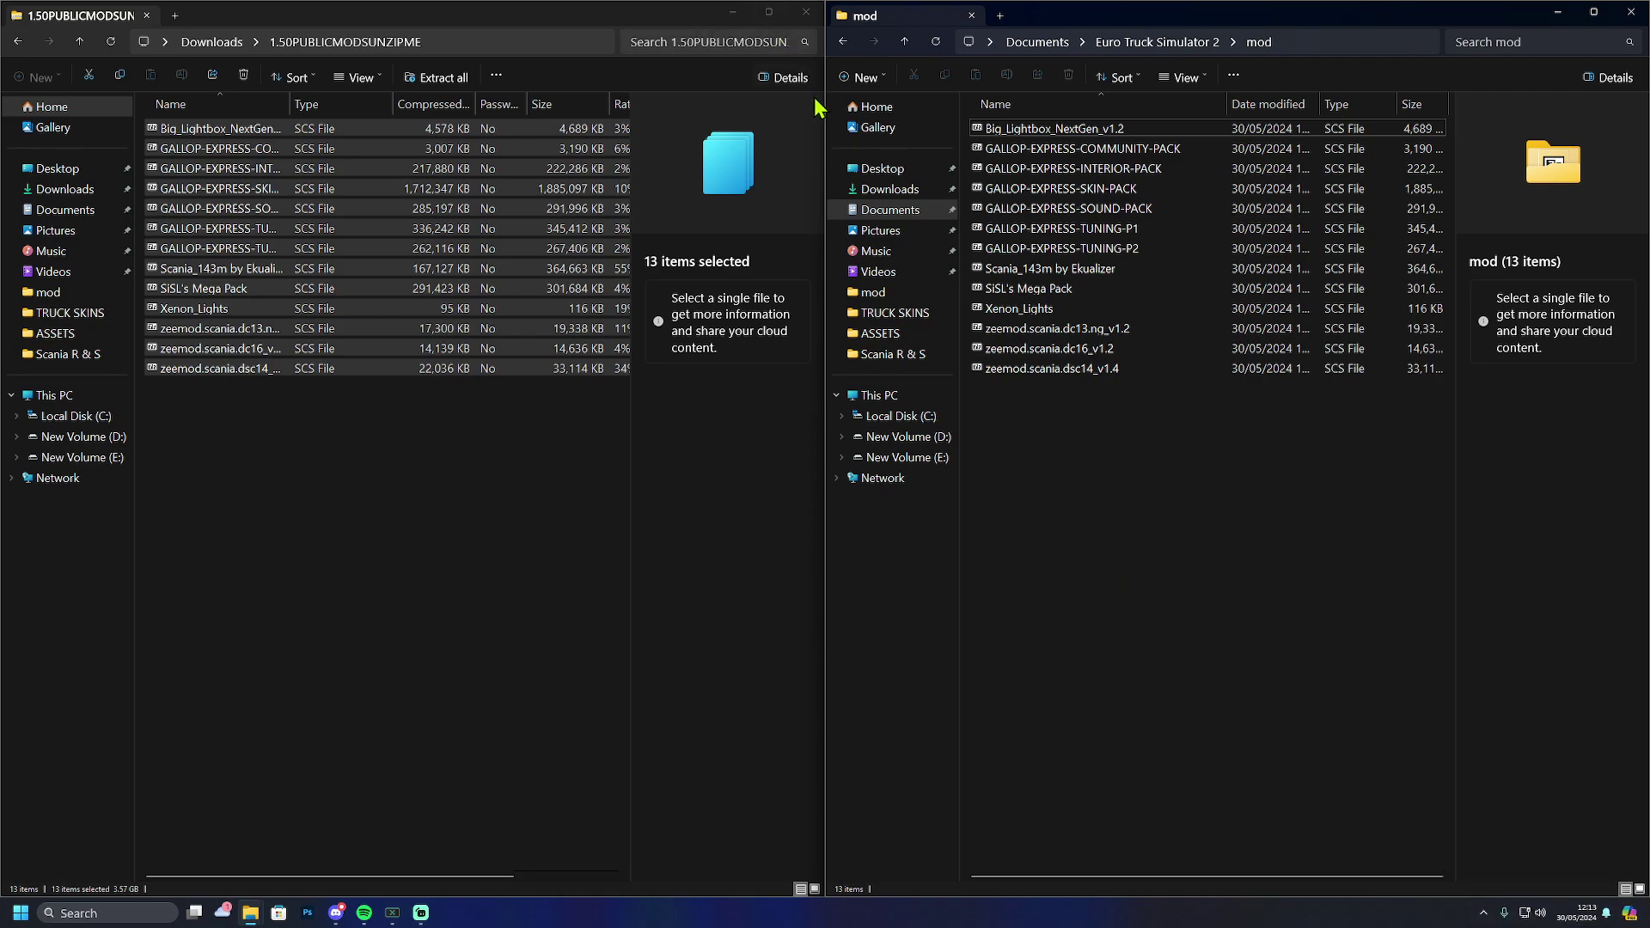
left_click(805, 12)
left_click(1635, 21)
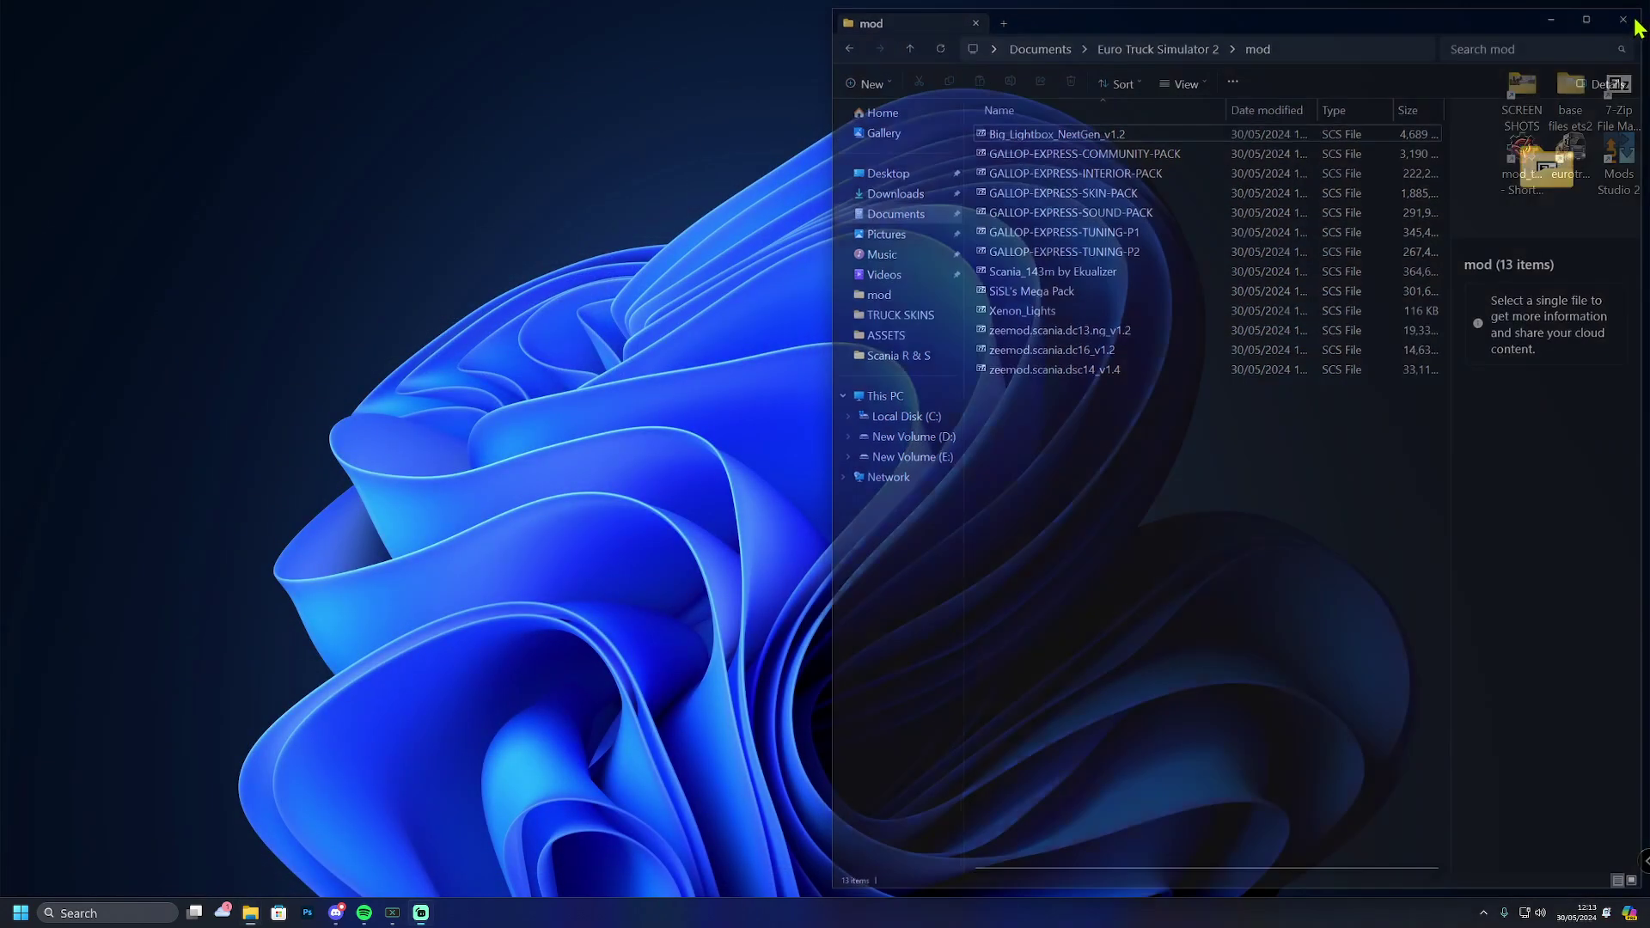
Launch ETS2, remove all 19 active mods in Mod Manager, confirm the changes, and continue the game
left_click(1571, 163)
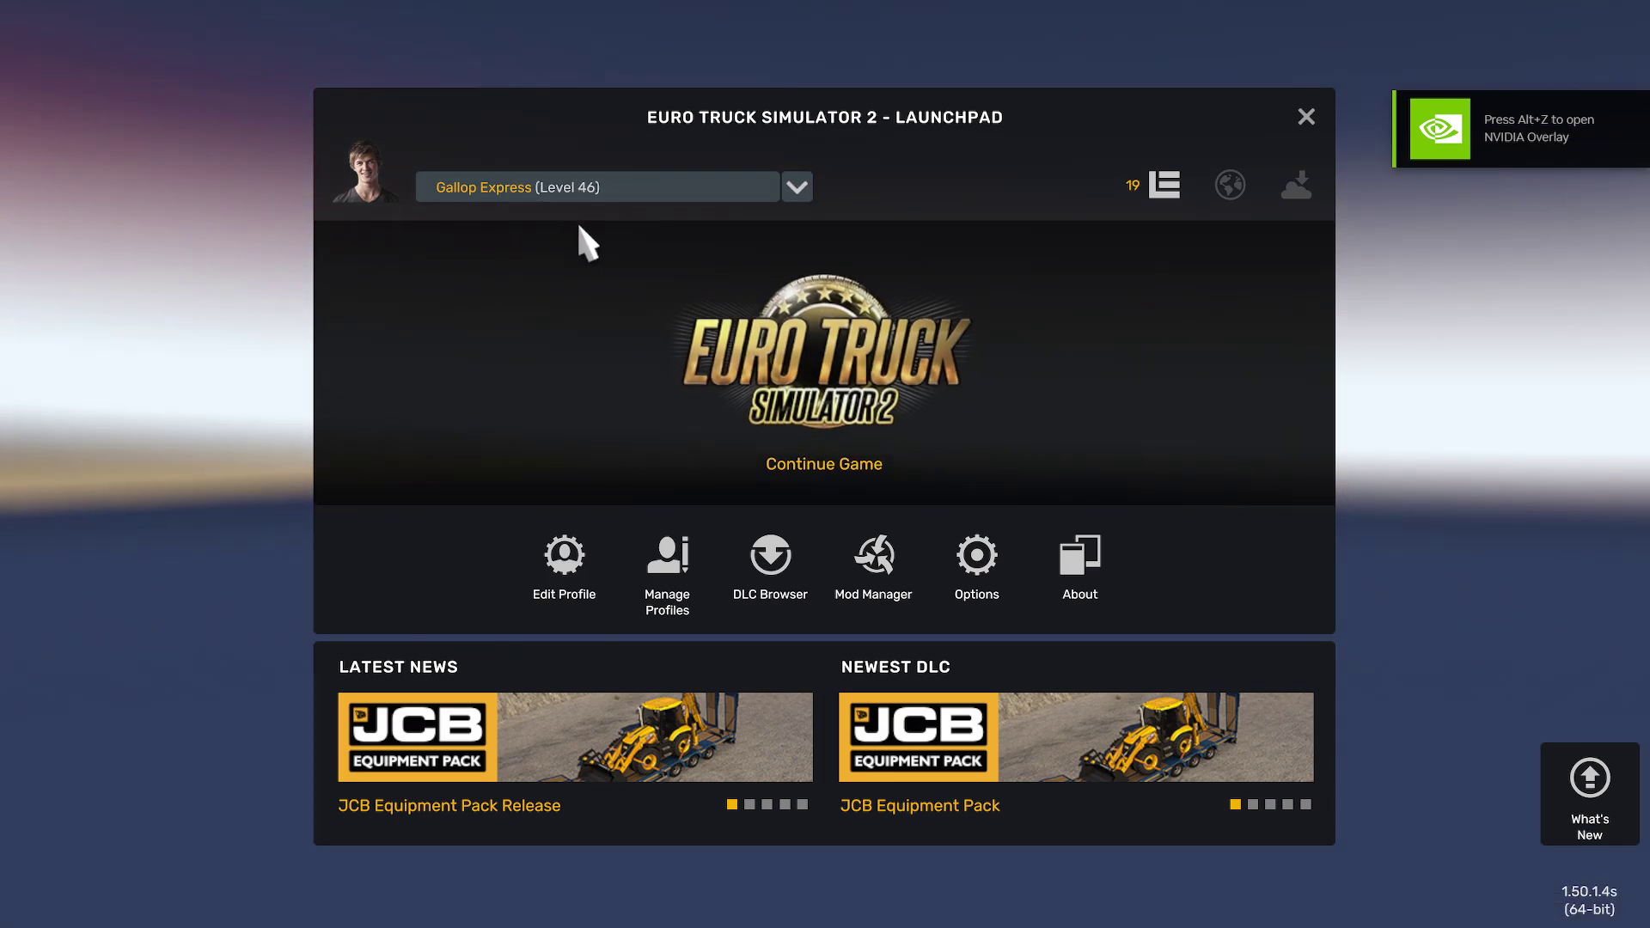
left_click(886, 559)
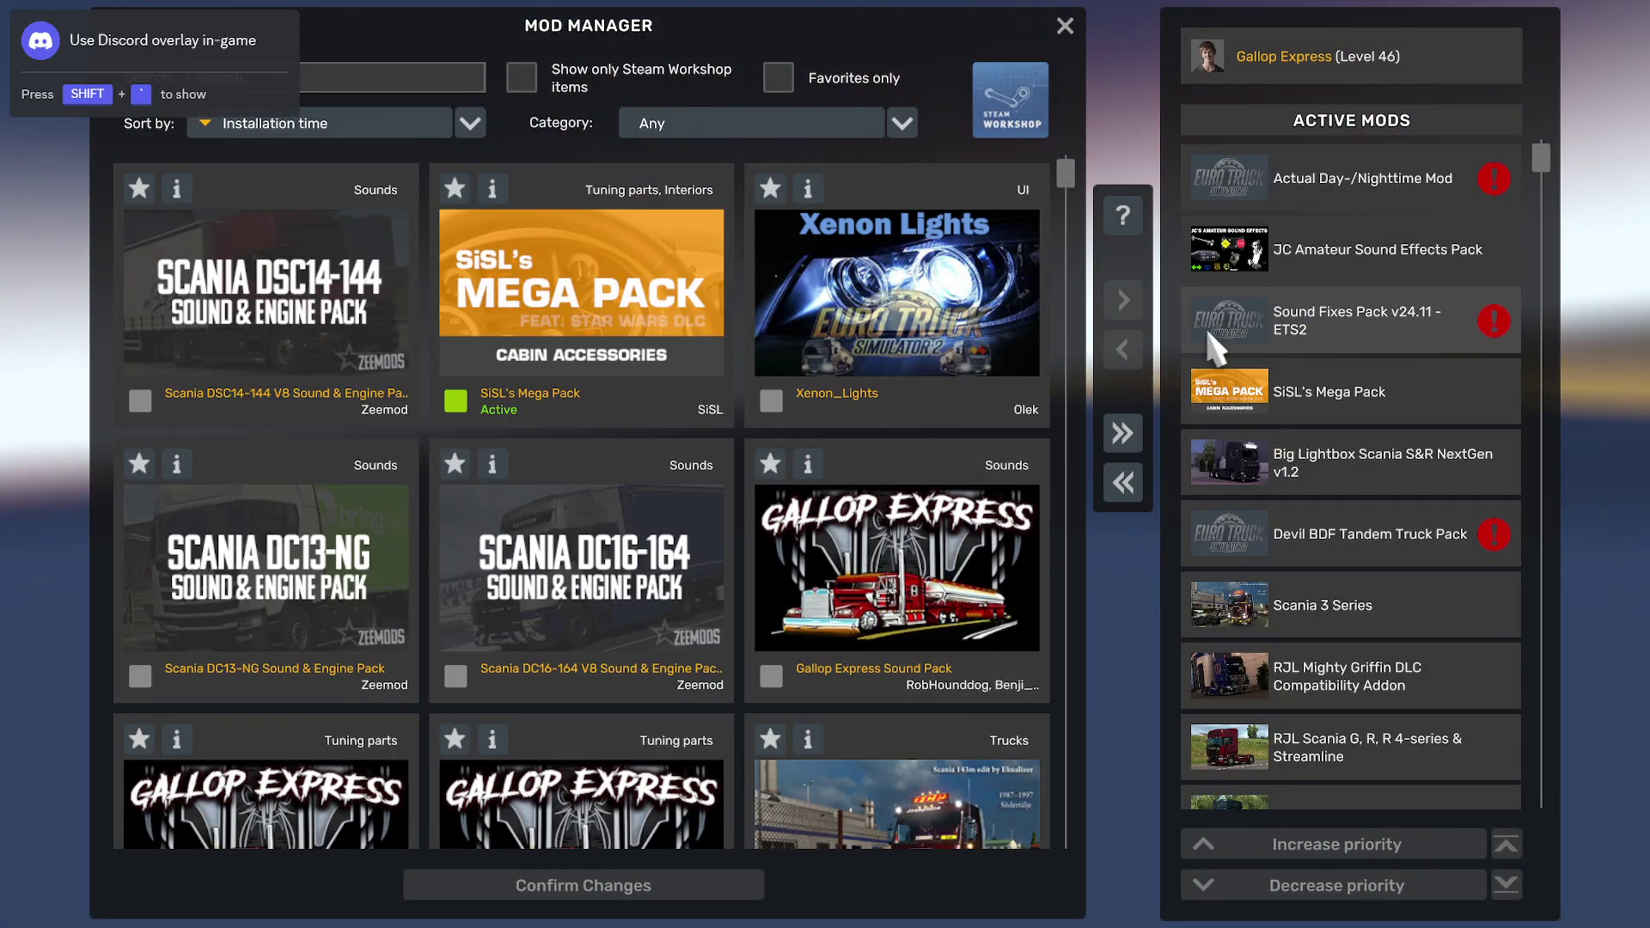
left_click(1122, 482)
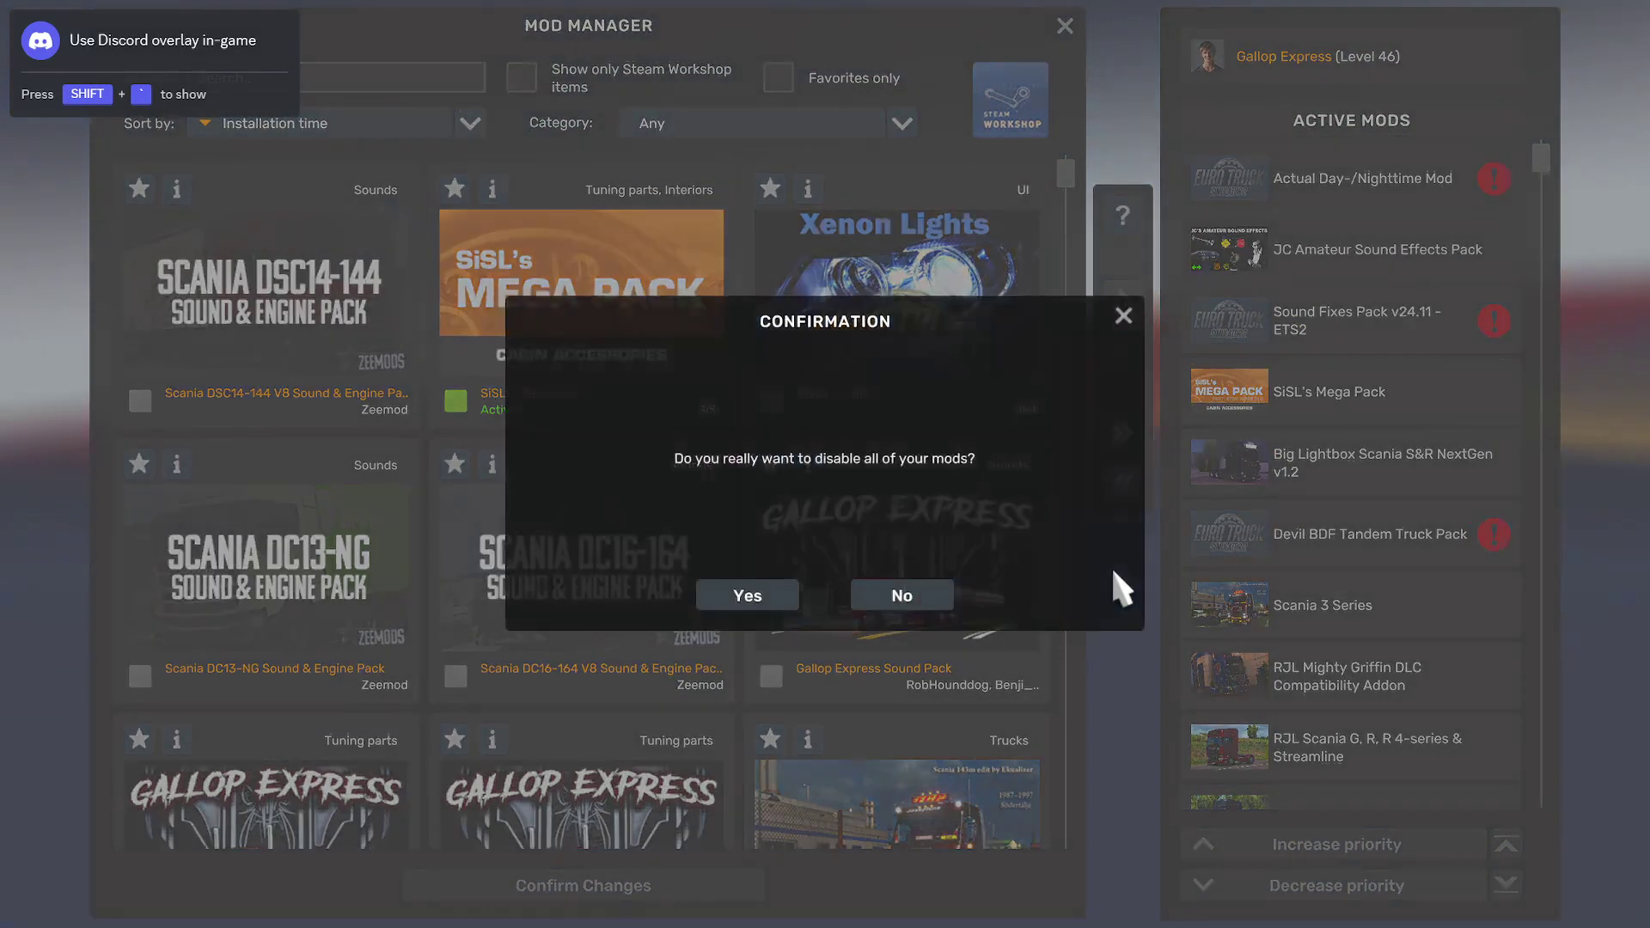
left_click(795, 593)
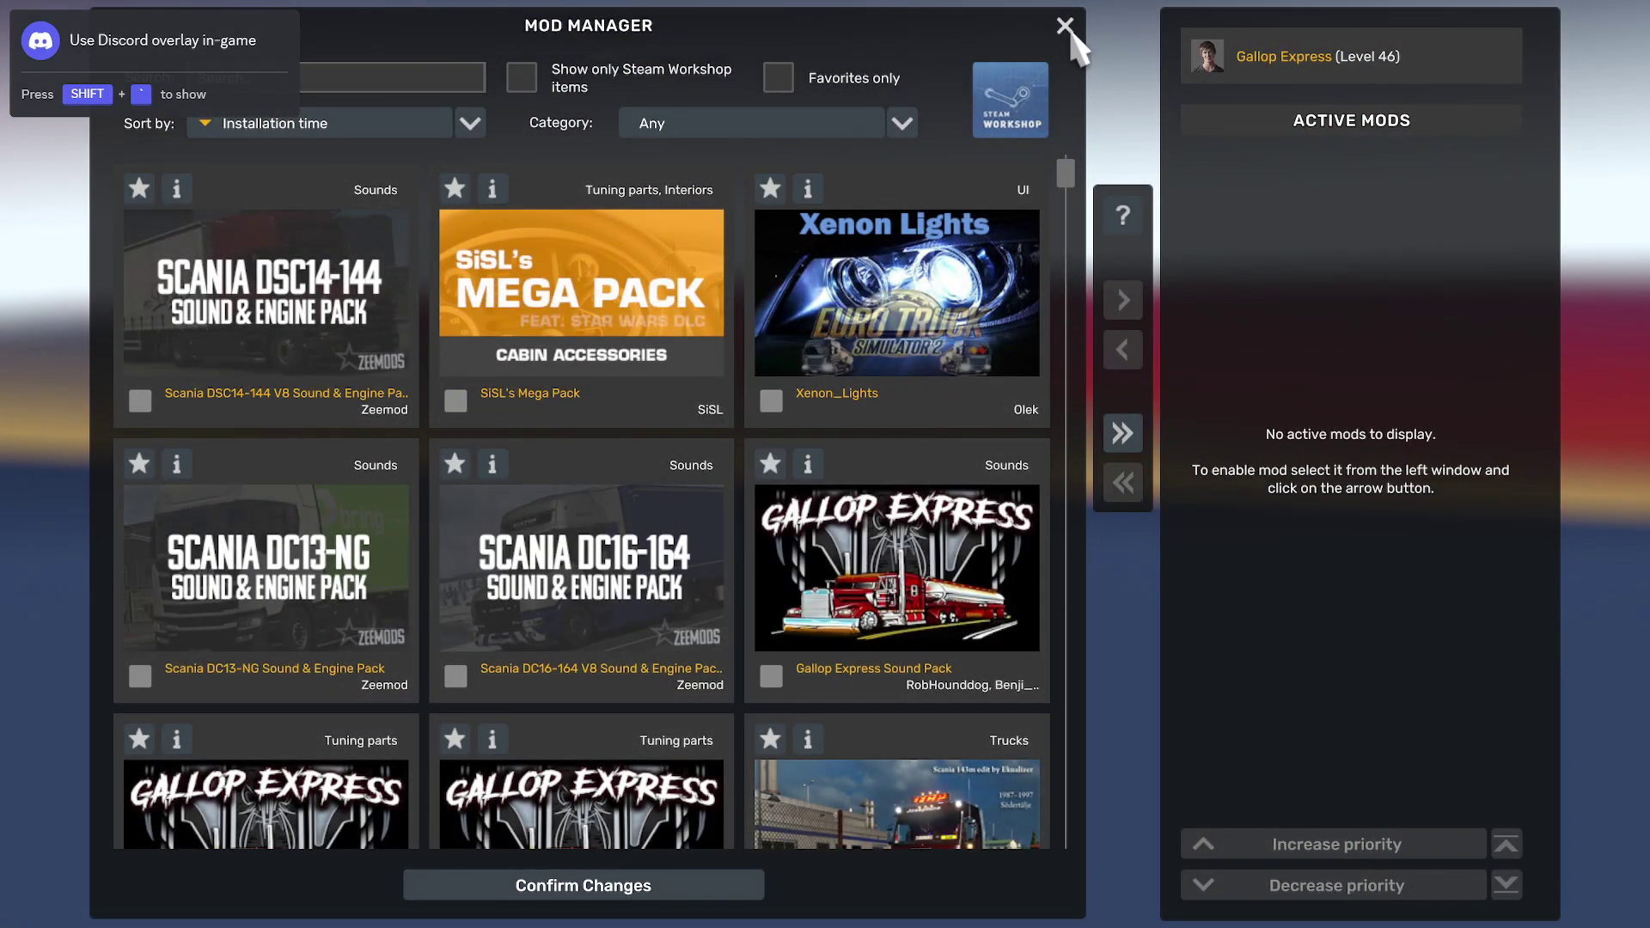
left_click(658, 885)
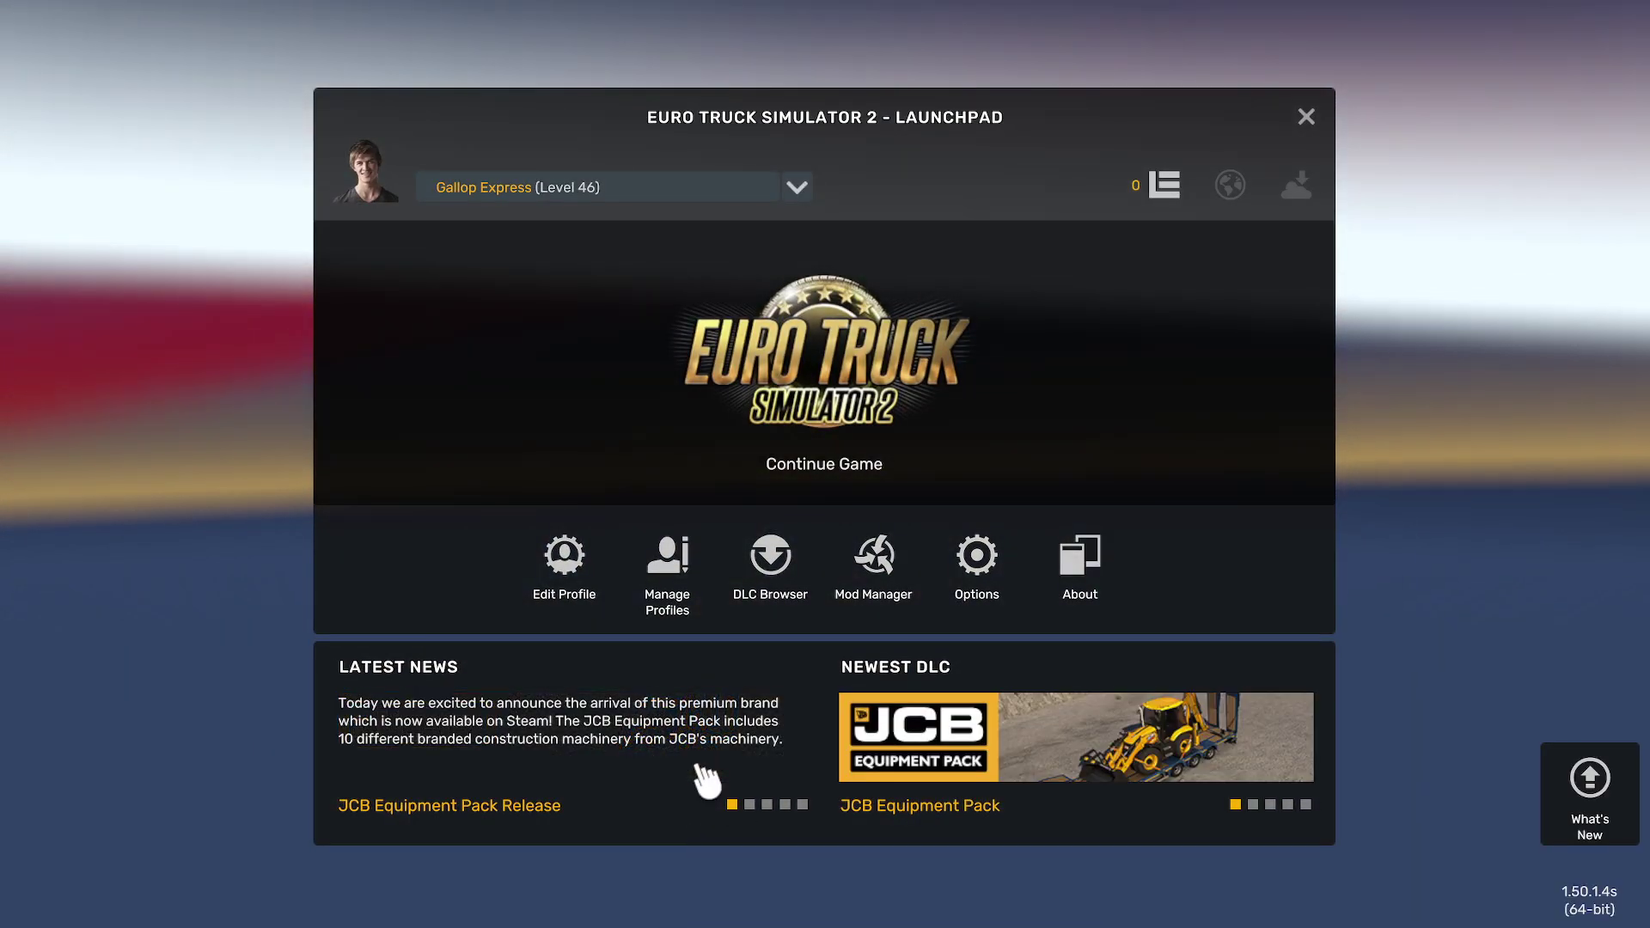
left_click(840, 439)
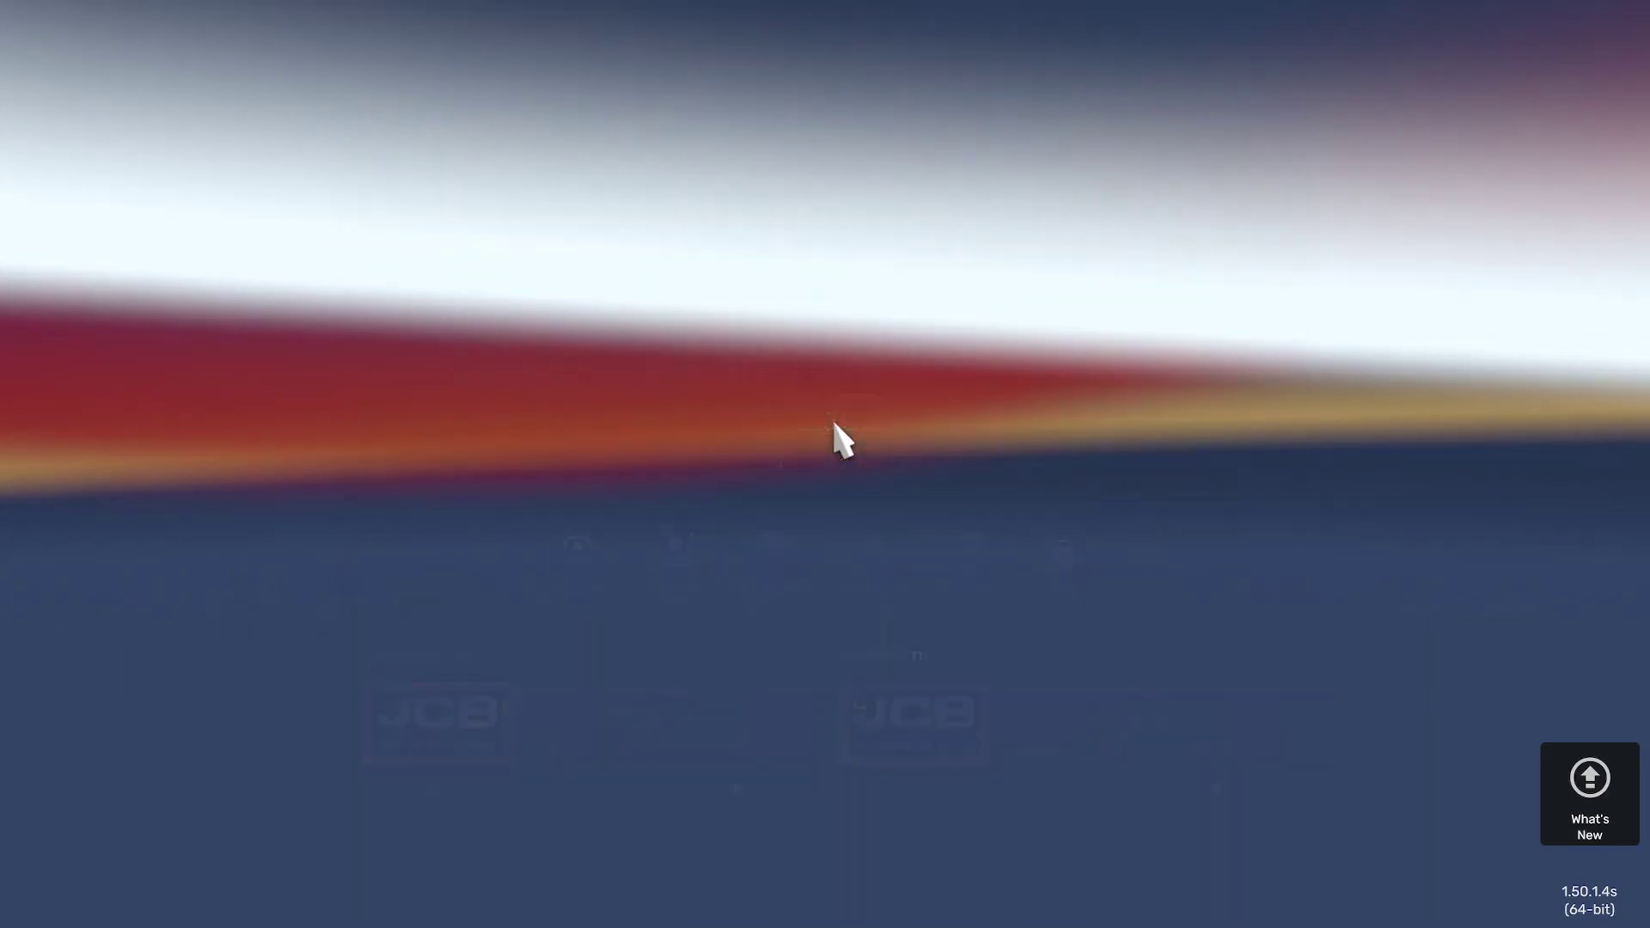
Load the latest save despite missing mods and quick-travel the truck to Turin
left_click(558, 808)
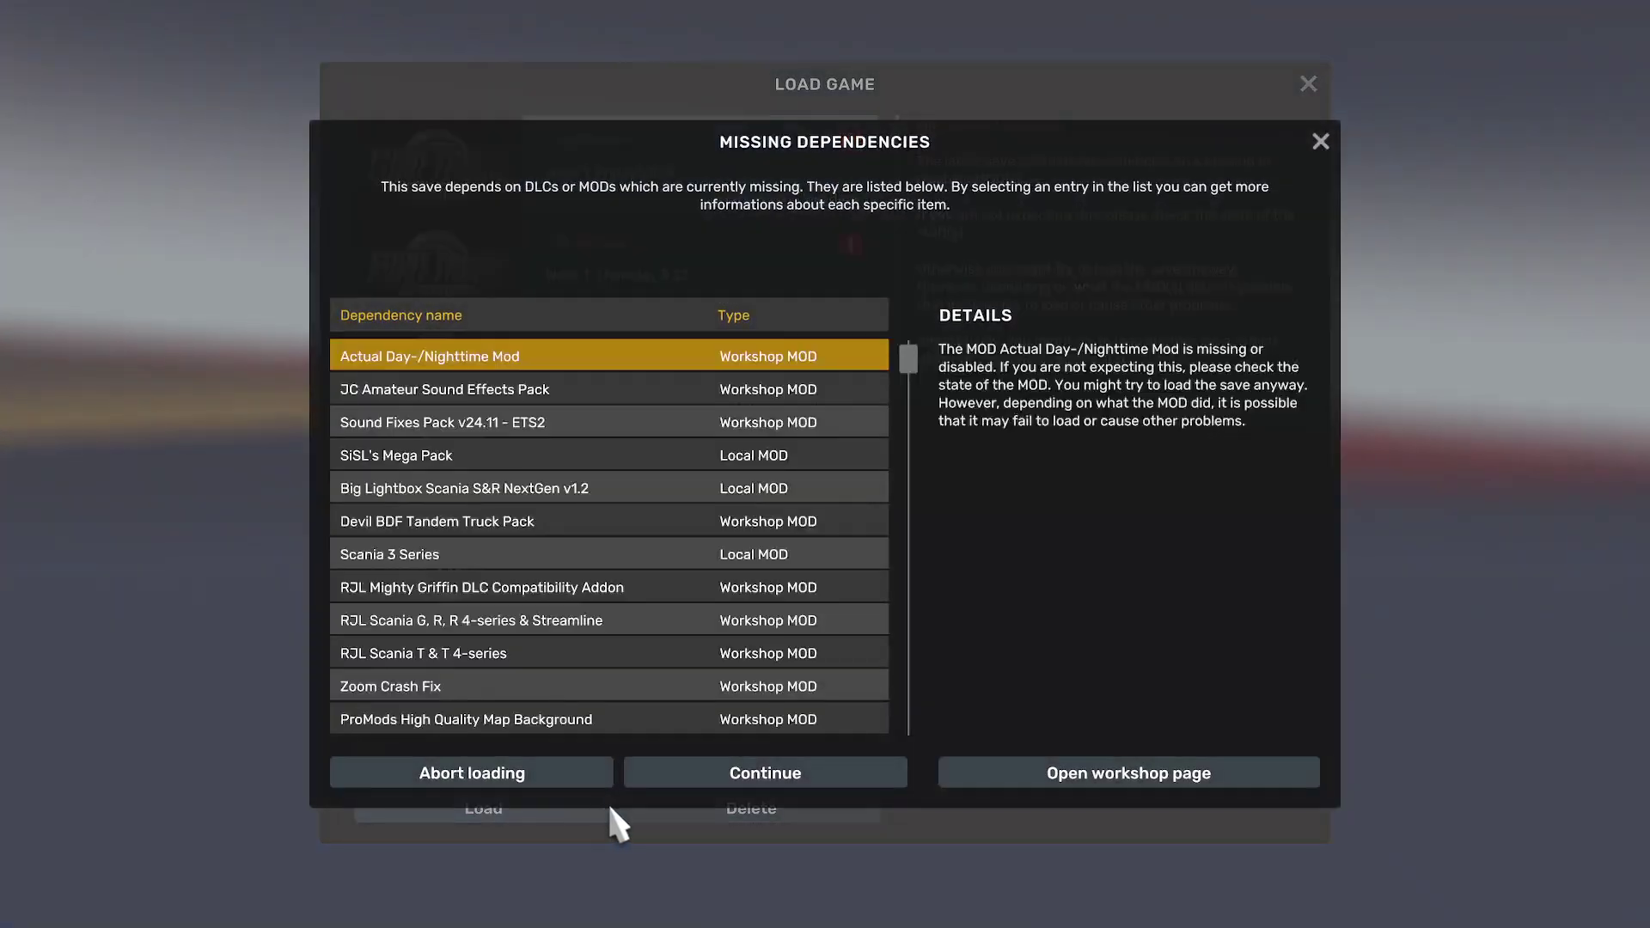
left_click(747, 775)
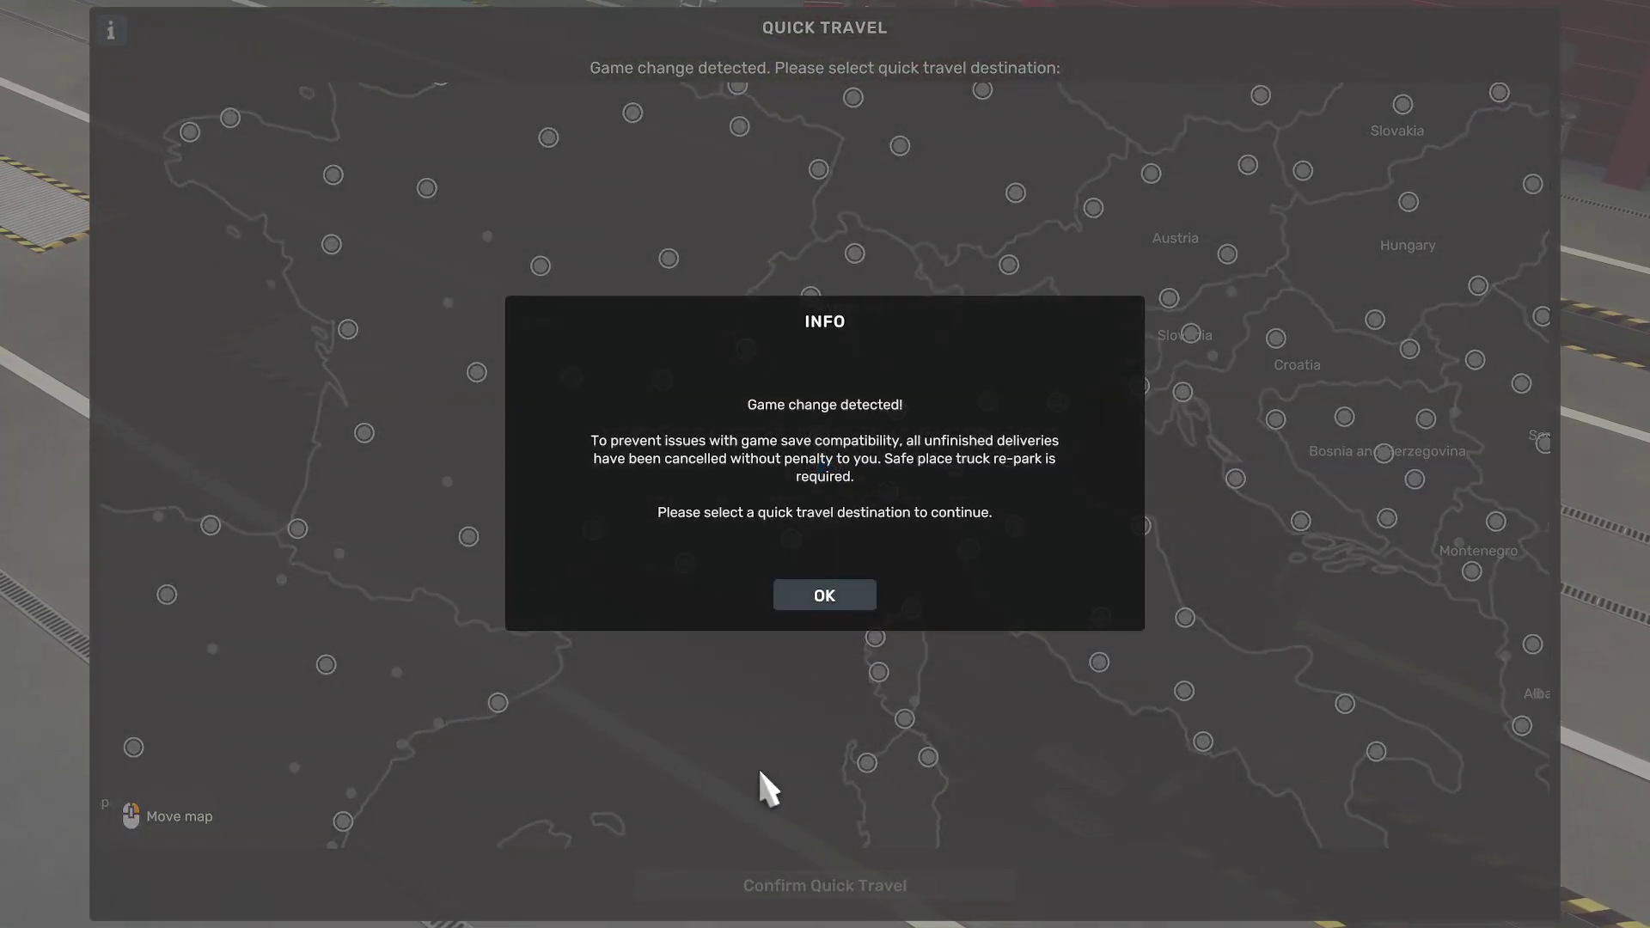
left_click(825, 598)
left_click(819, 438)
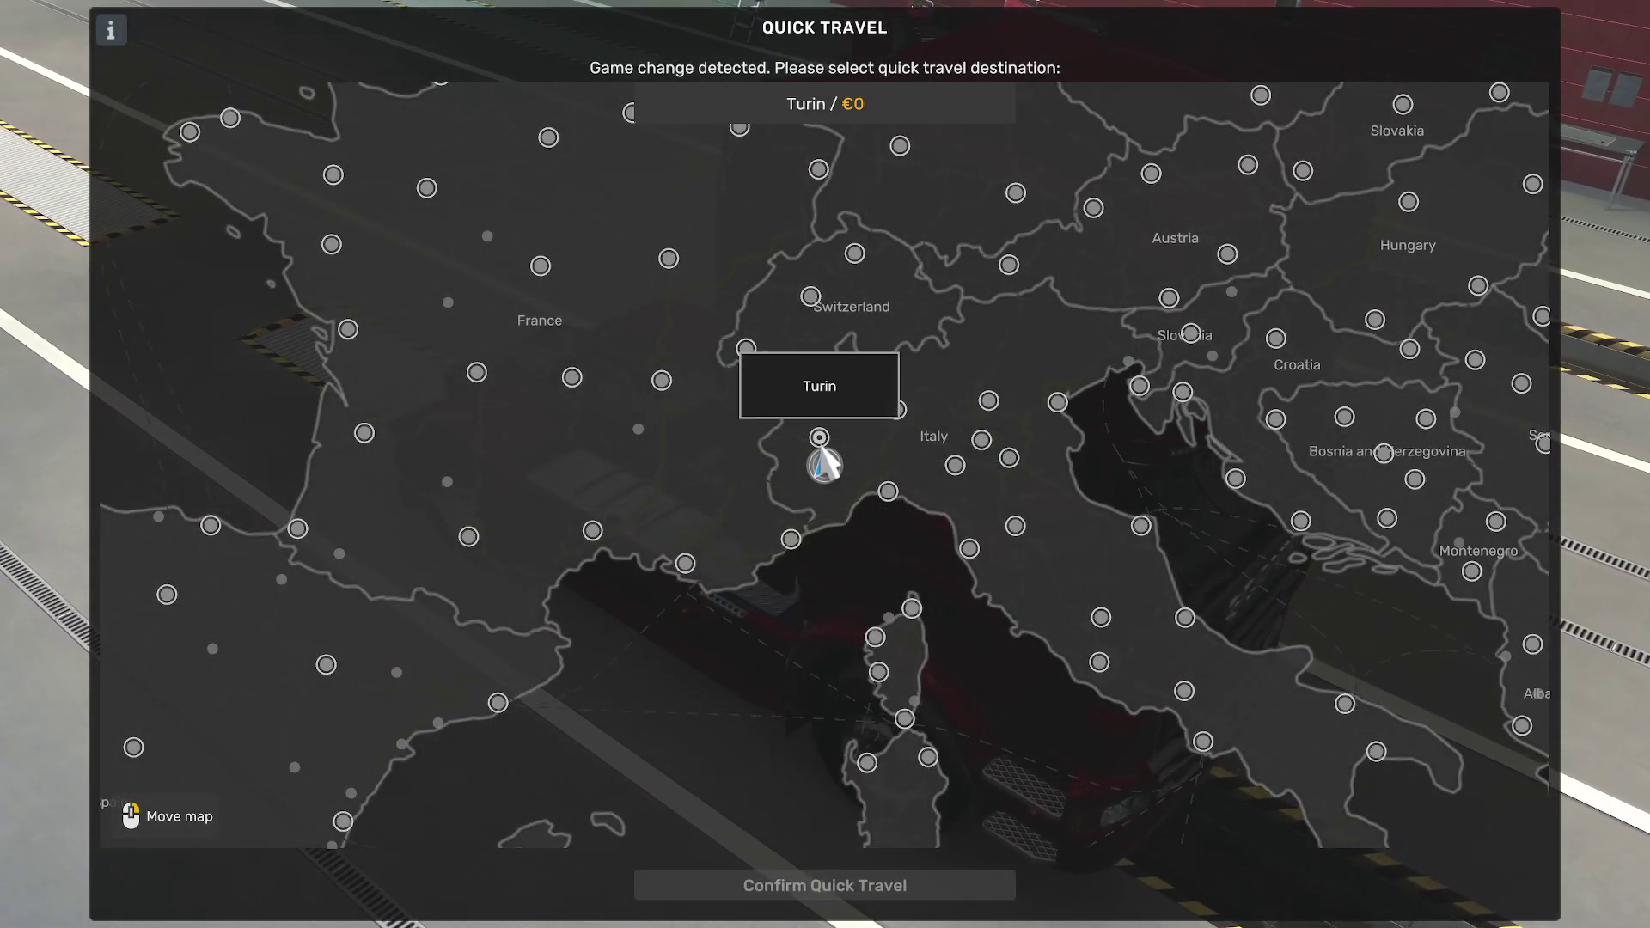
left_click(805, 886)
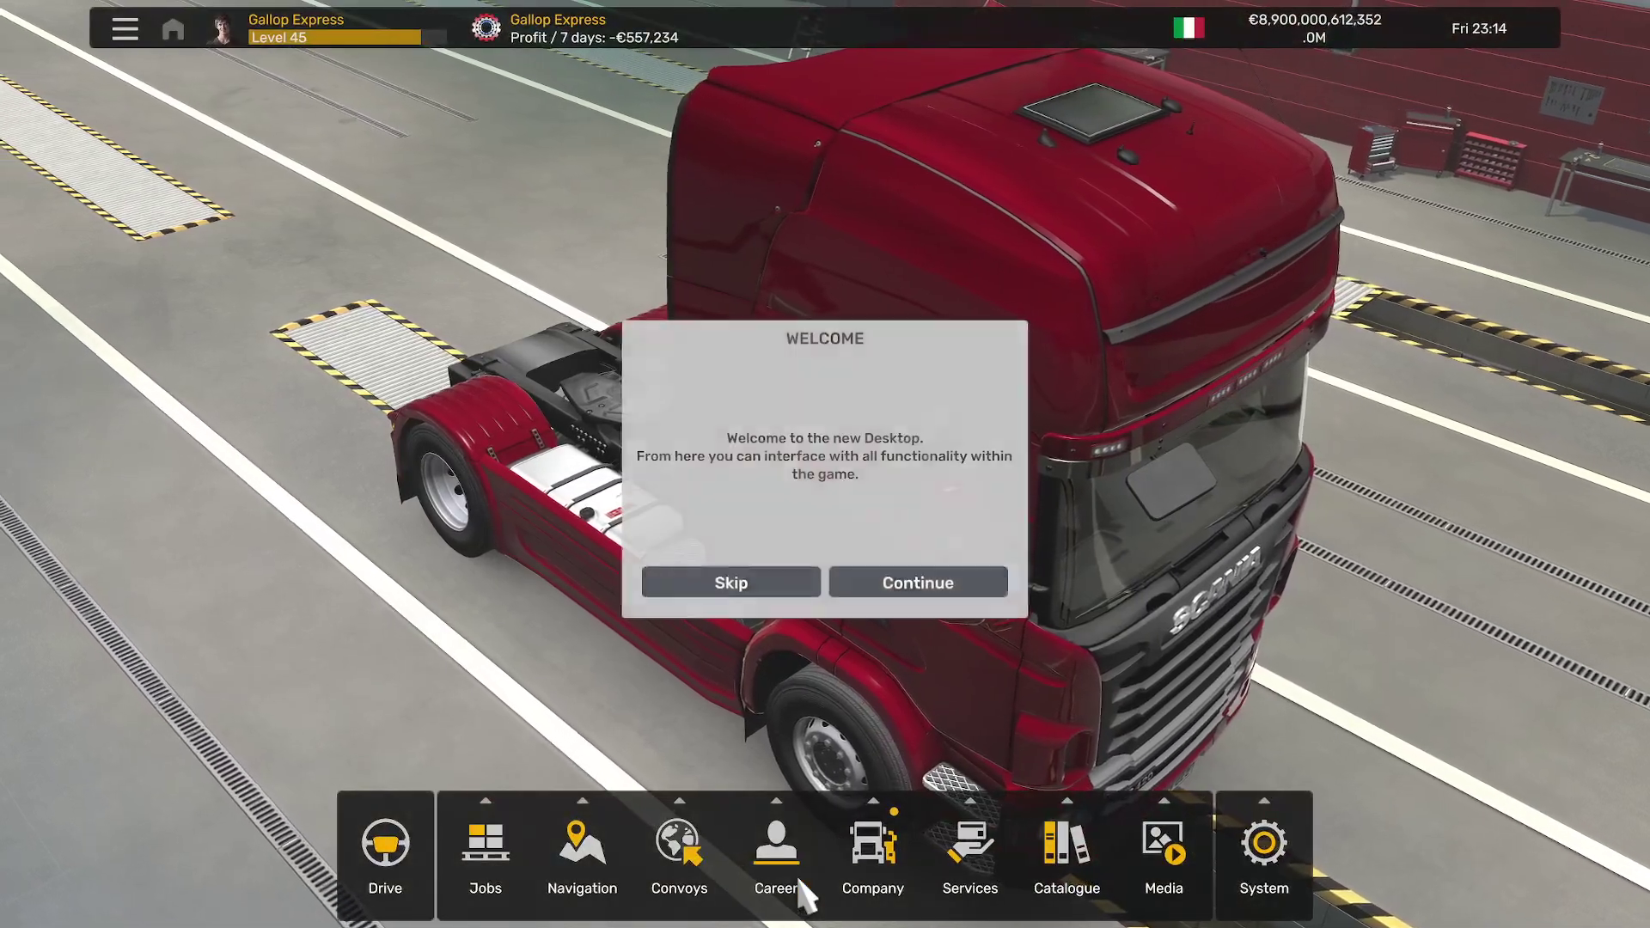
Skip the welcome tour, dismiss Missing Controllers, and close the Online Experience notice from Convoy Lobby
left_click(761, 587)
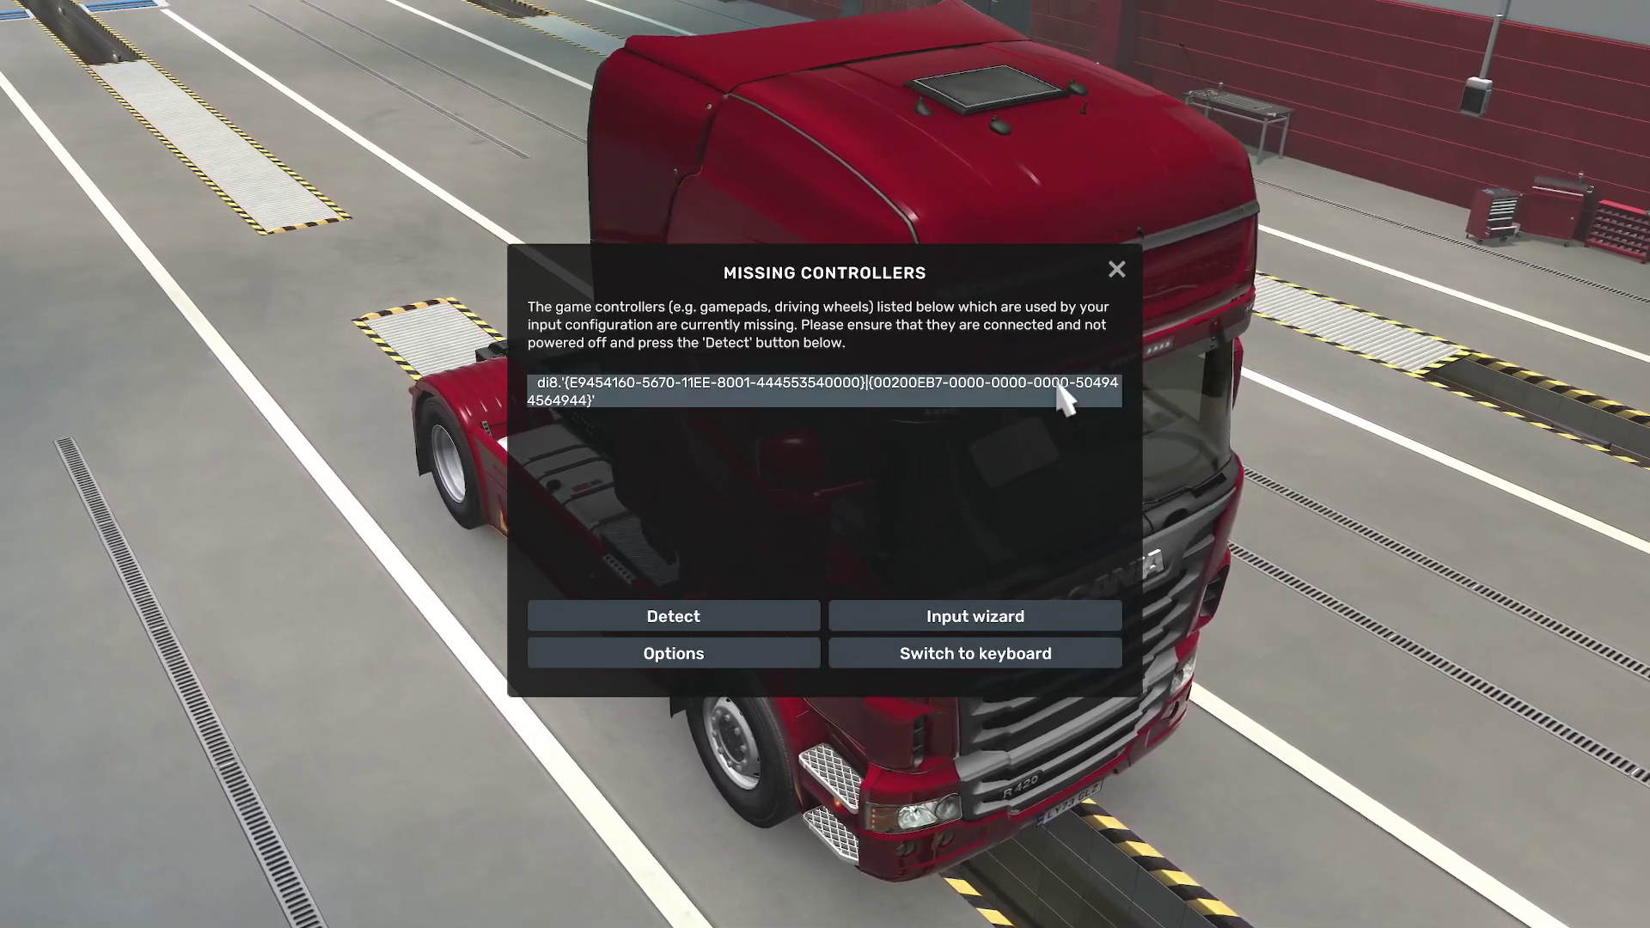
left_click(1117, 270)
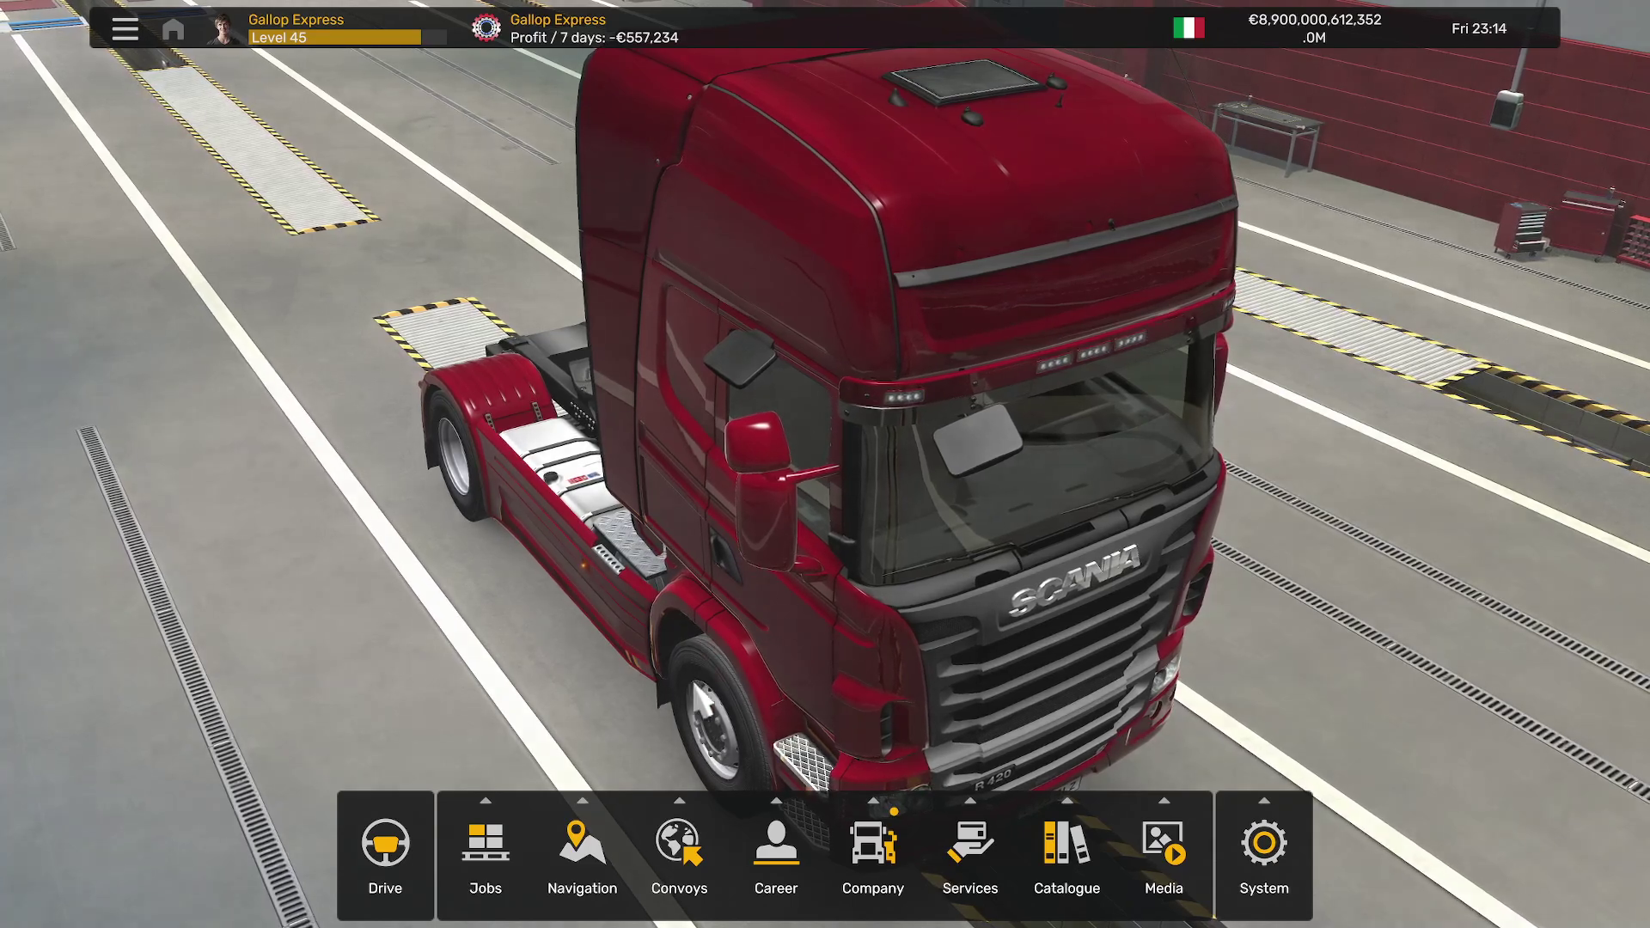
mouse_move(679, 855)
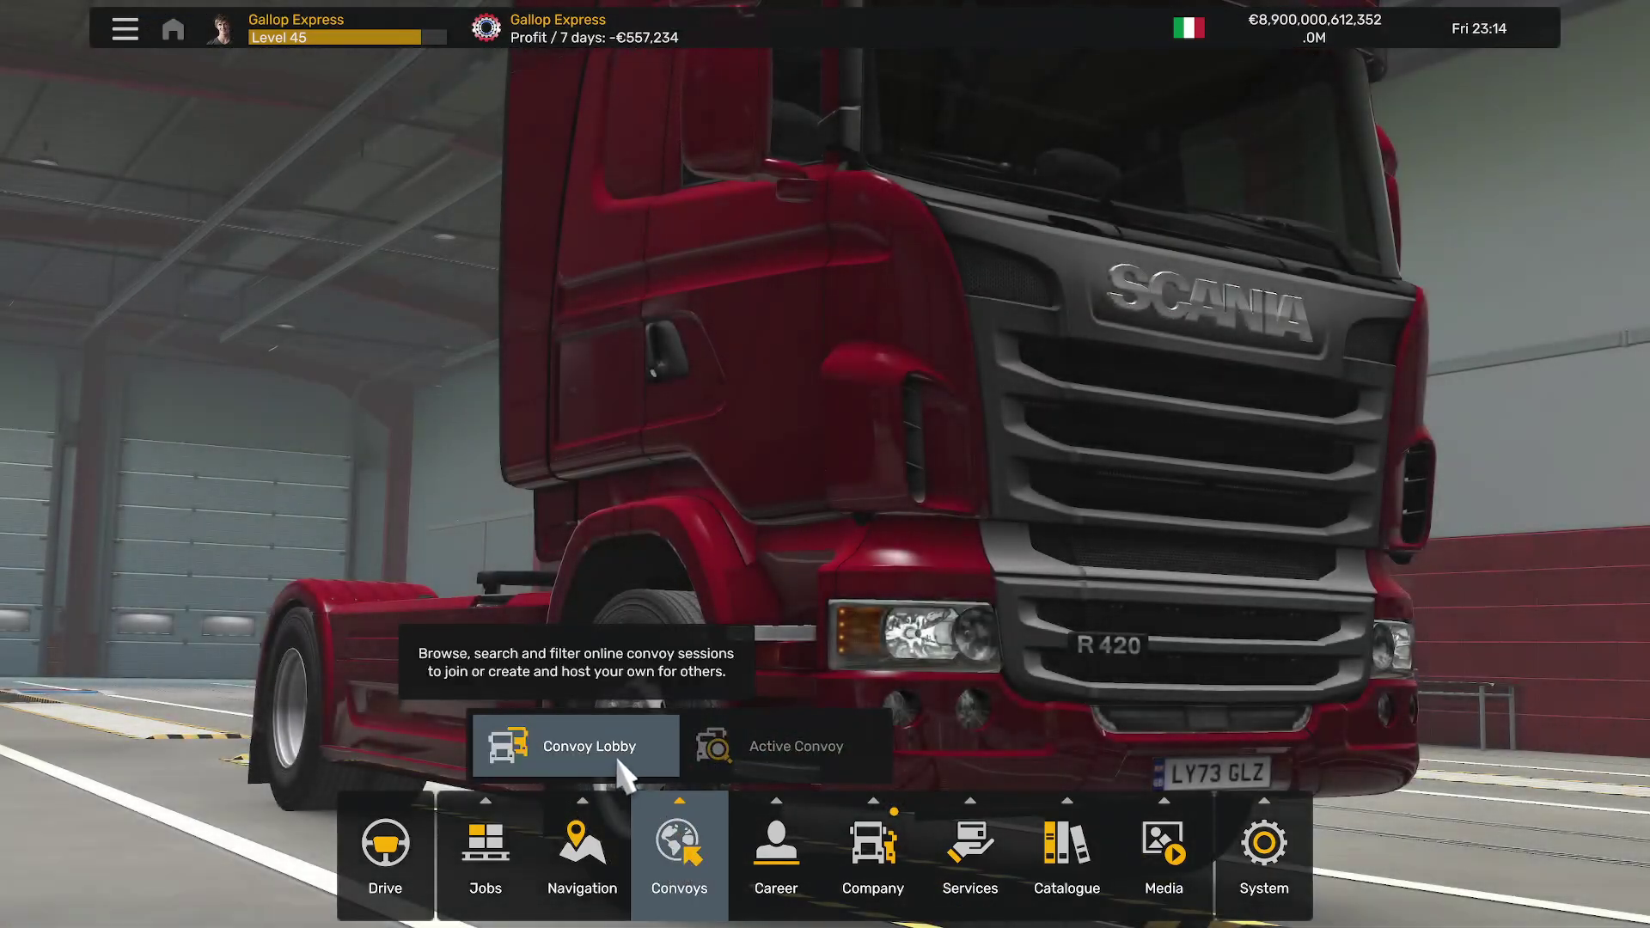
left_click(622, 769)
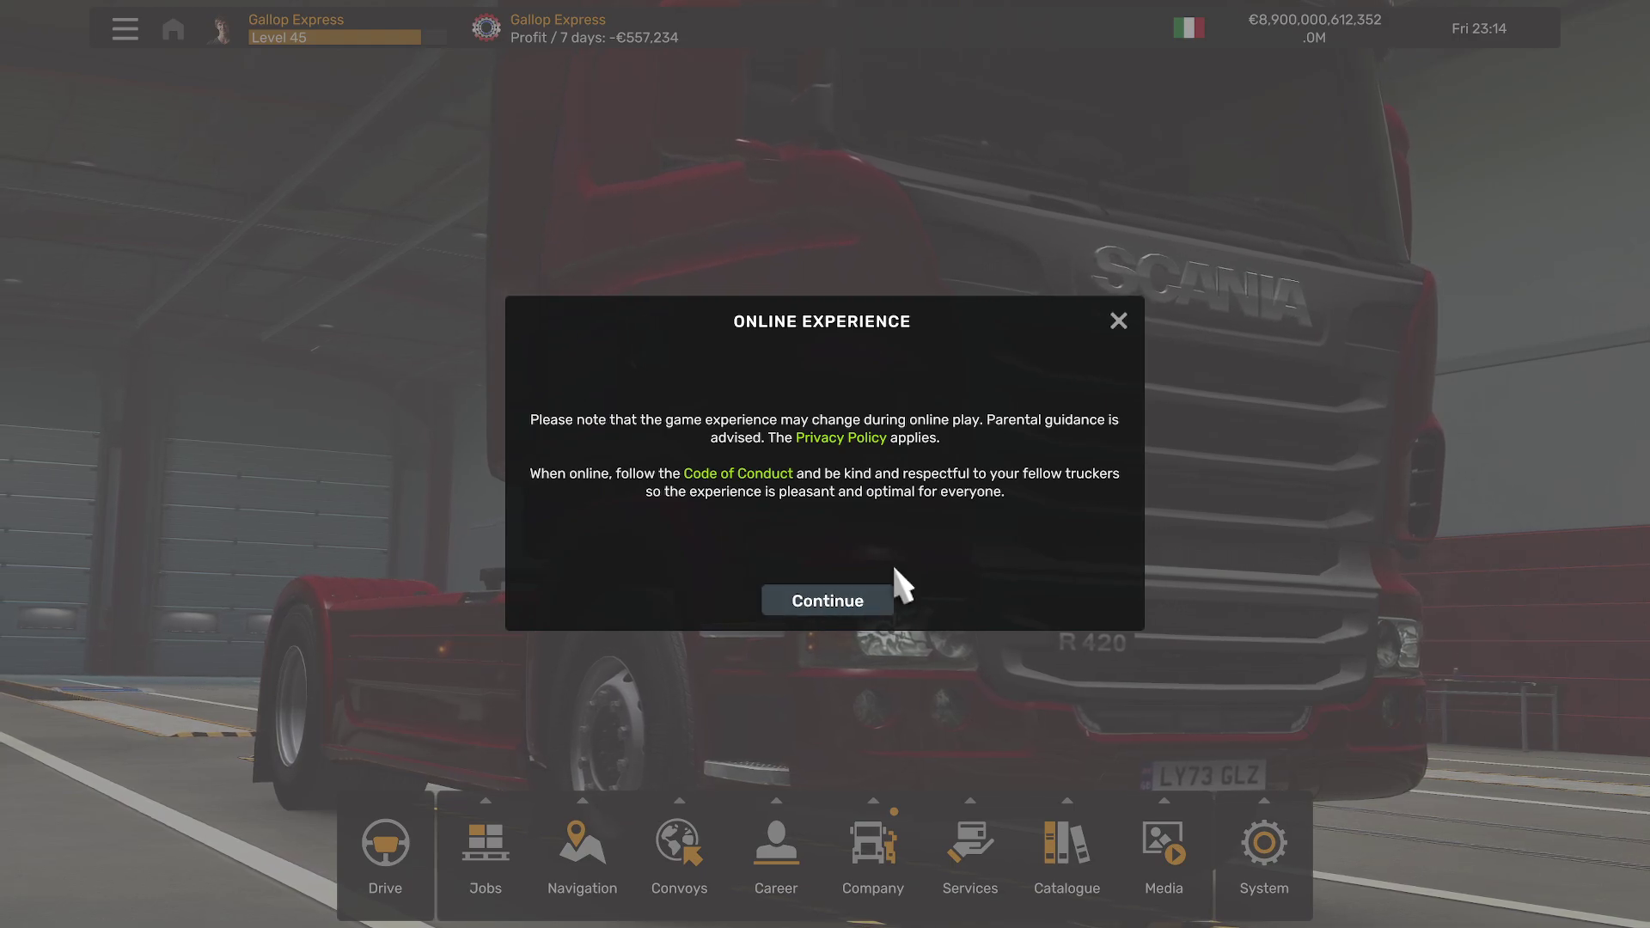
left_click(1116, 323)
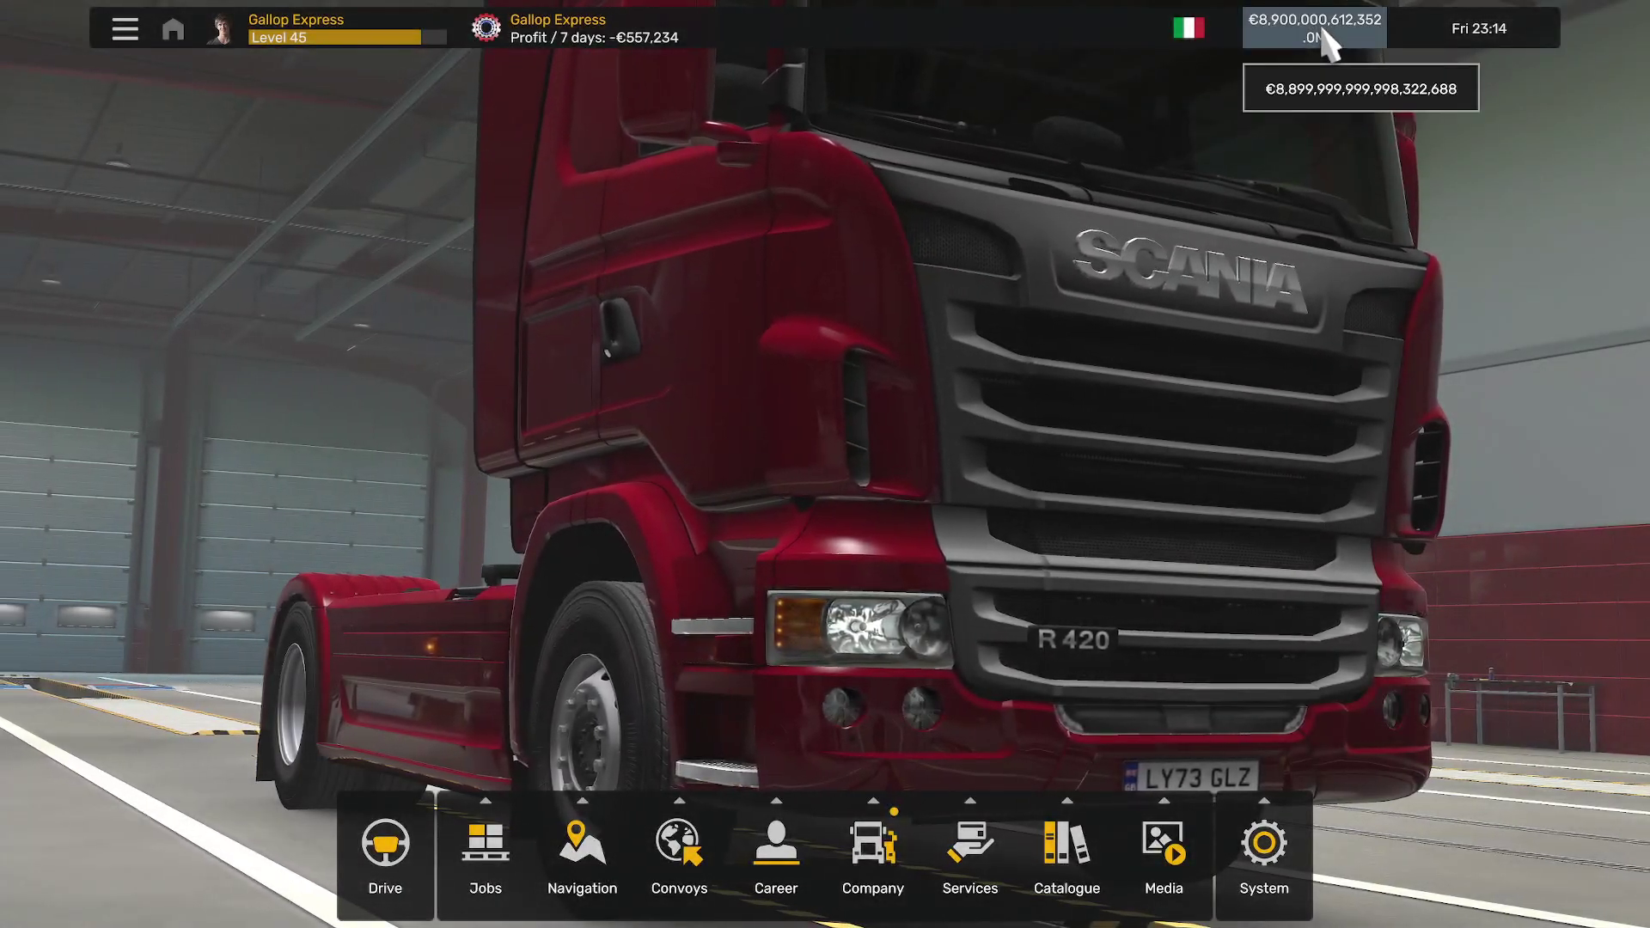
mouse_move(320, 35)
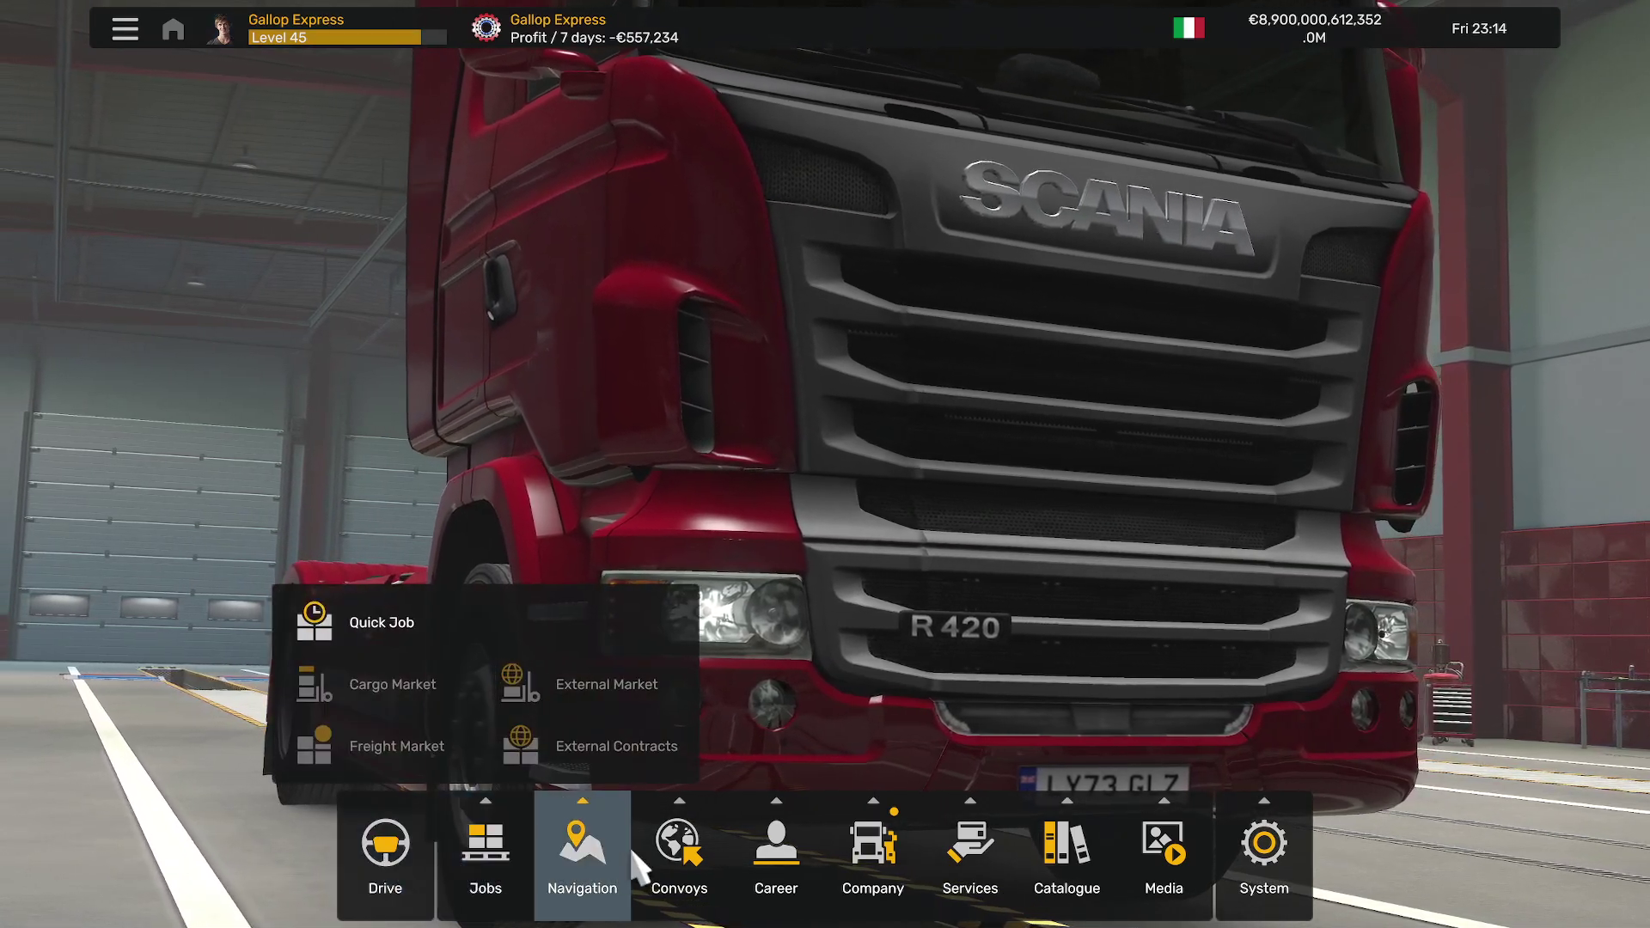
Open the Convoy Lobby, check the advanced filters for MOD sessions, and start typing a session name
mouse_move(679, 851)
left_click(609, 760)
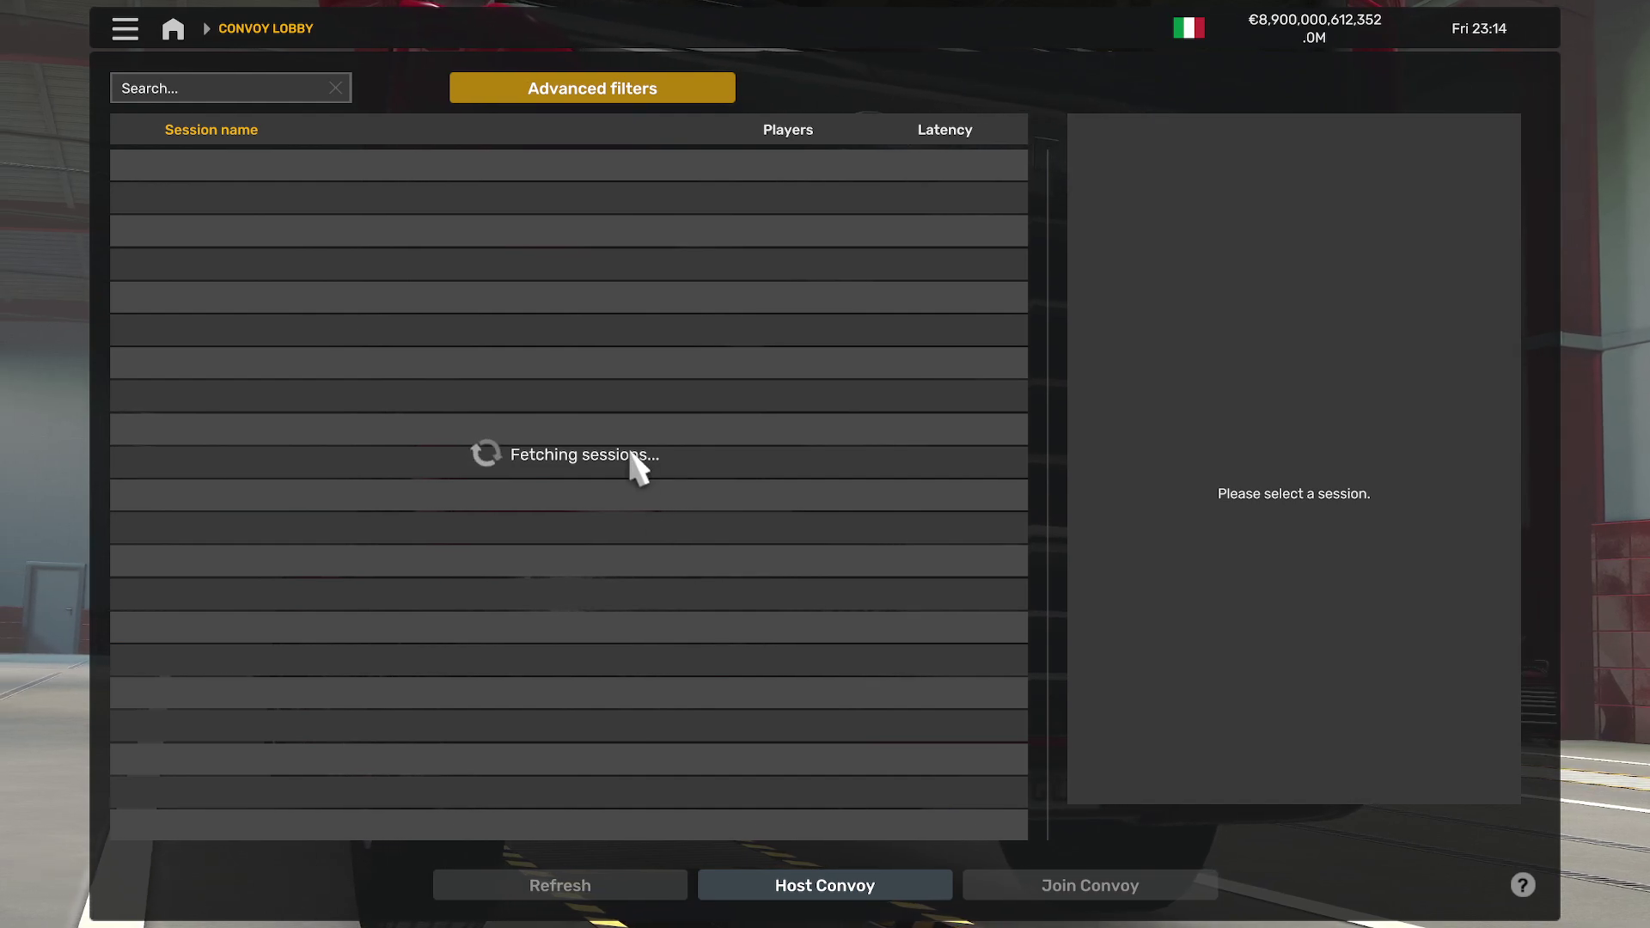
left_click(222, 91)
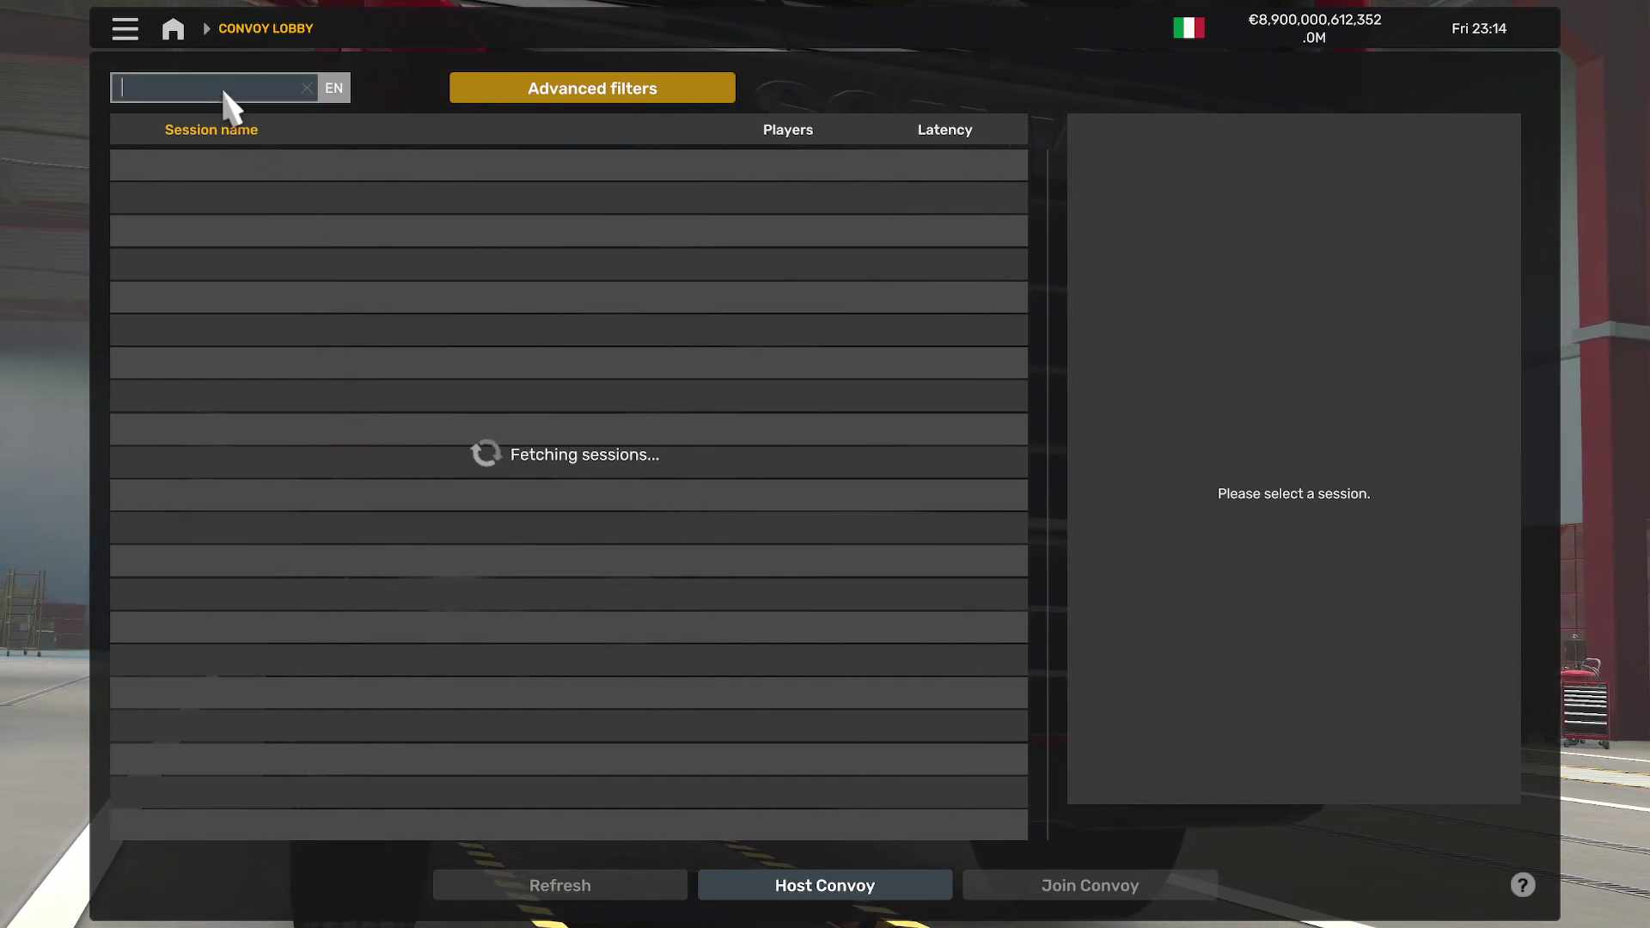
left_click(597, 89)
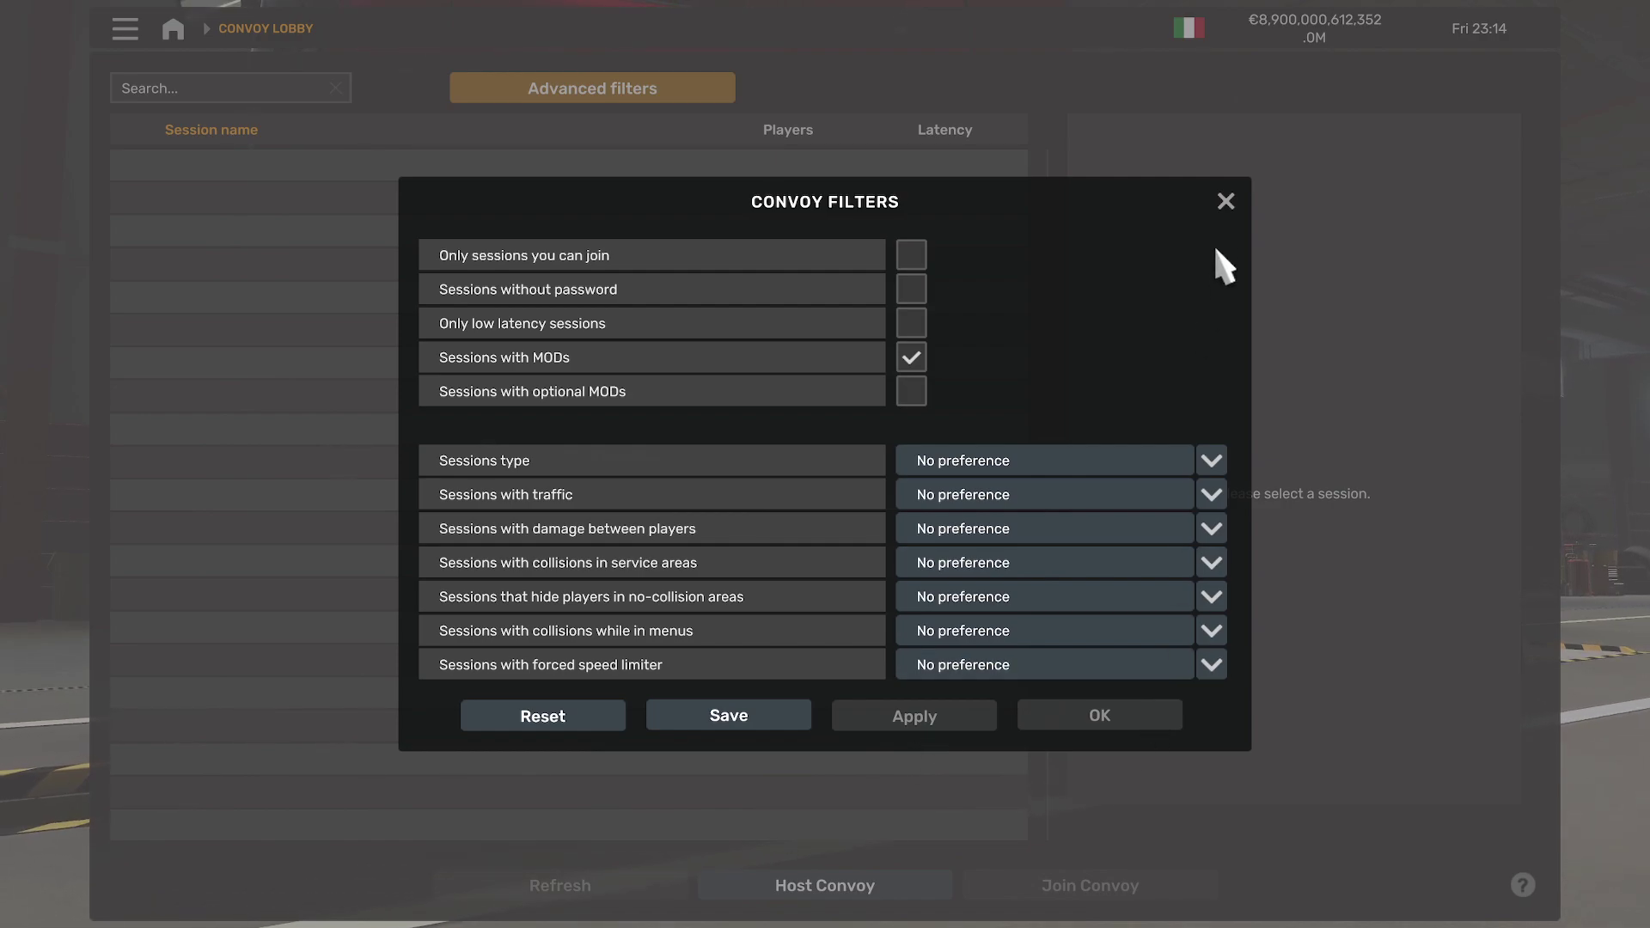
left_click(1227, 203)
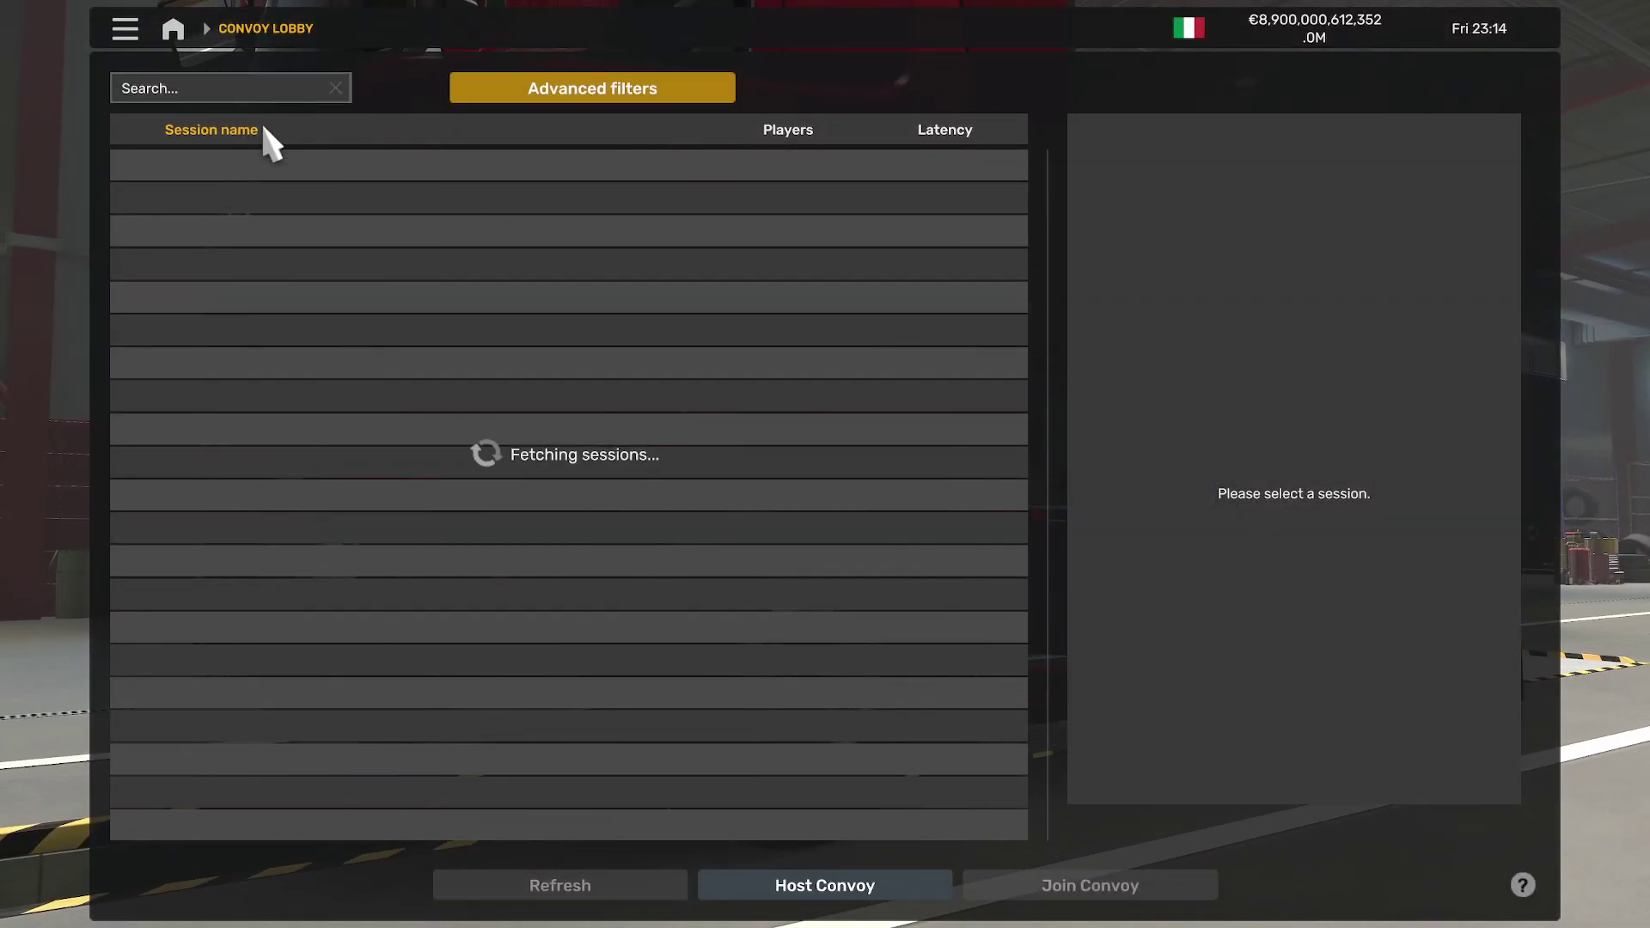
left_click(215, 88)
type("g")
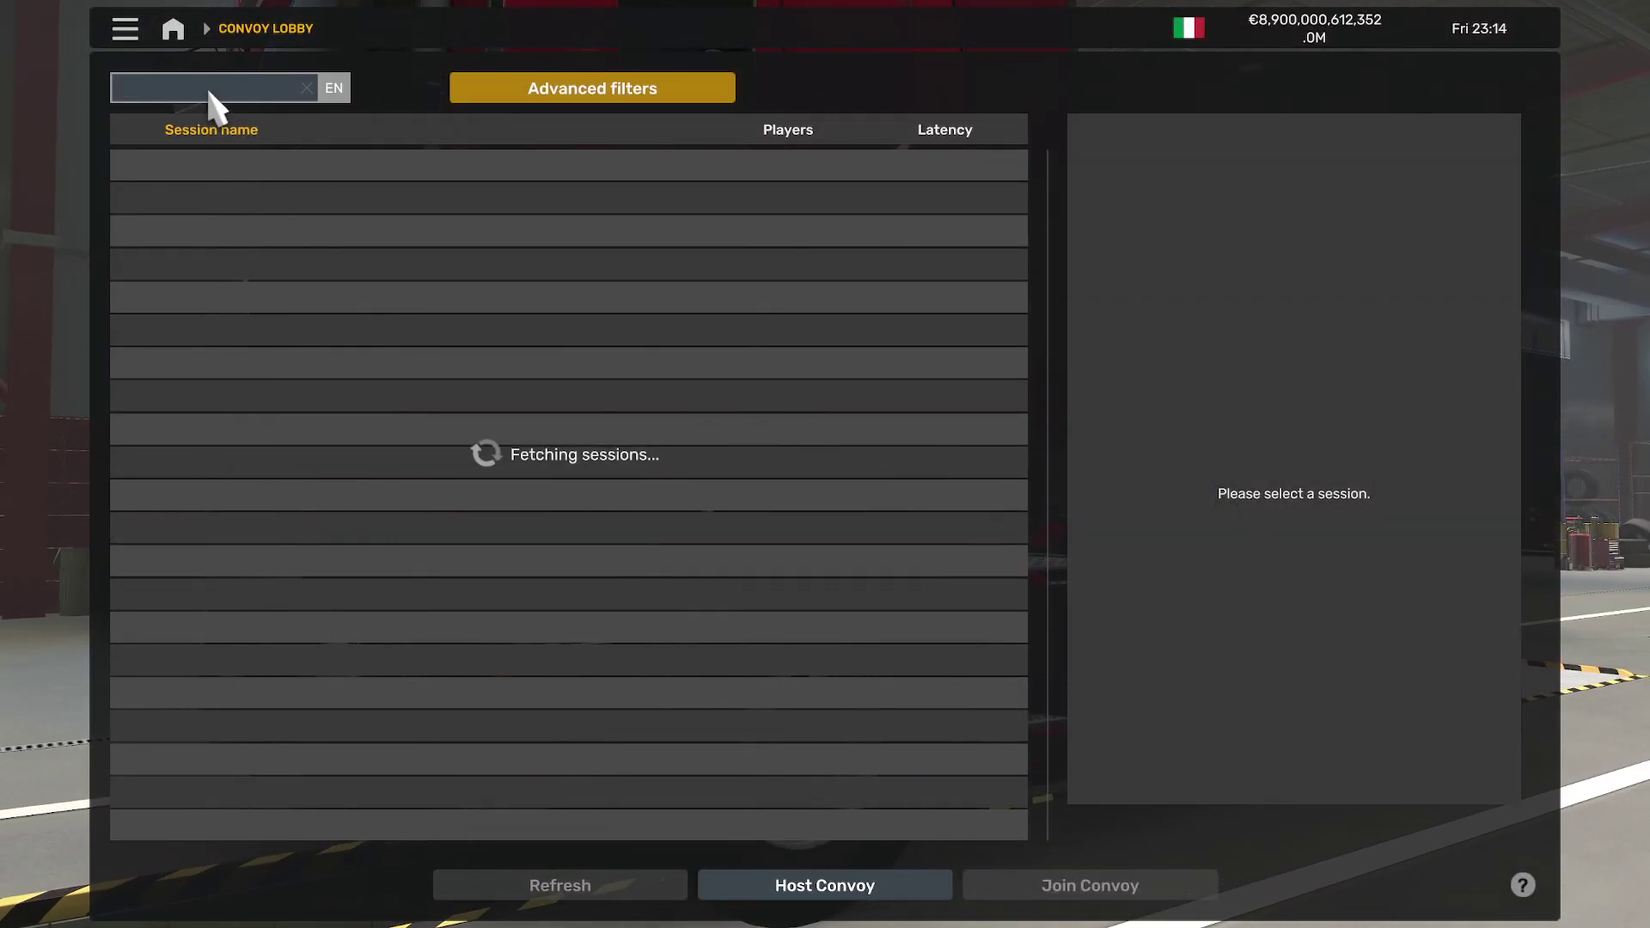